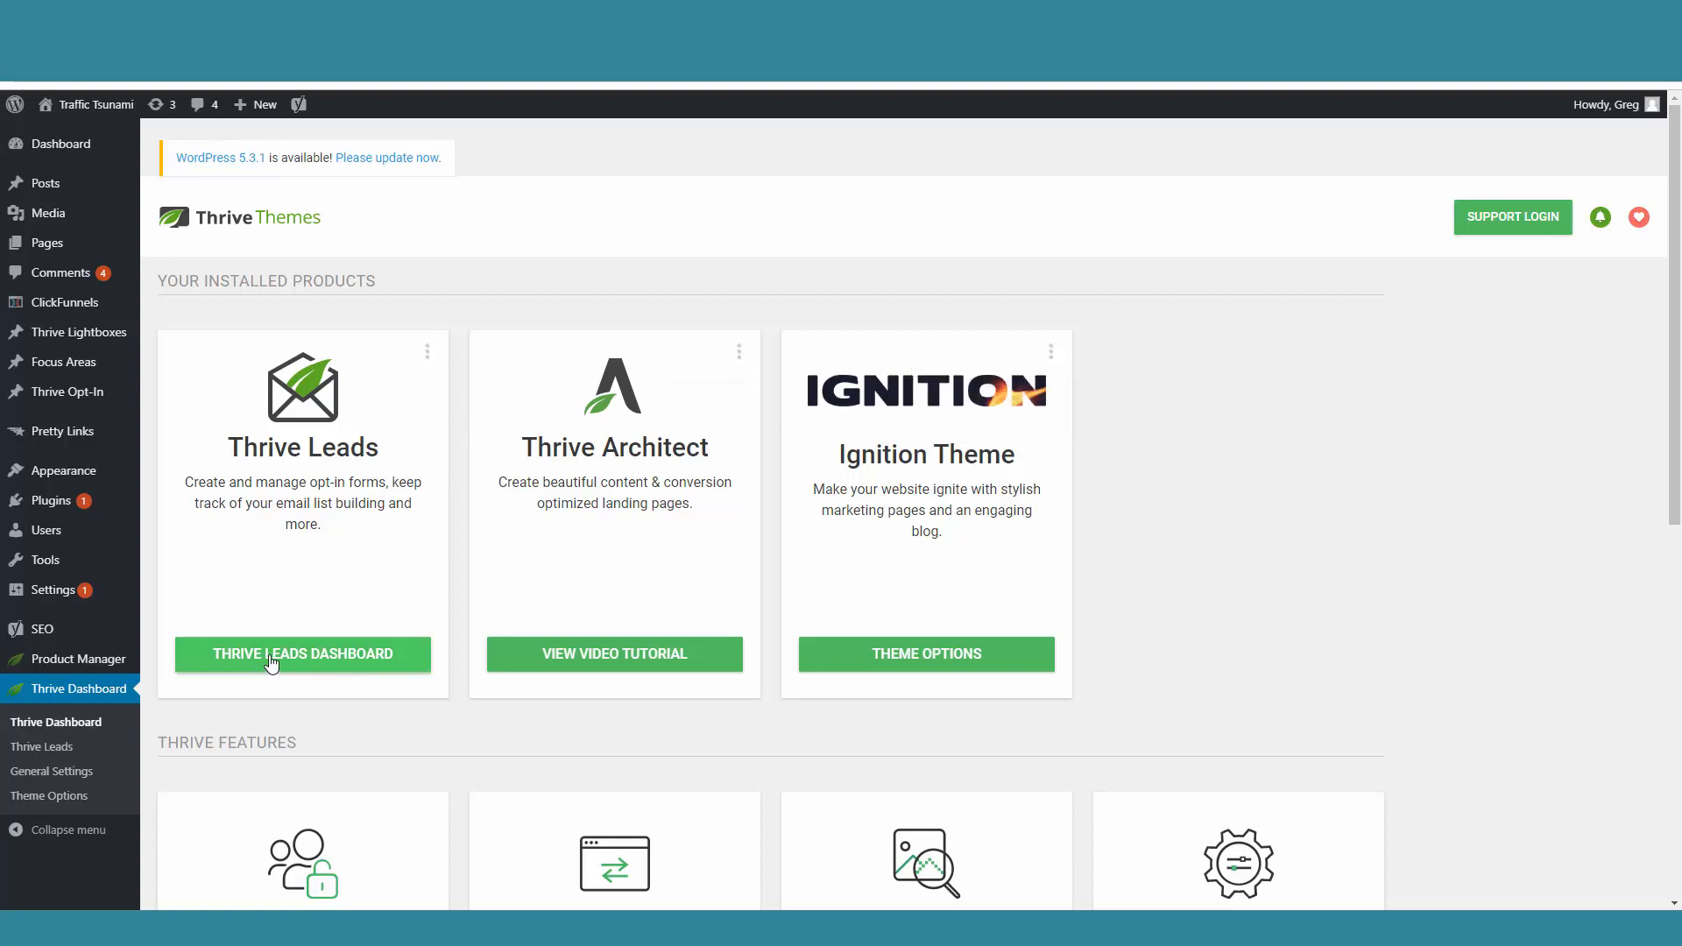
Step: Open the Thrive Leads dashboard and add a new lead group named SmartEngage
click(316, 659)
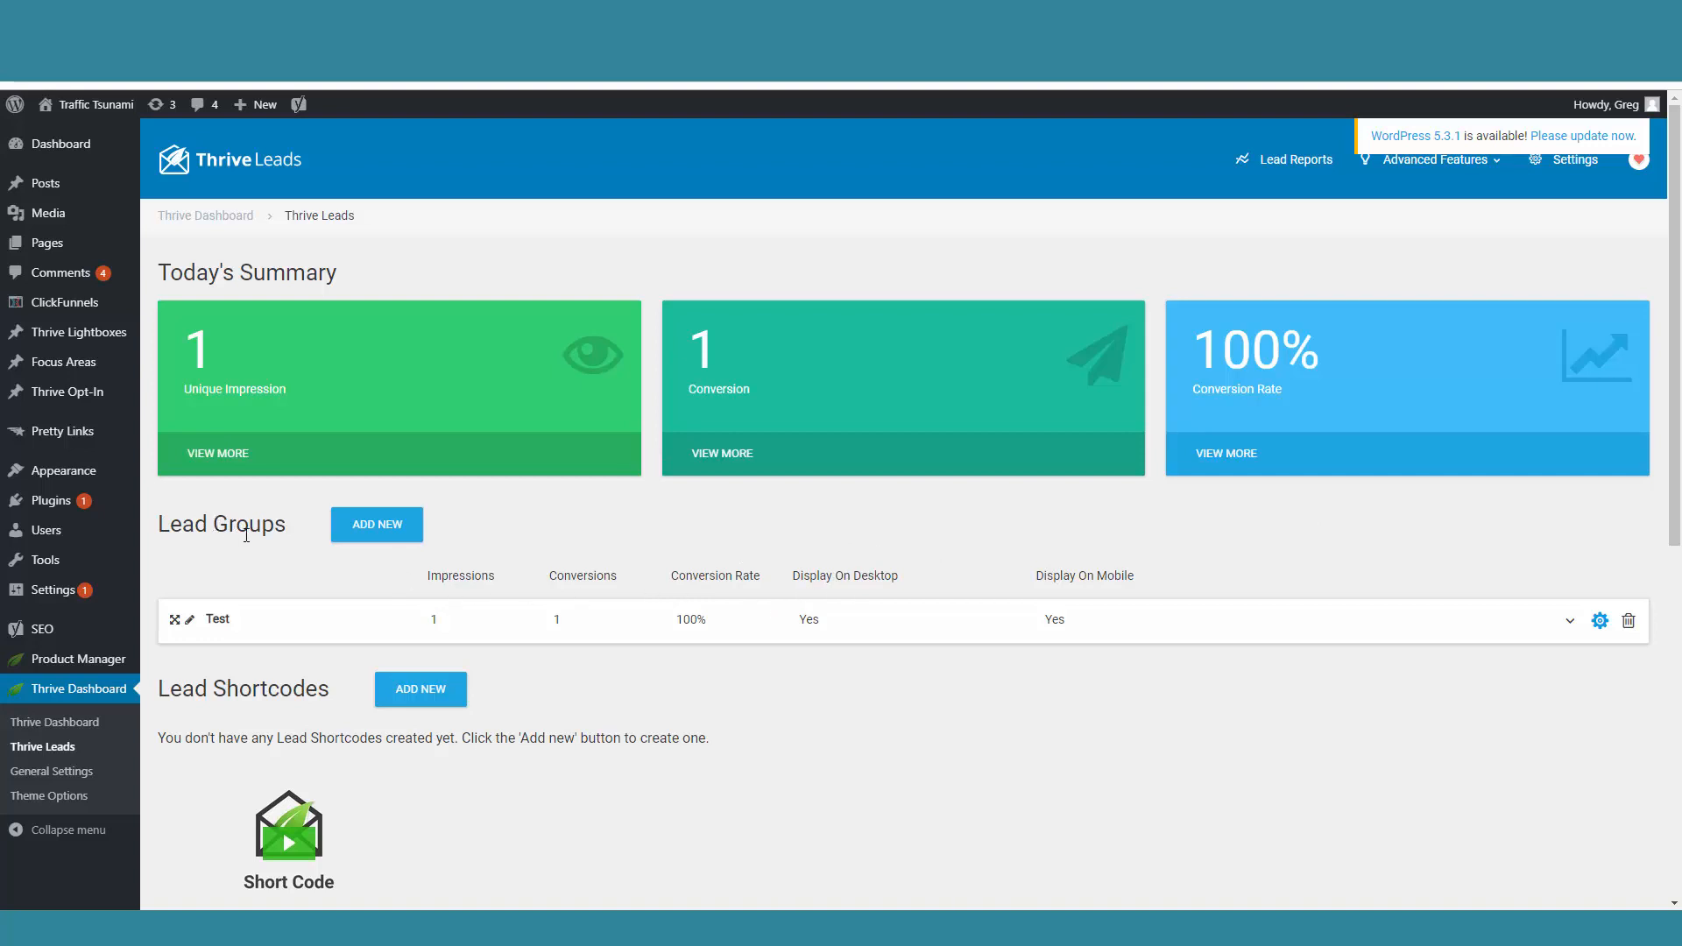
click(382, 531)
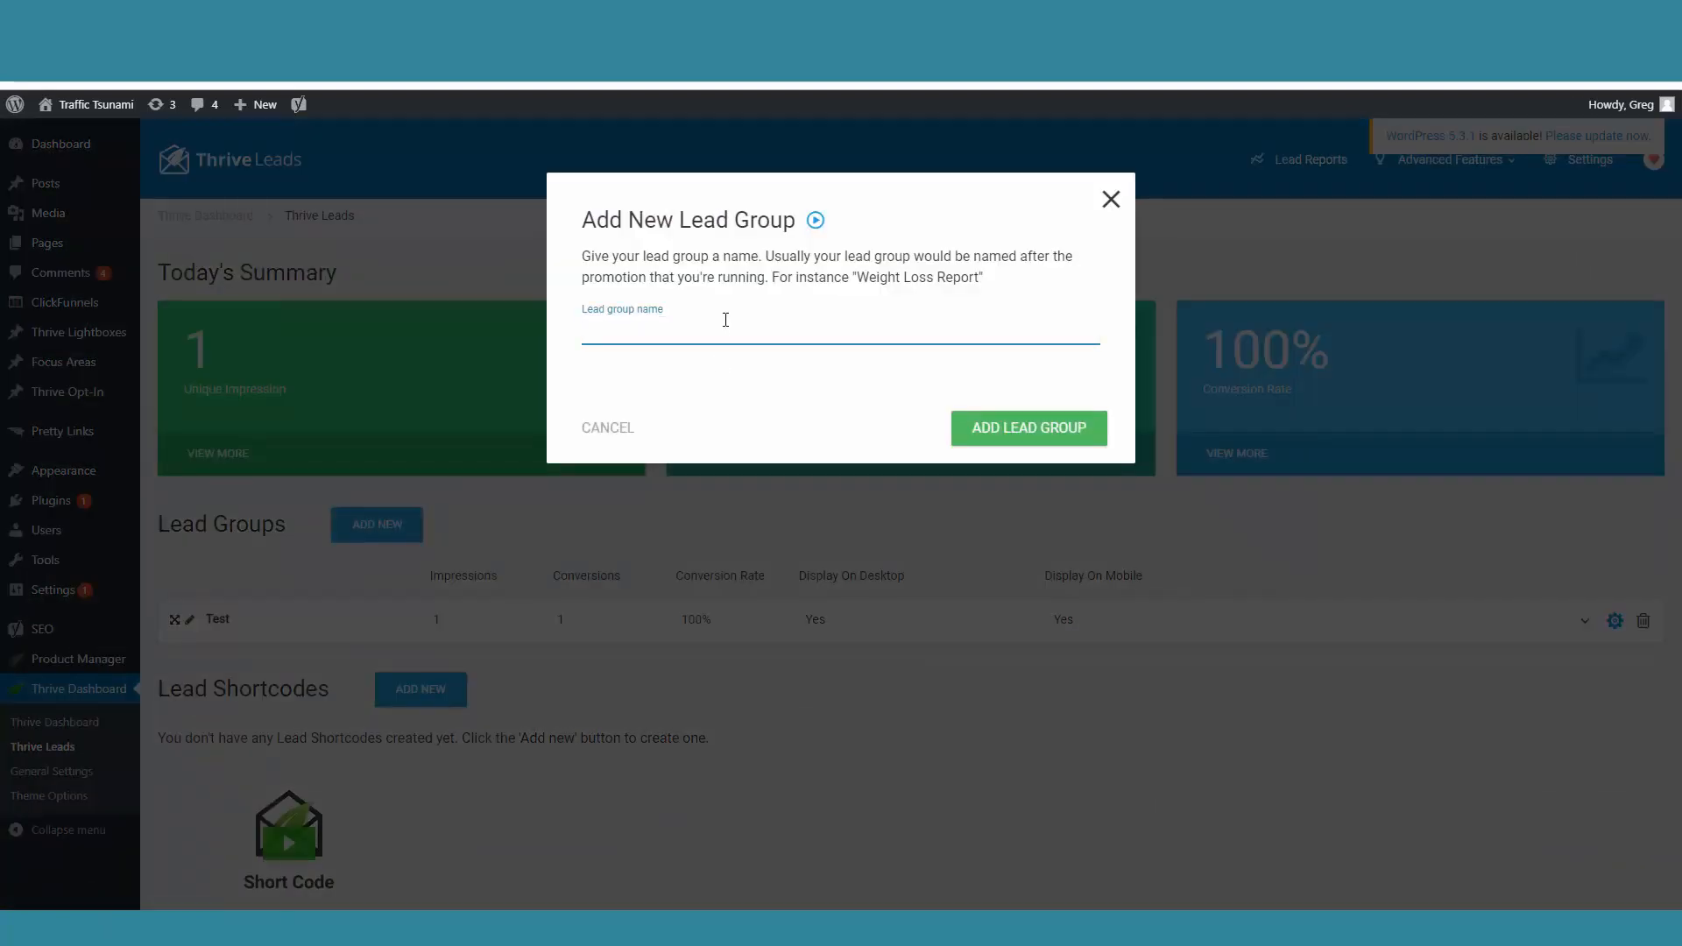
text(SmartEngage)
click(954, 429)
Step: Add a Lightbox opt-in form type to the SmartEngage lead group
scroll(962, 425, down, 5)
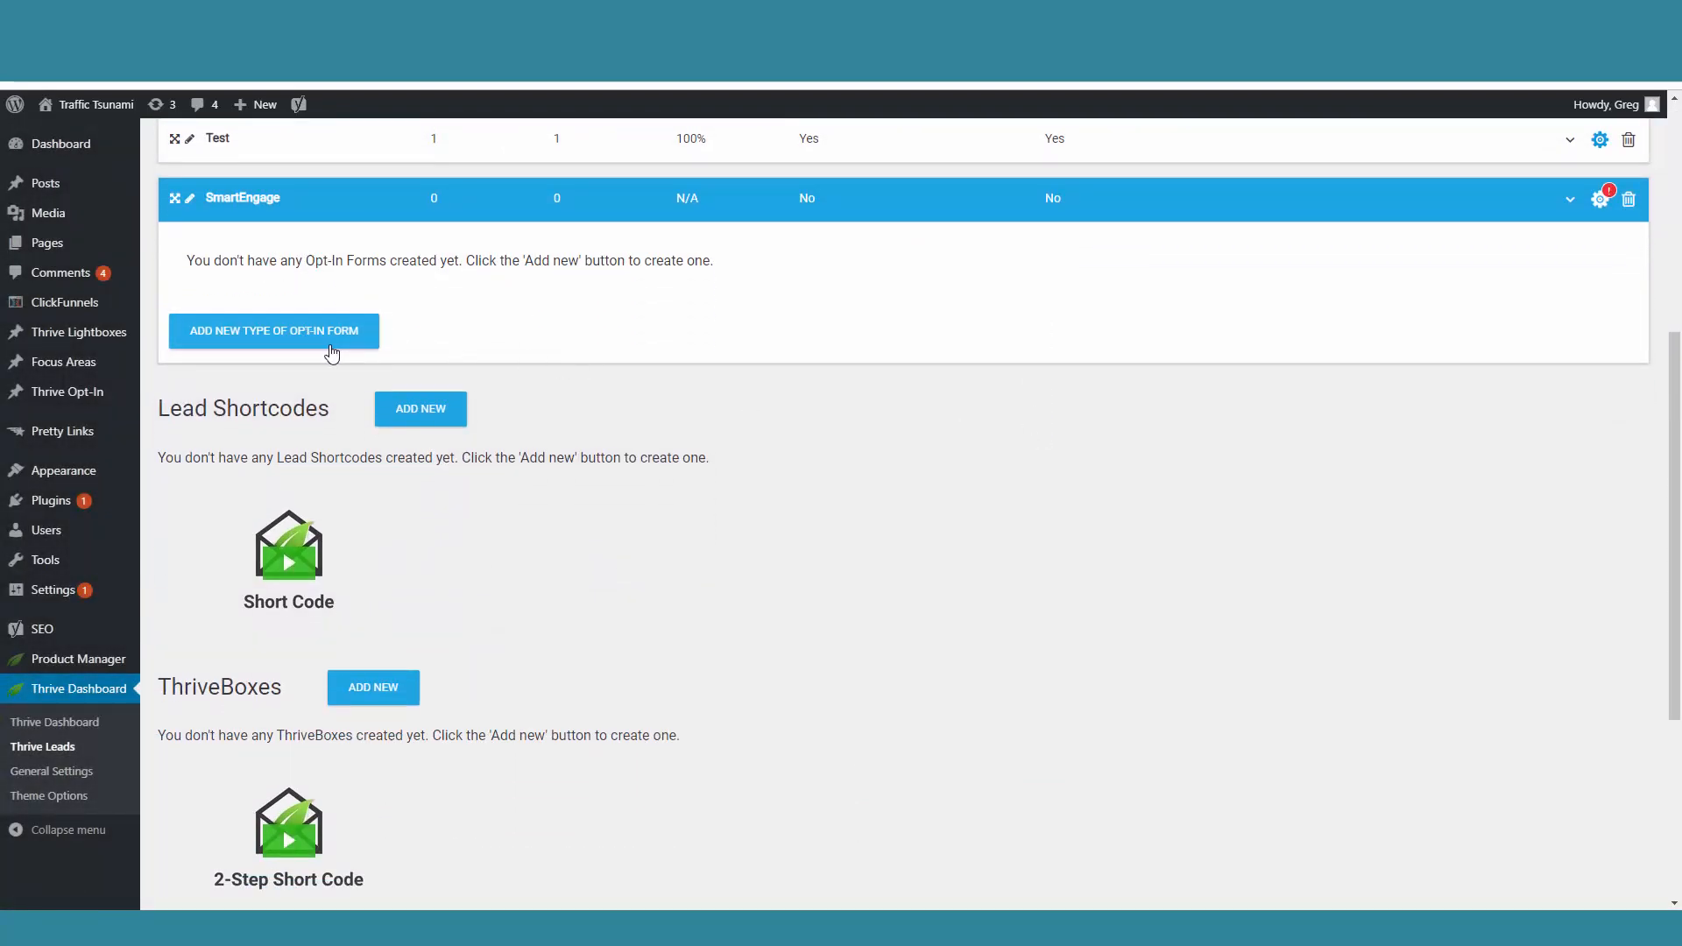
click(303, 340)
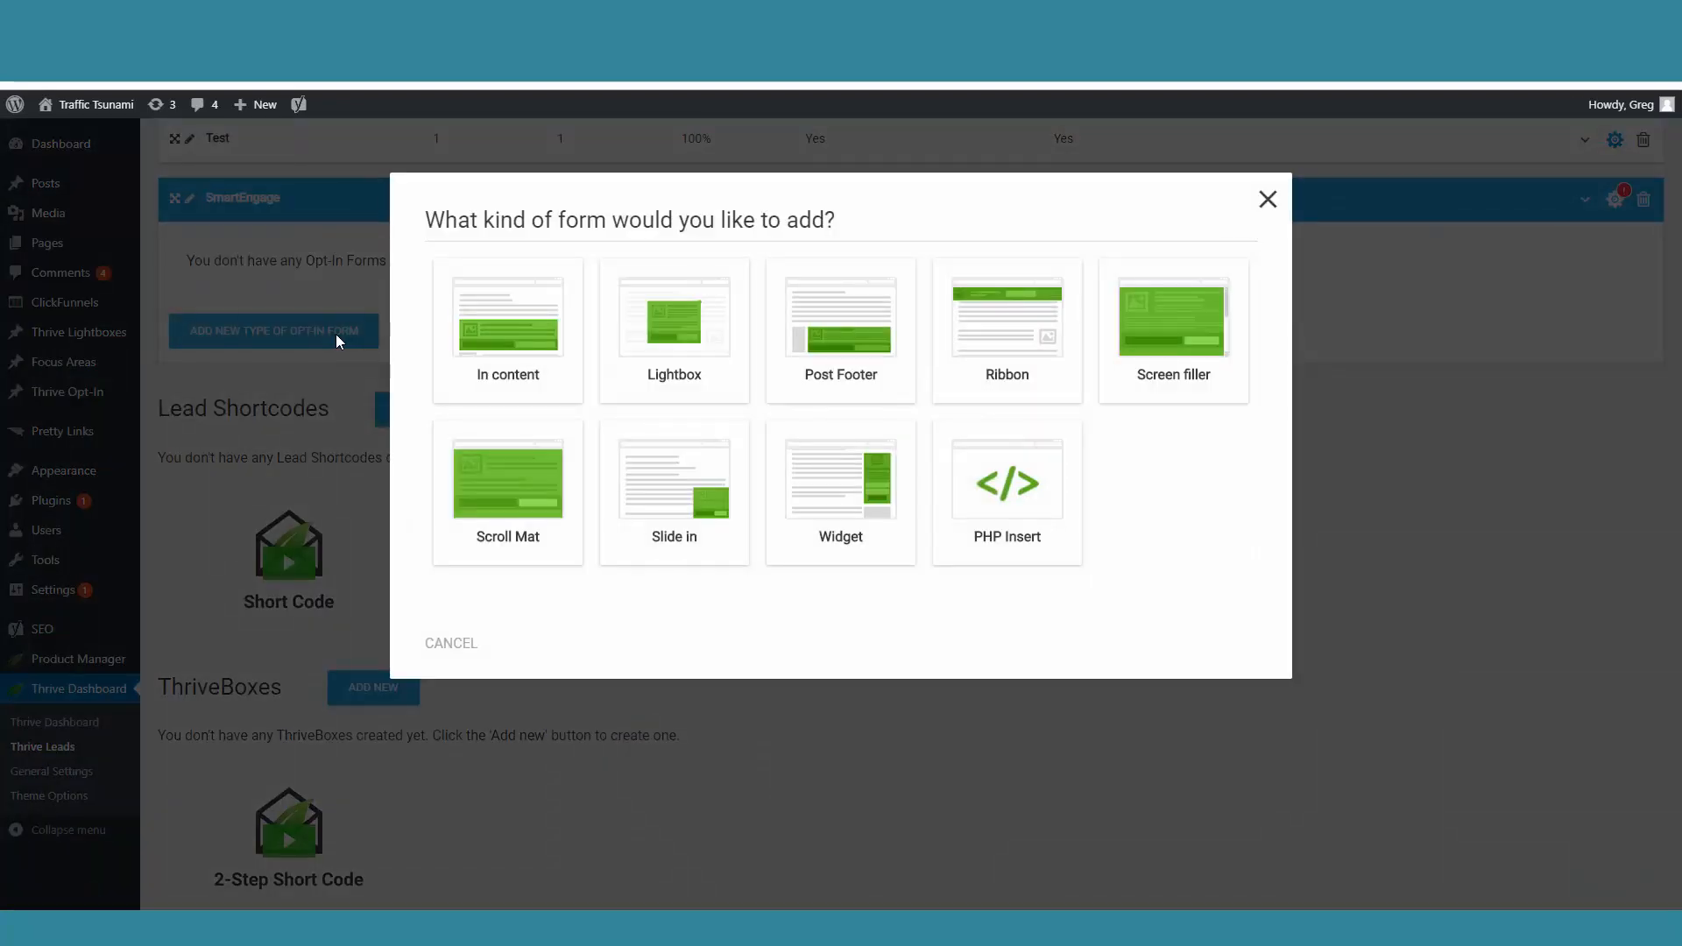
click(663, 322)
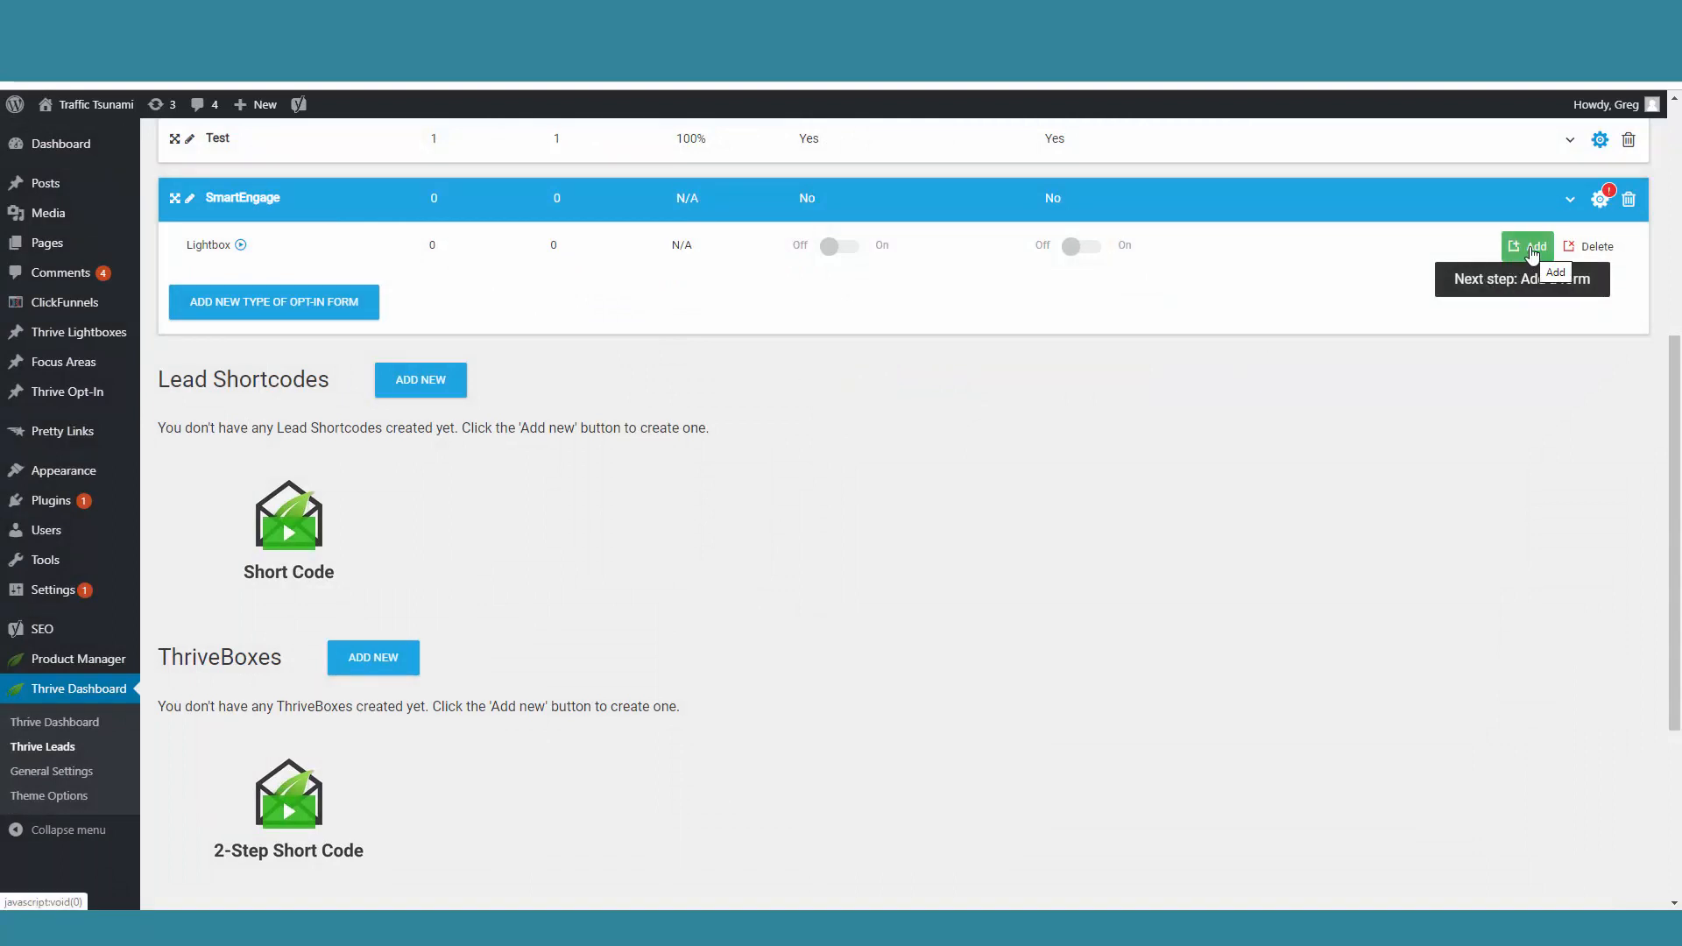
Step: Create a form named "SE form test" for the SmartEngage group's Lightbox
click(1533, 248)
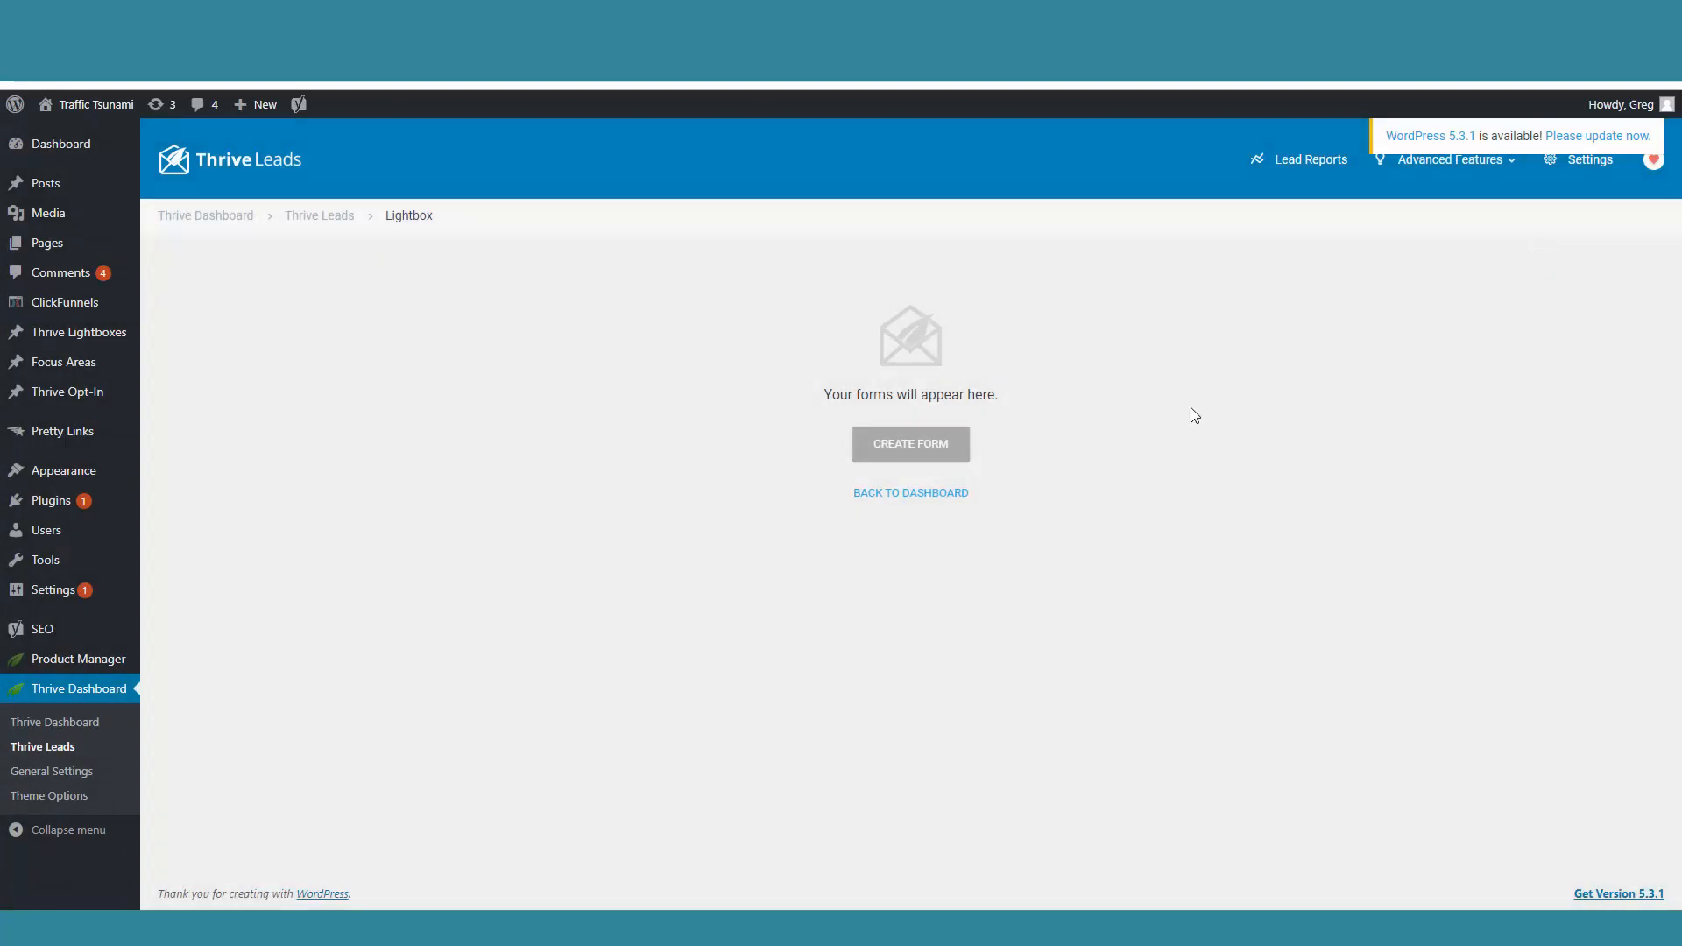
click(902, 455)
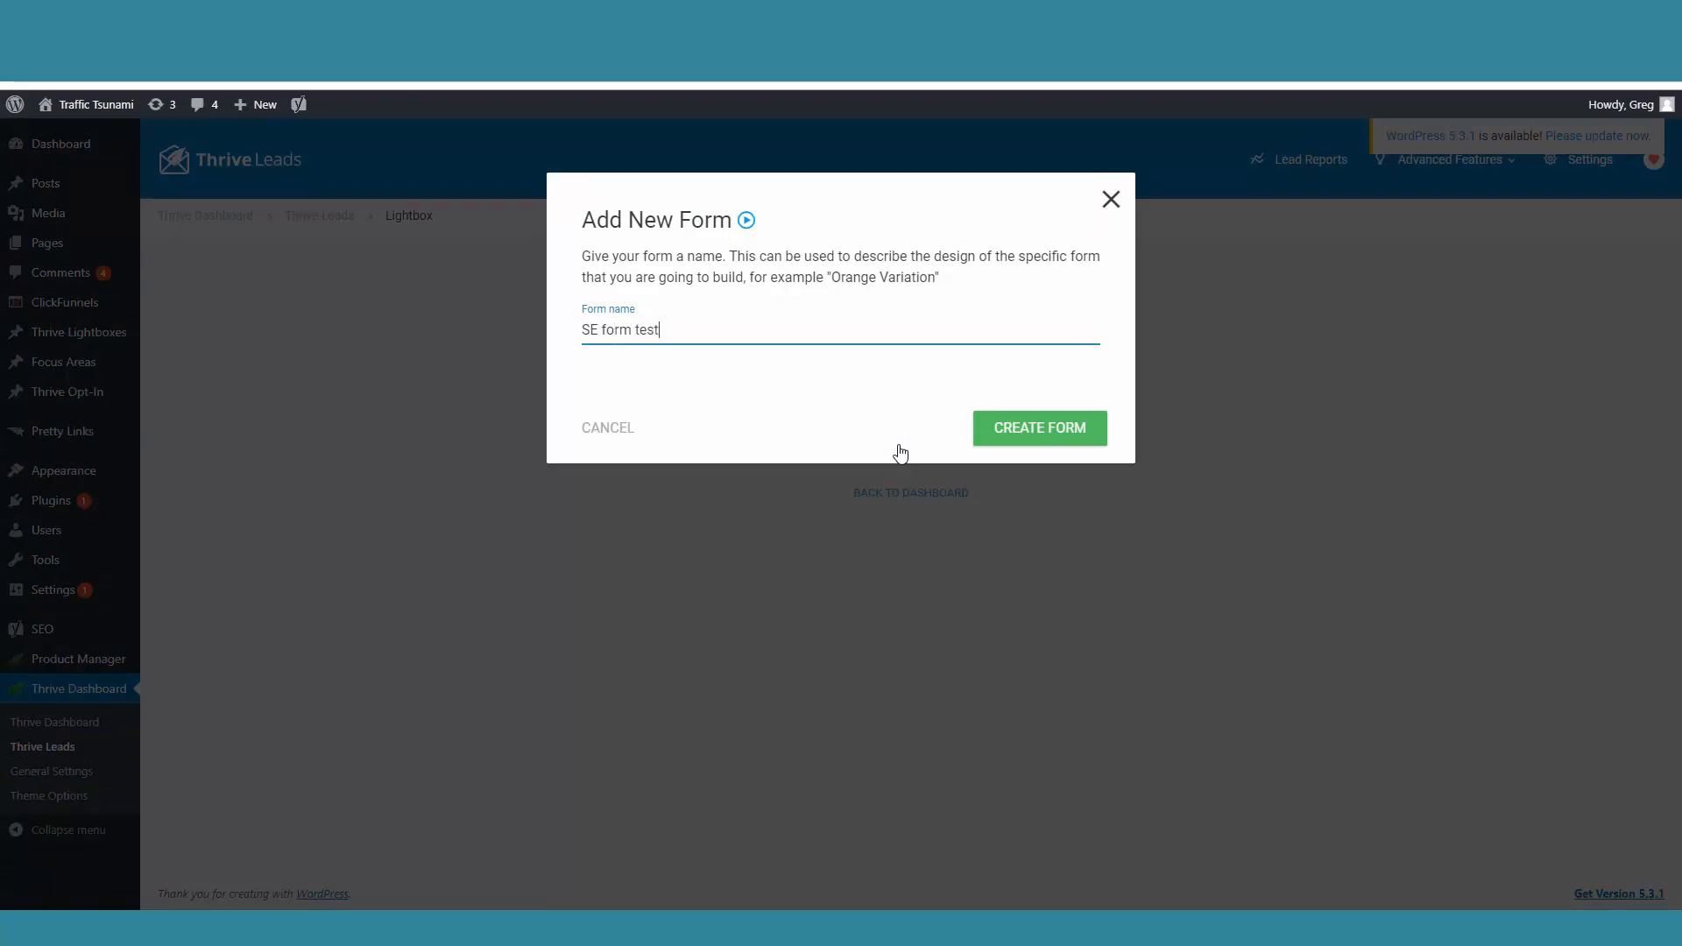
click(1016, 442)
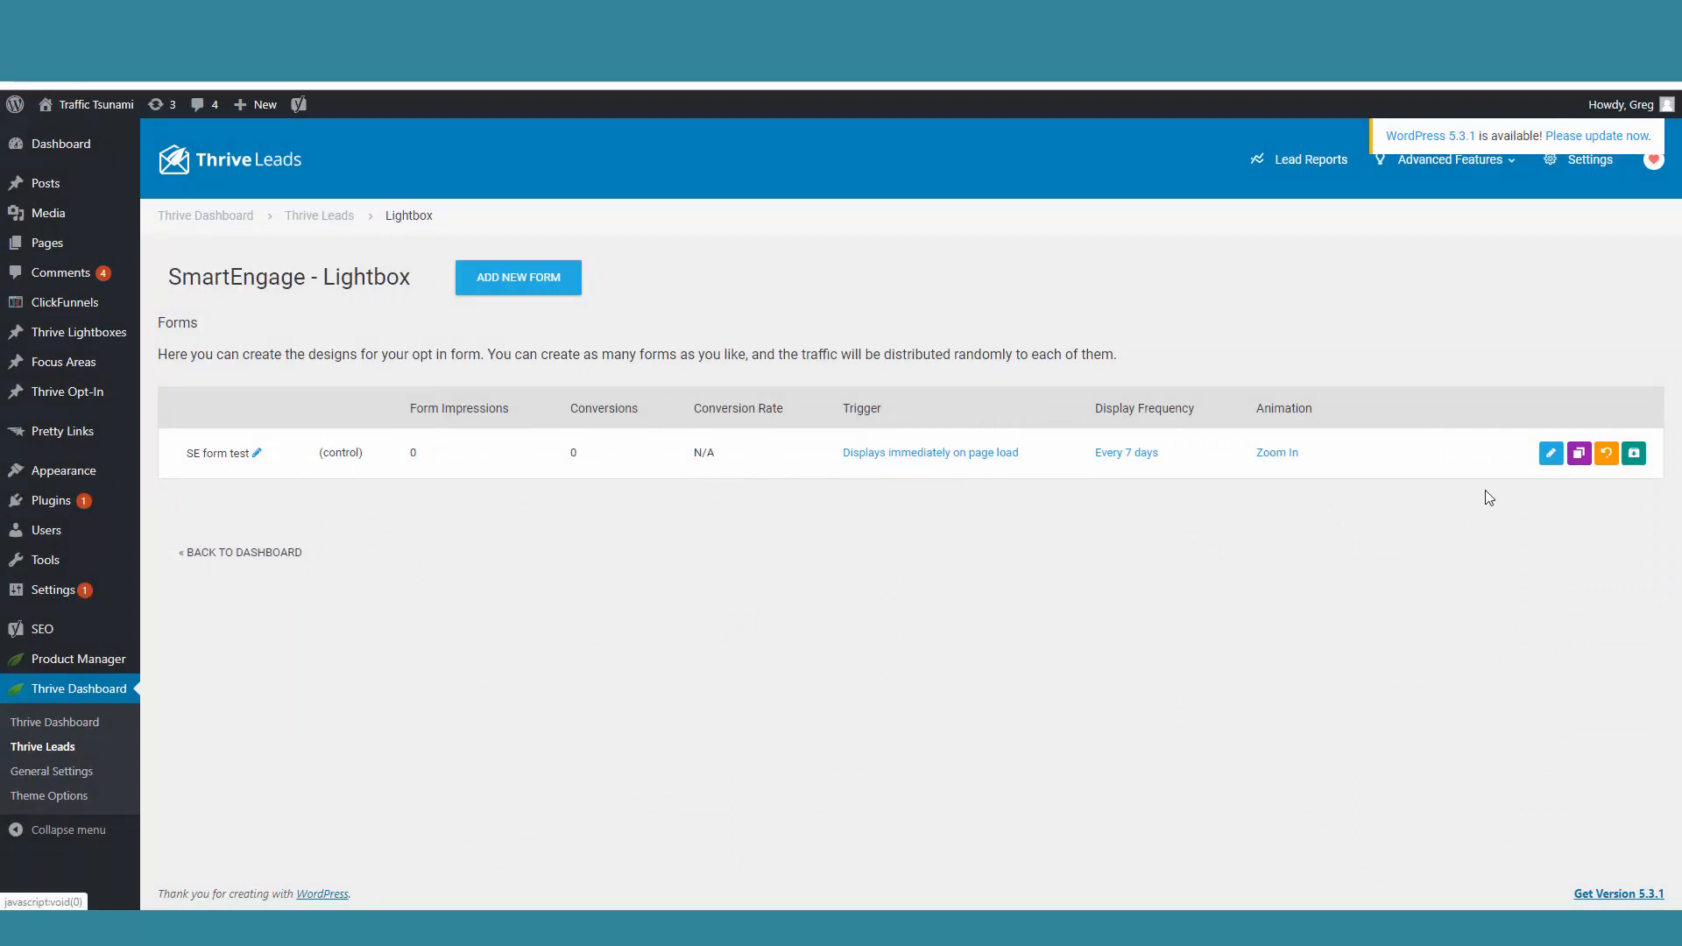
Step: Open the SE form test design for editing and apply the Icons V1 2-step opt-in template
click(1549, 454)
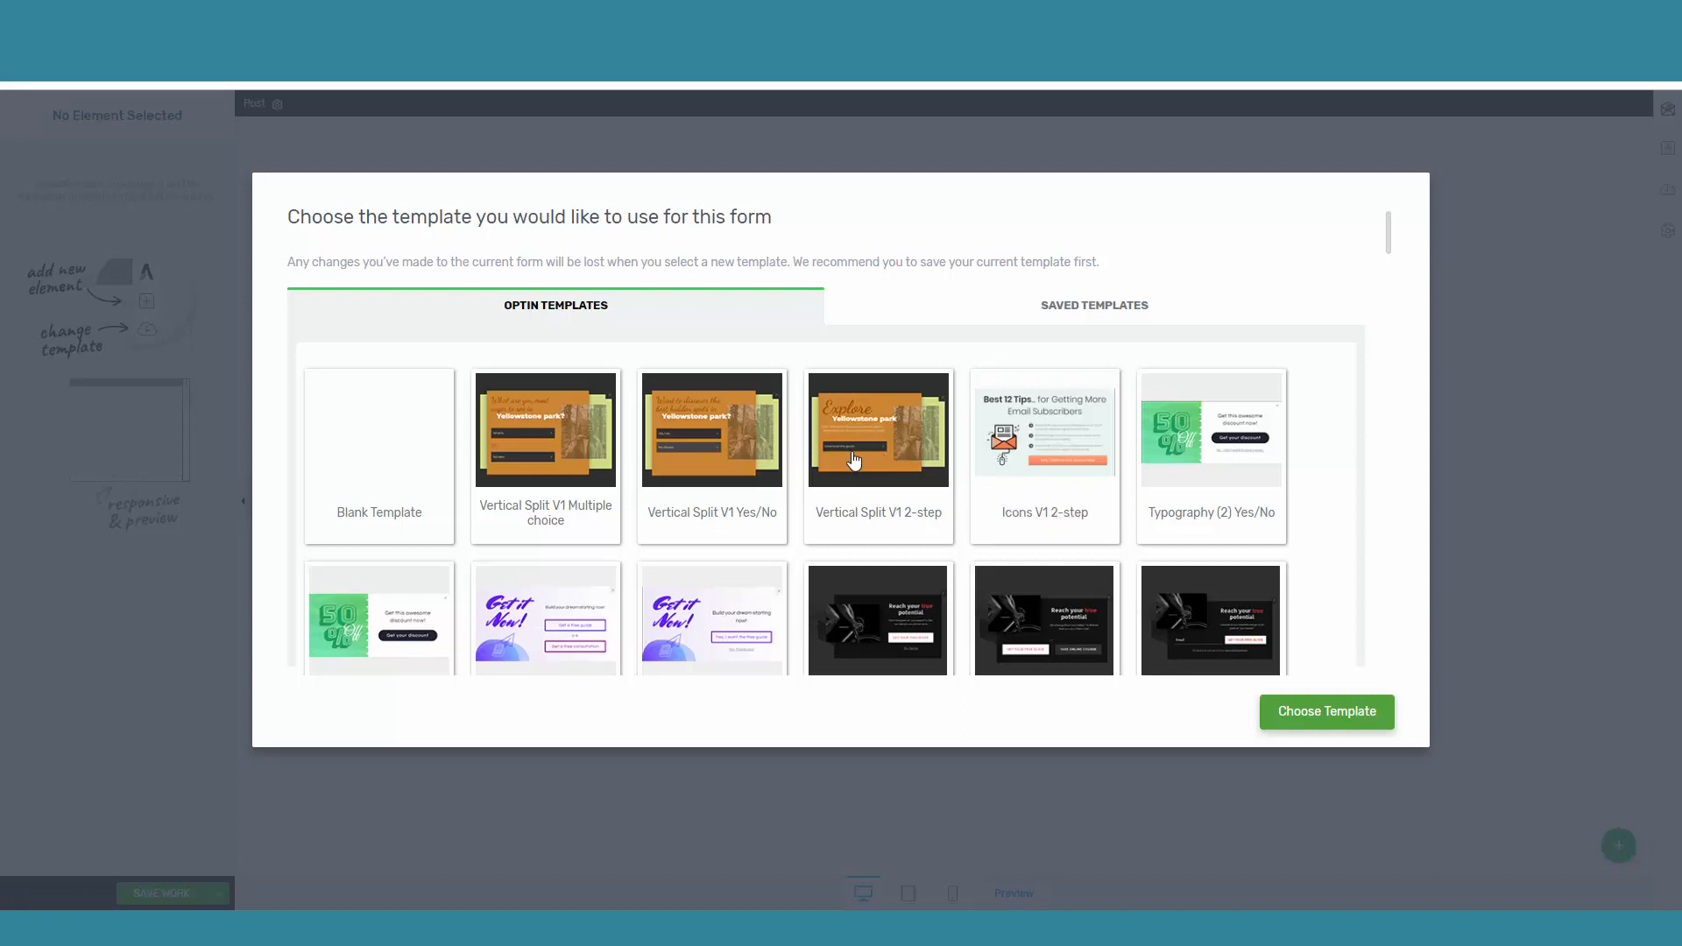
click(1063, 451)
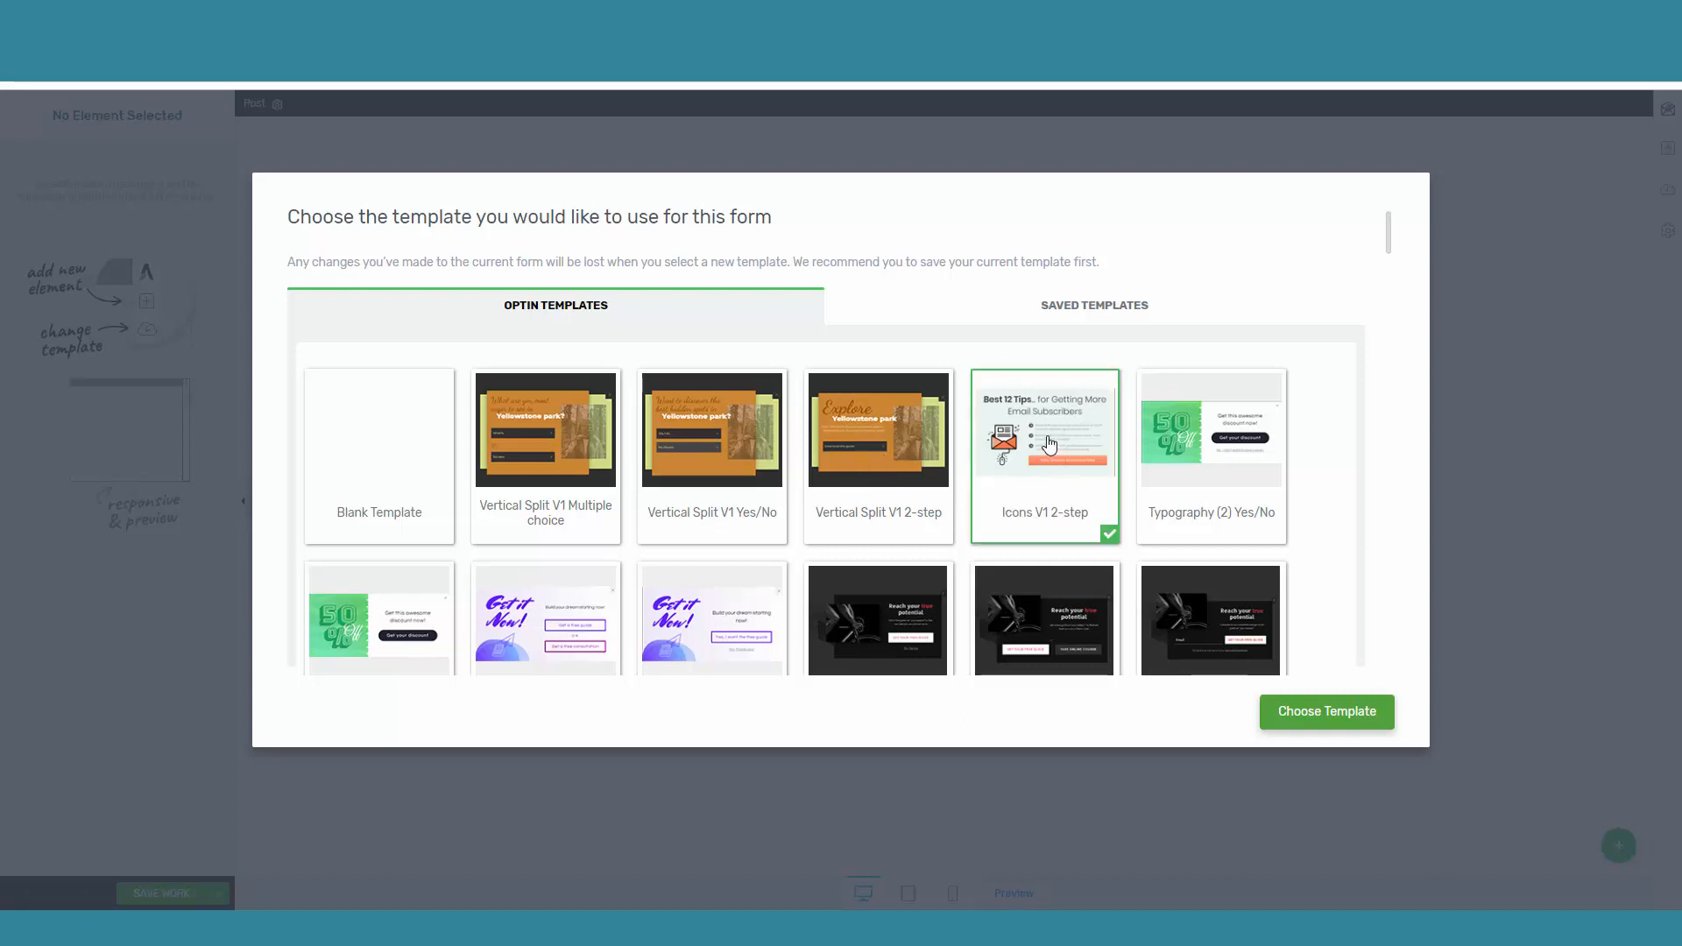
click(1328, 712)
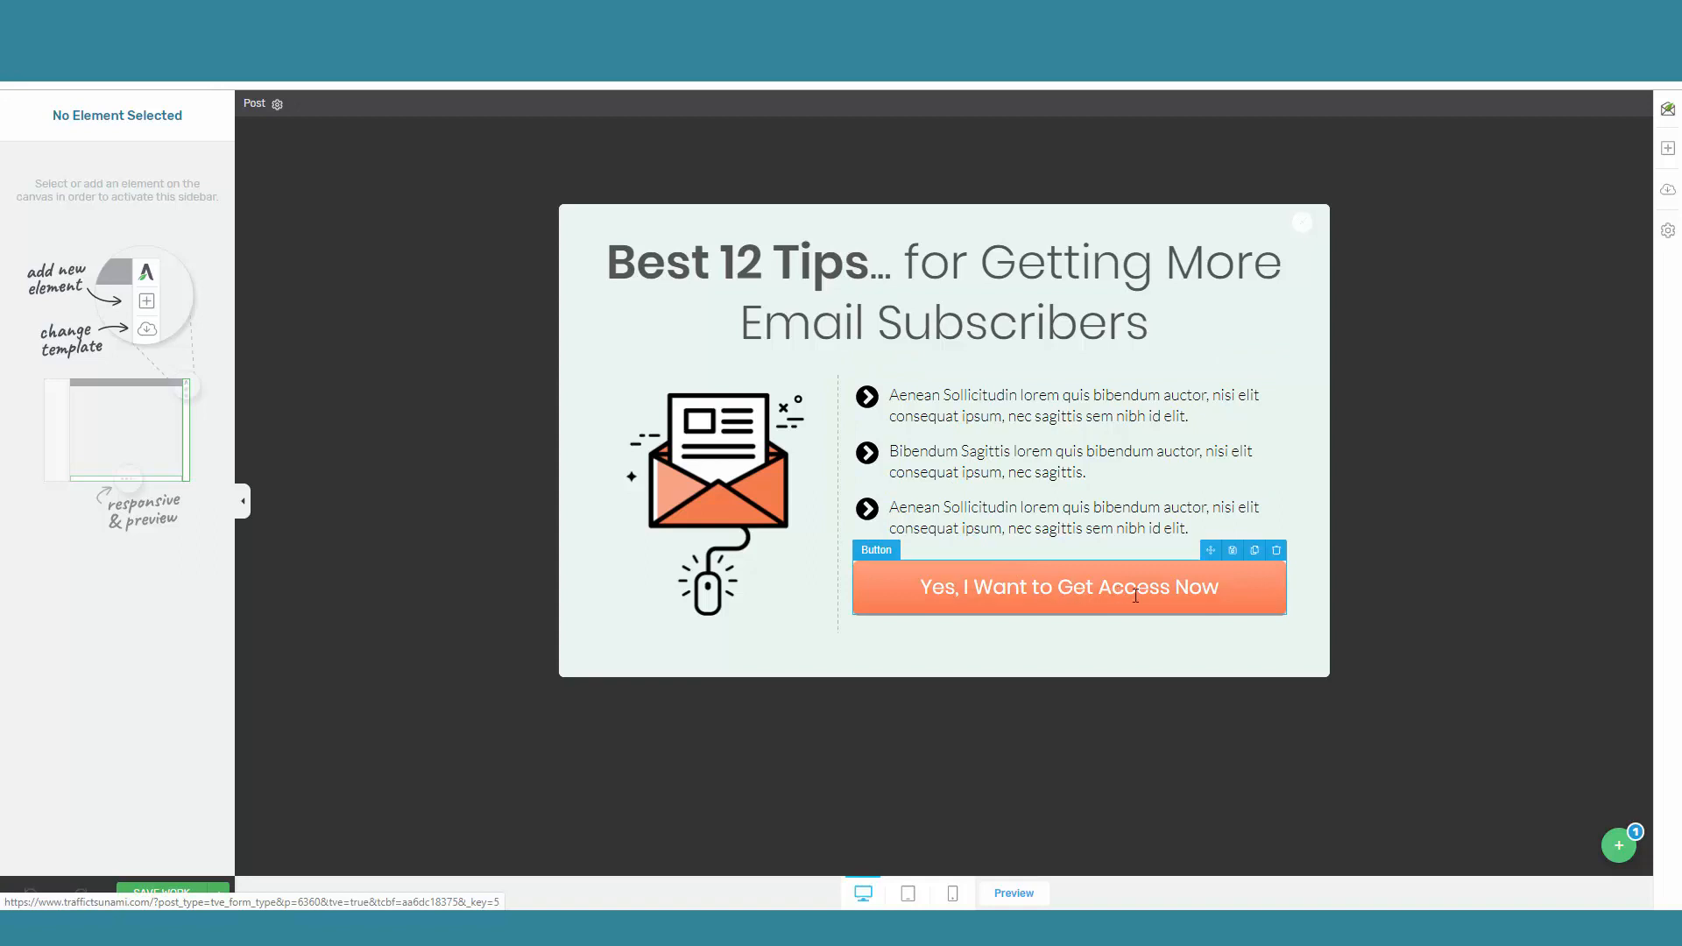
Step: Switch the lightbox to its "Sign Up Below" state and select the Lead Generation element to show its options
click(1619, 845)
click(1560, 730)
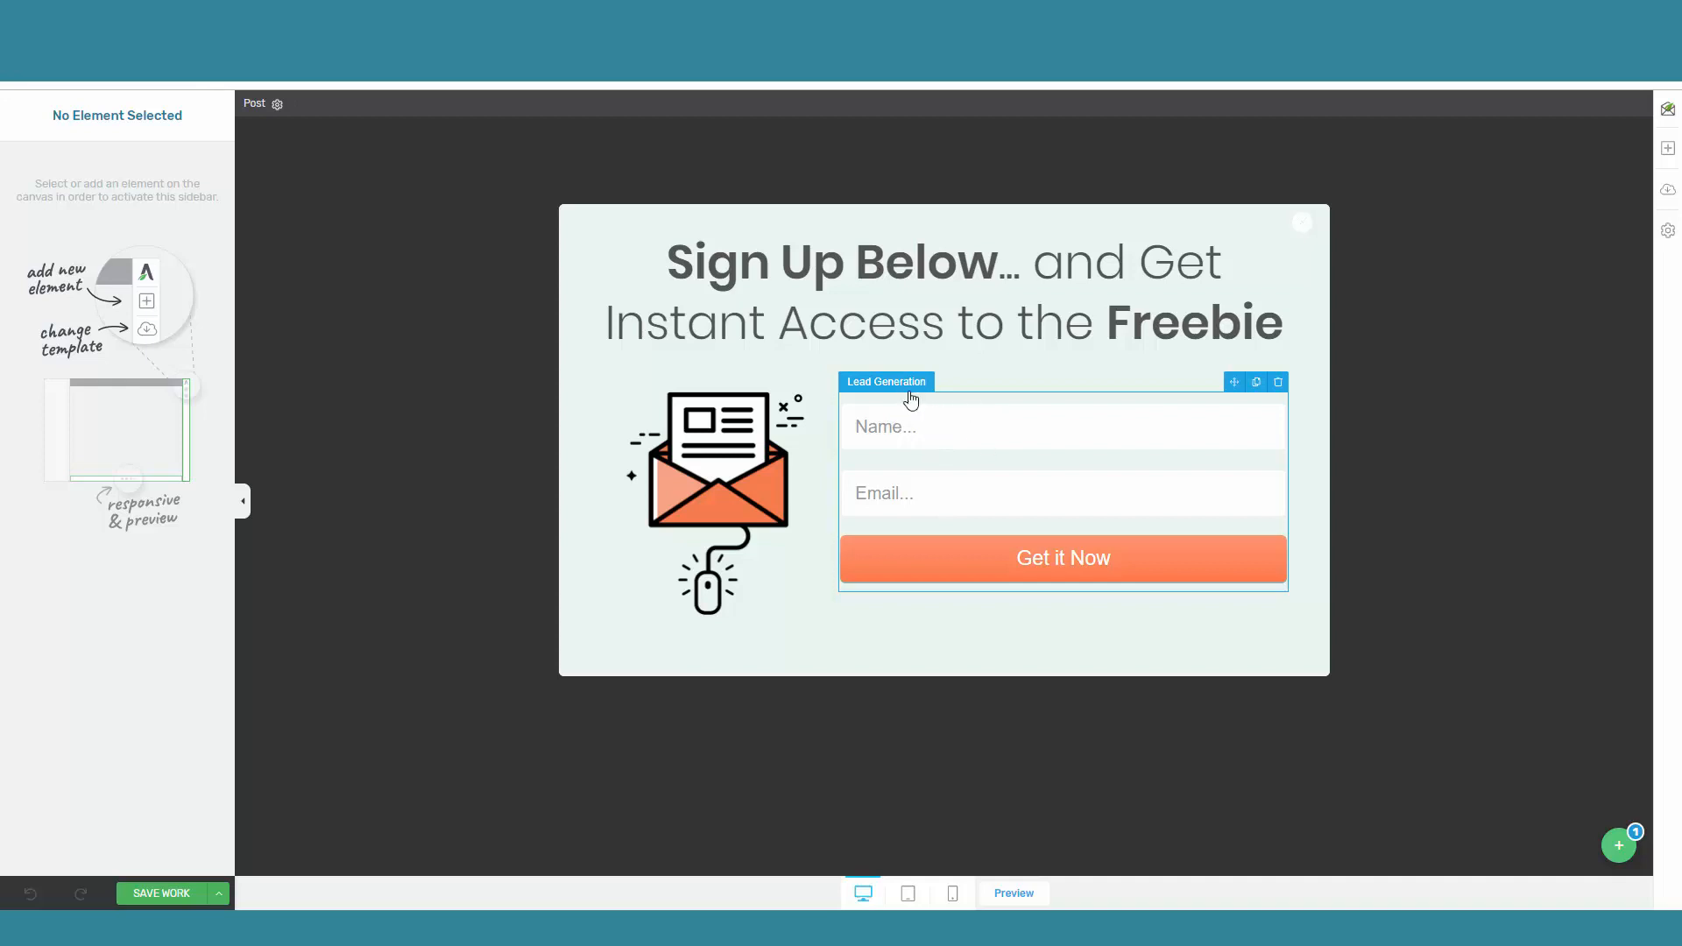
click(966, 406)
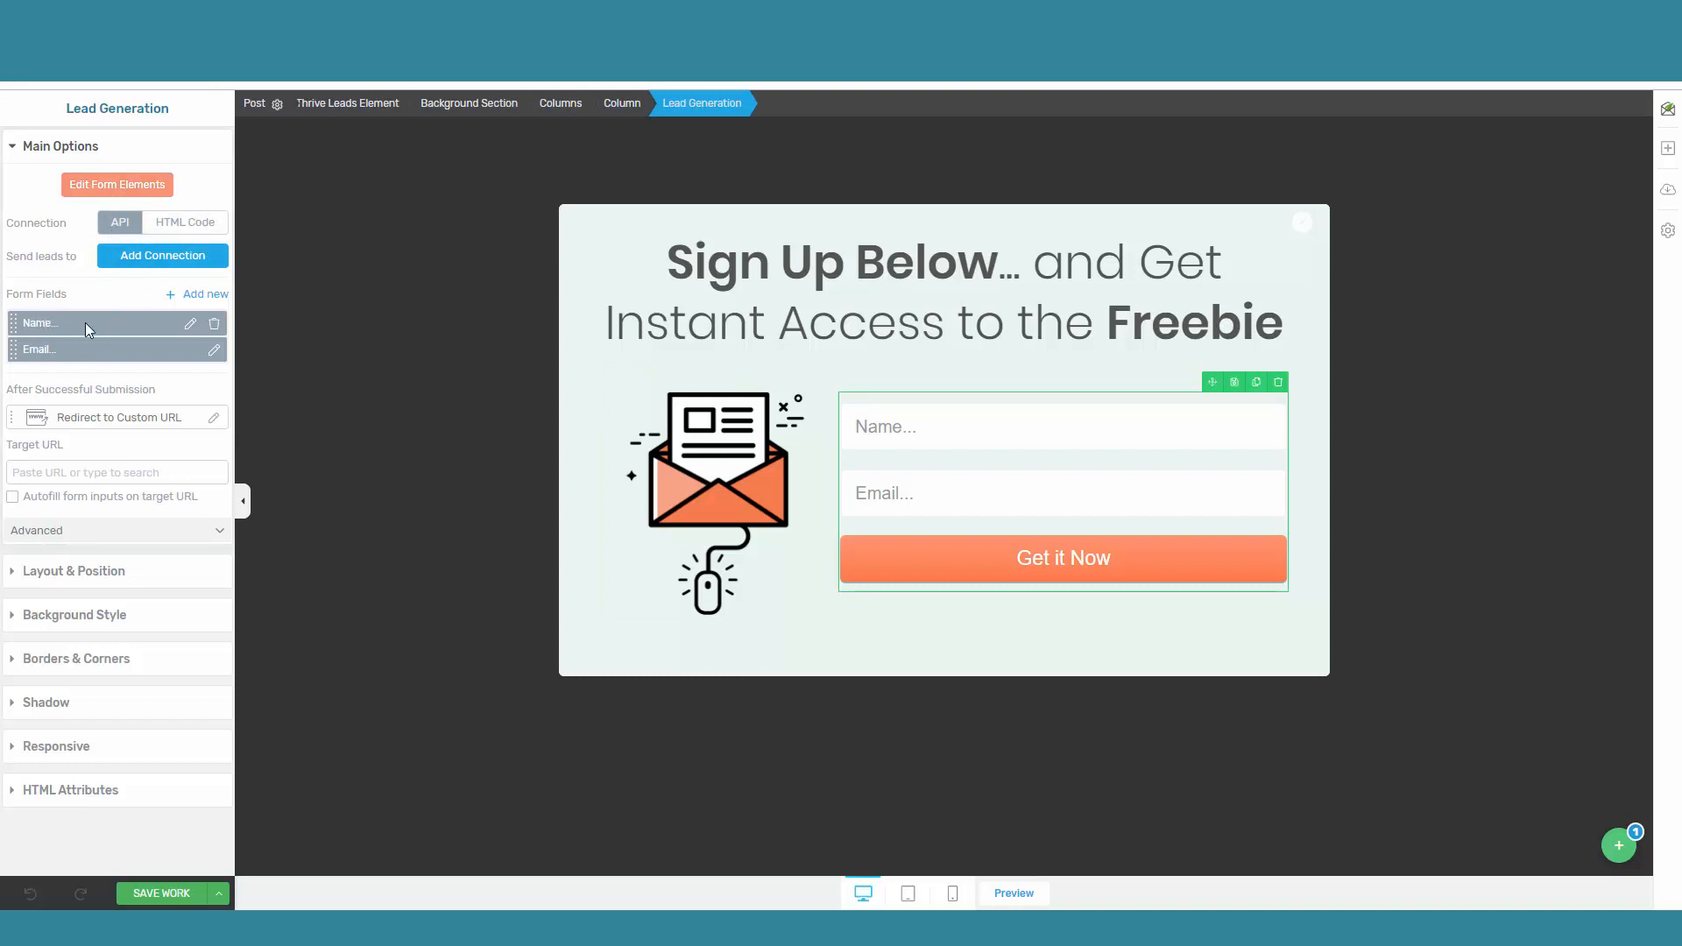
click(192, 298)
click(140, 342)
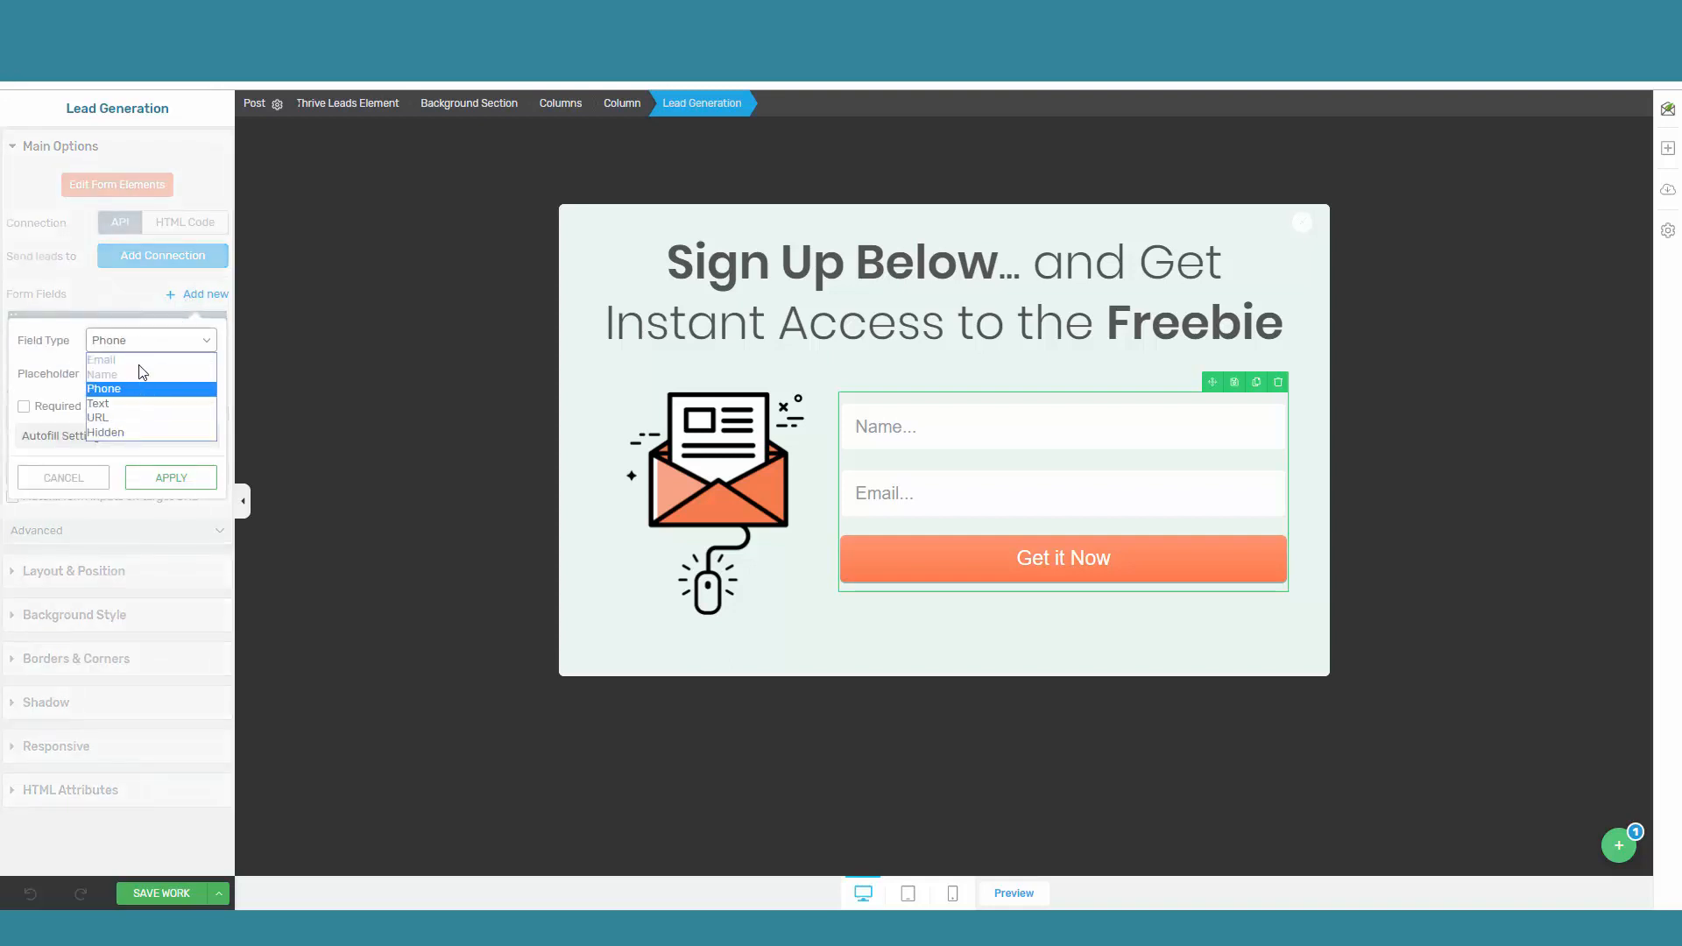
click(154, 304)
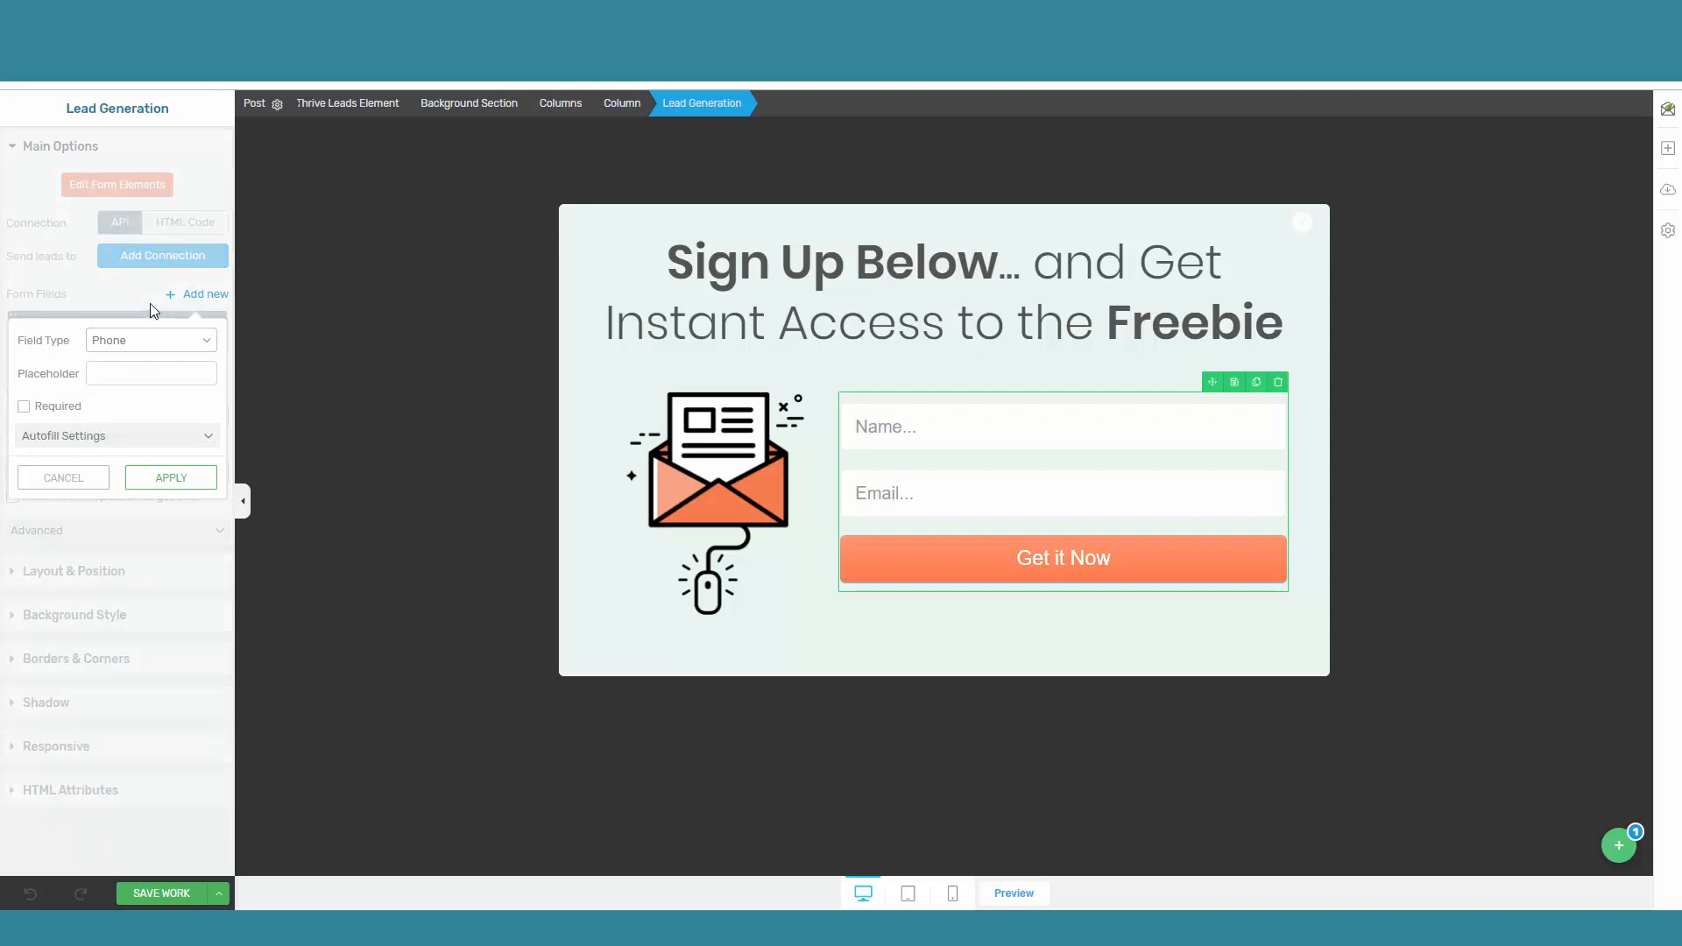
click(55, 484)
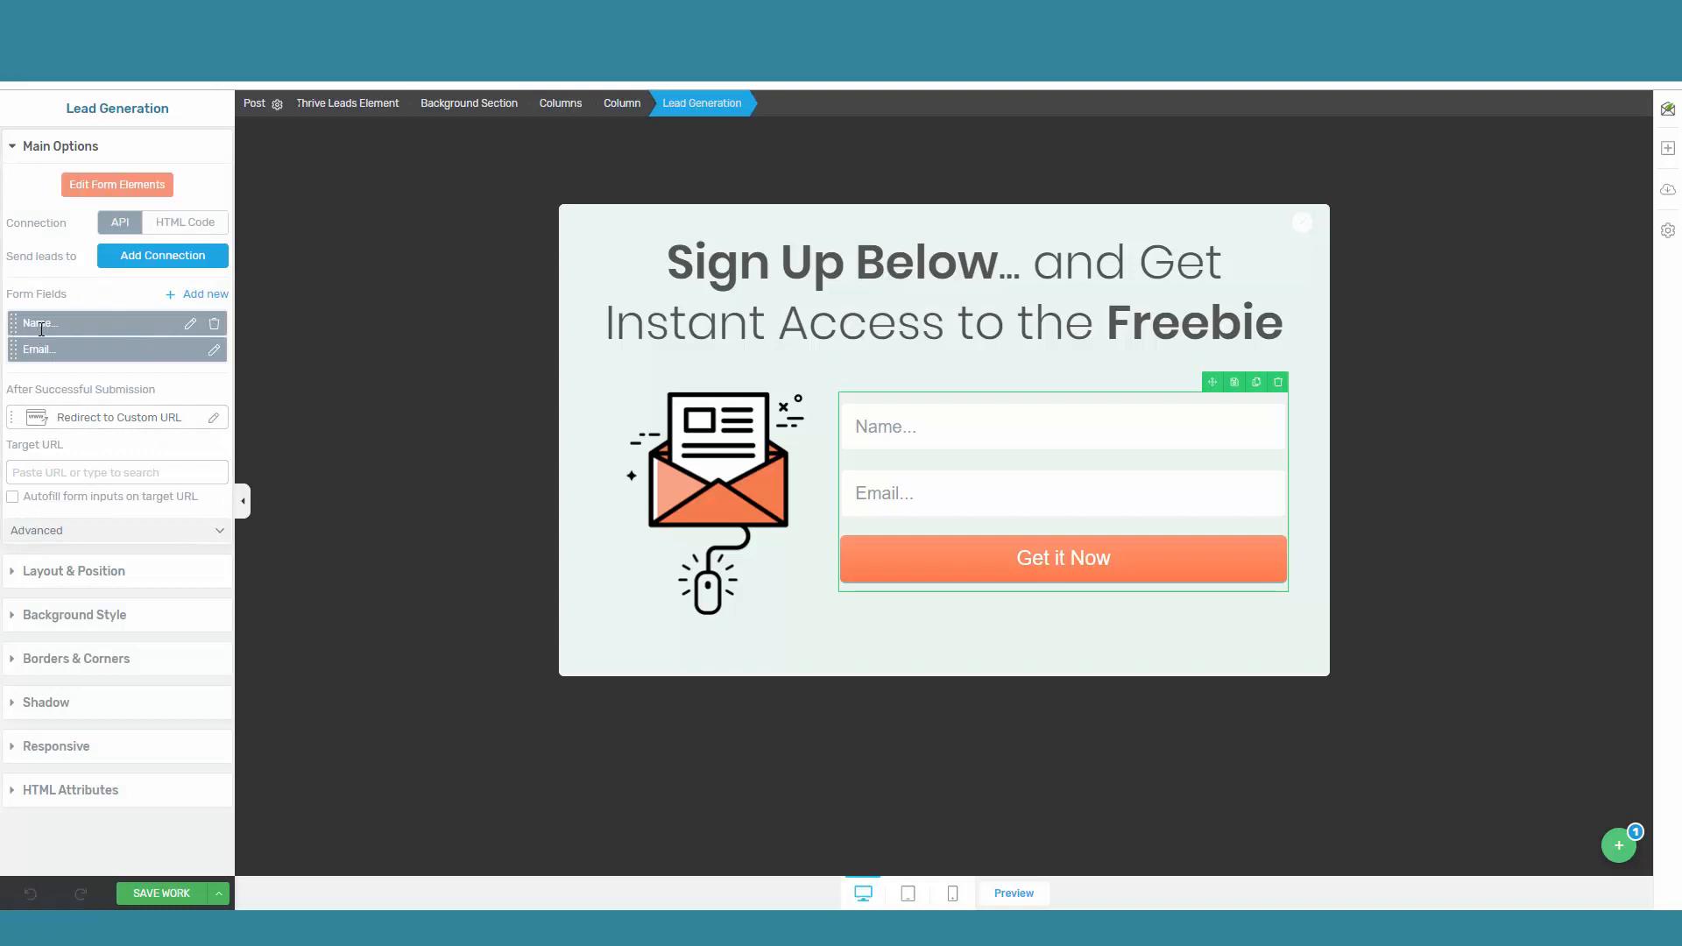
Step: Set the placeholder of the form's Name field to "Full Name..." and apply the change
click(189, 324)
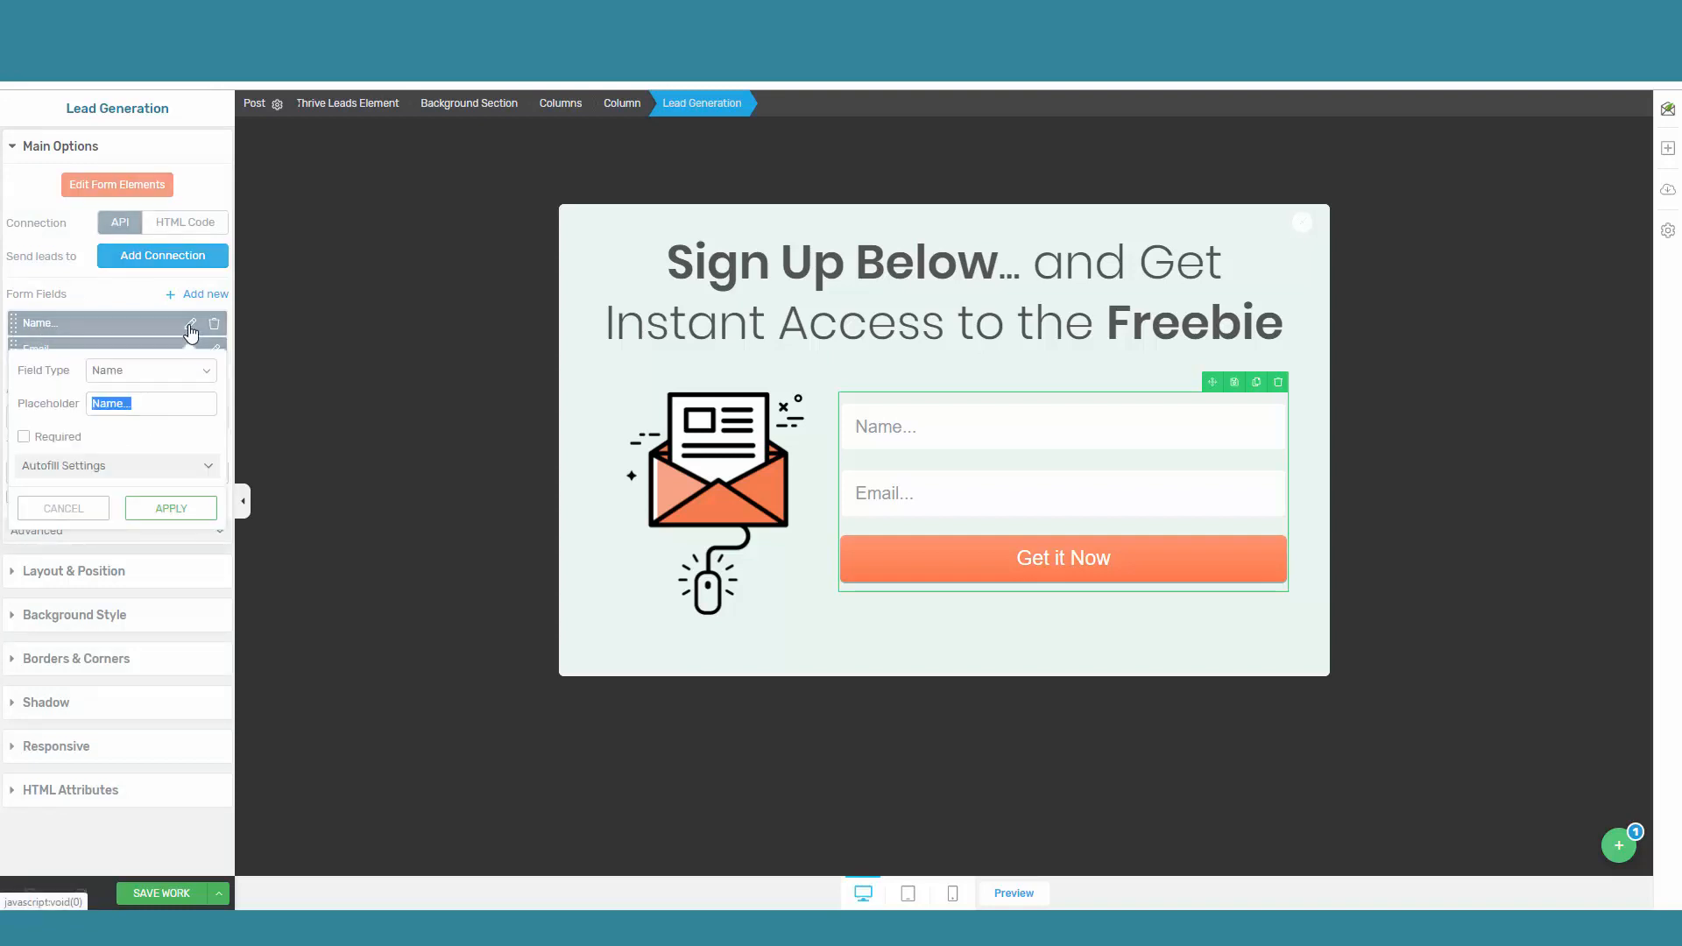
click(93, 381)
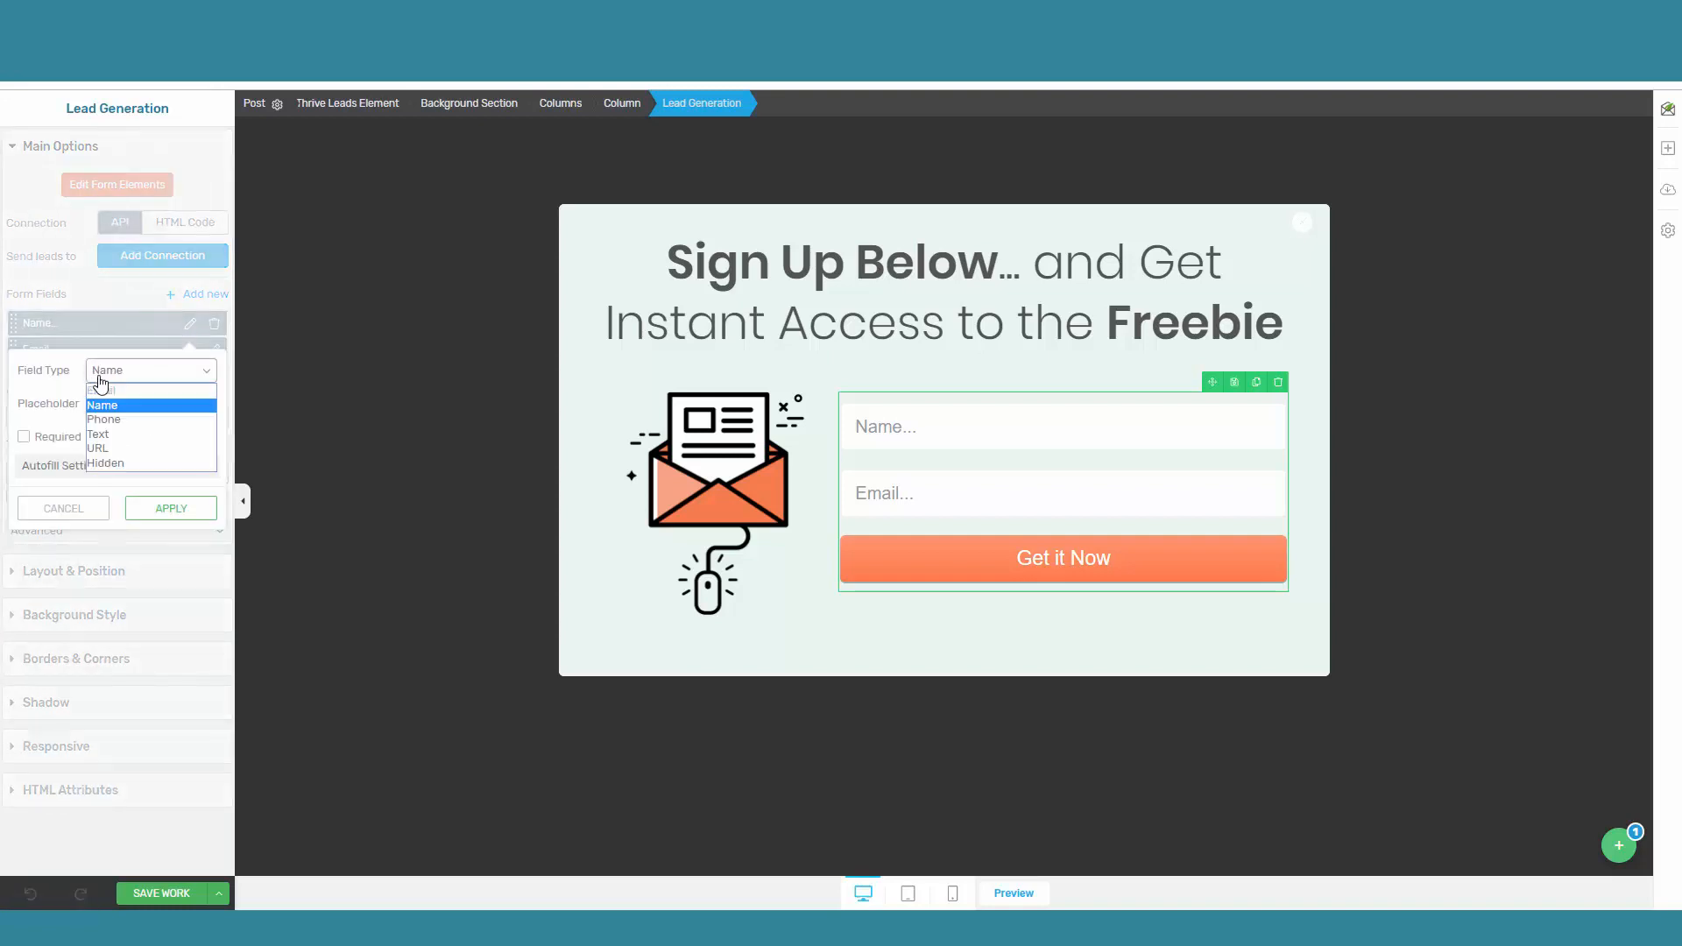
click(98, 380)
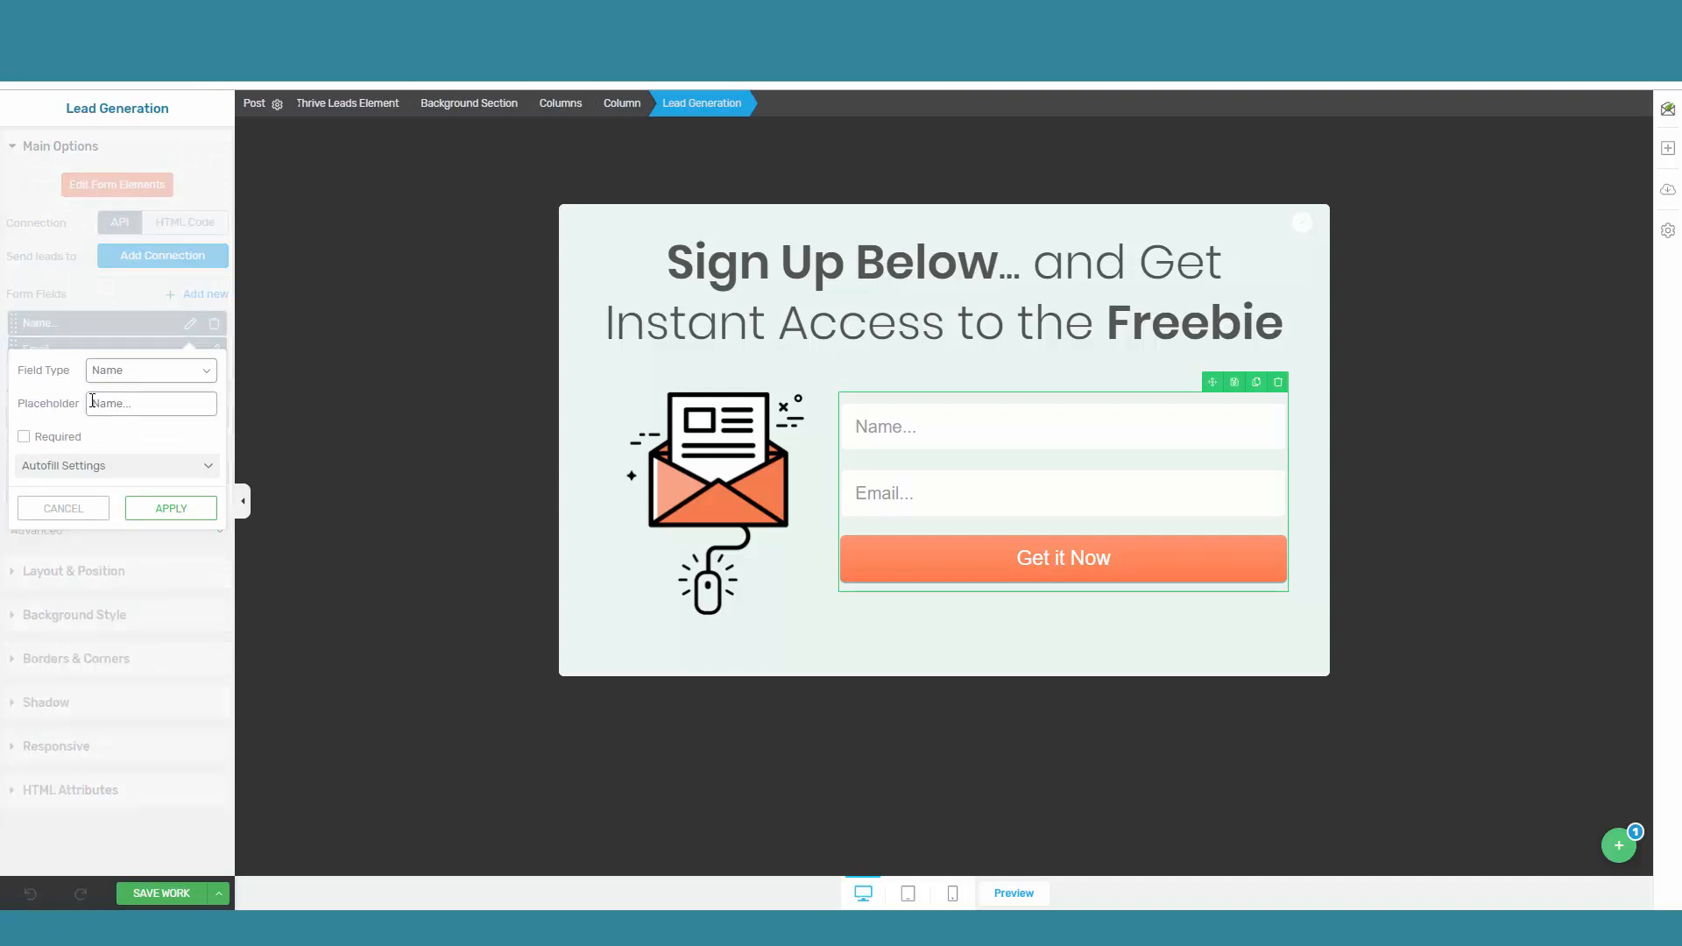
click(92, 402)
text(Full)
click(192, 514)
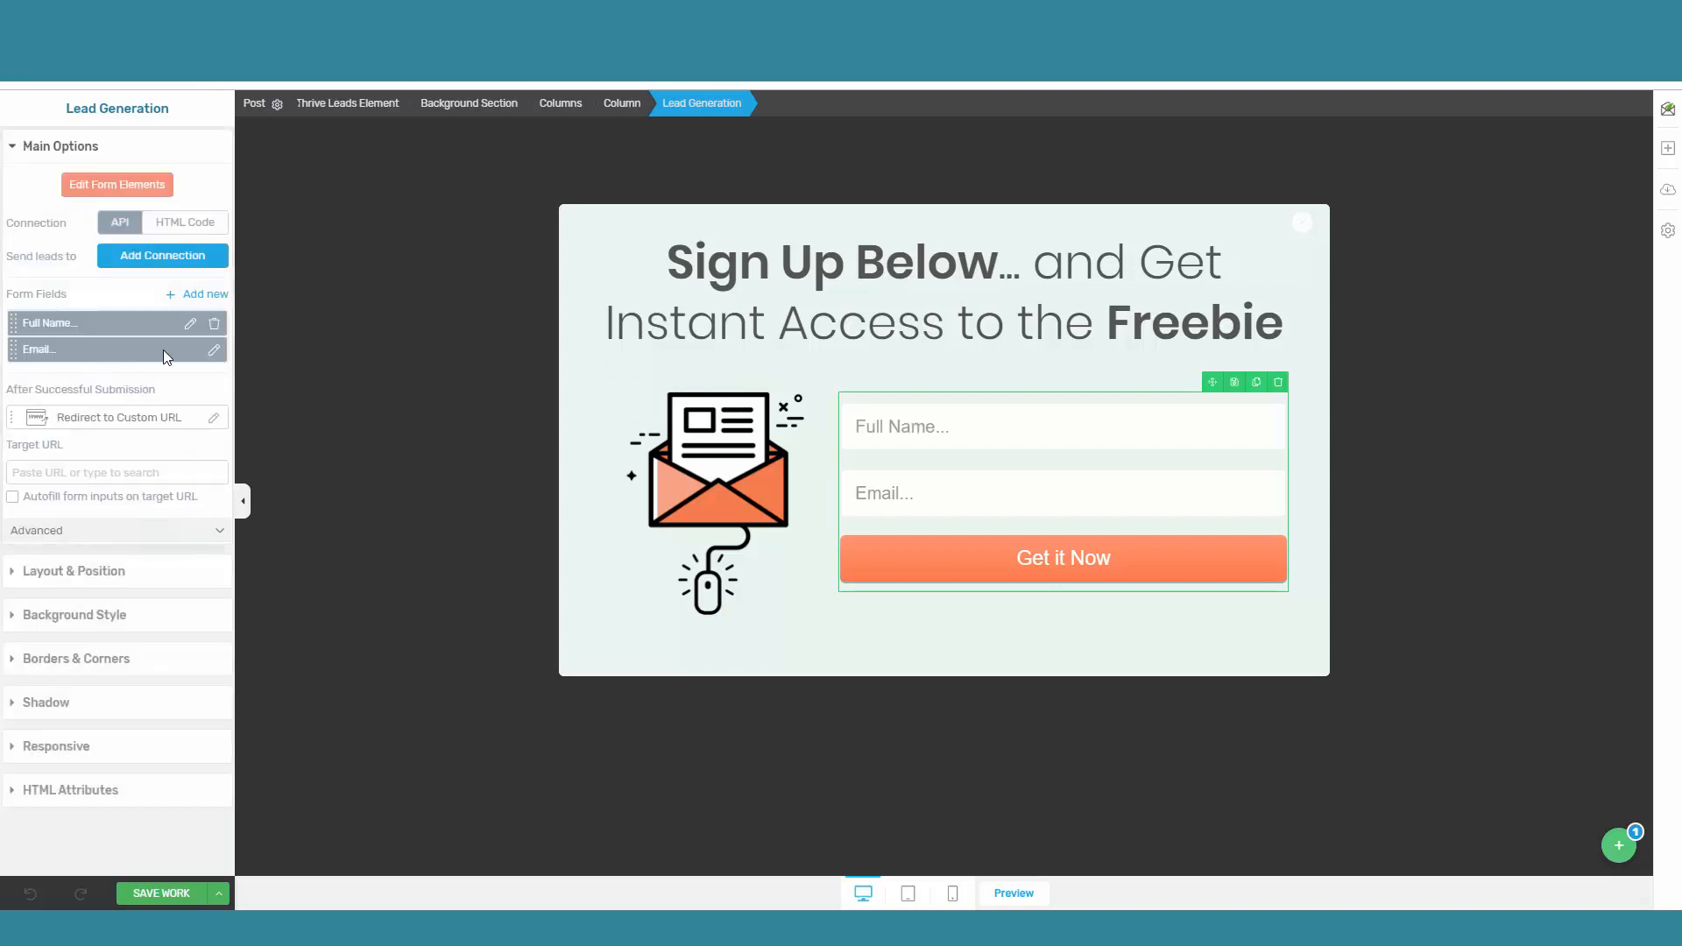
Step: Apply the Email field's existing settings and switch the form's connection to HTML Code, ready for code entry
click(214, 350)
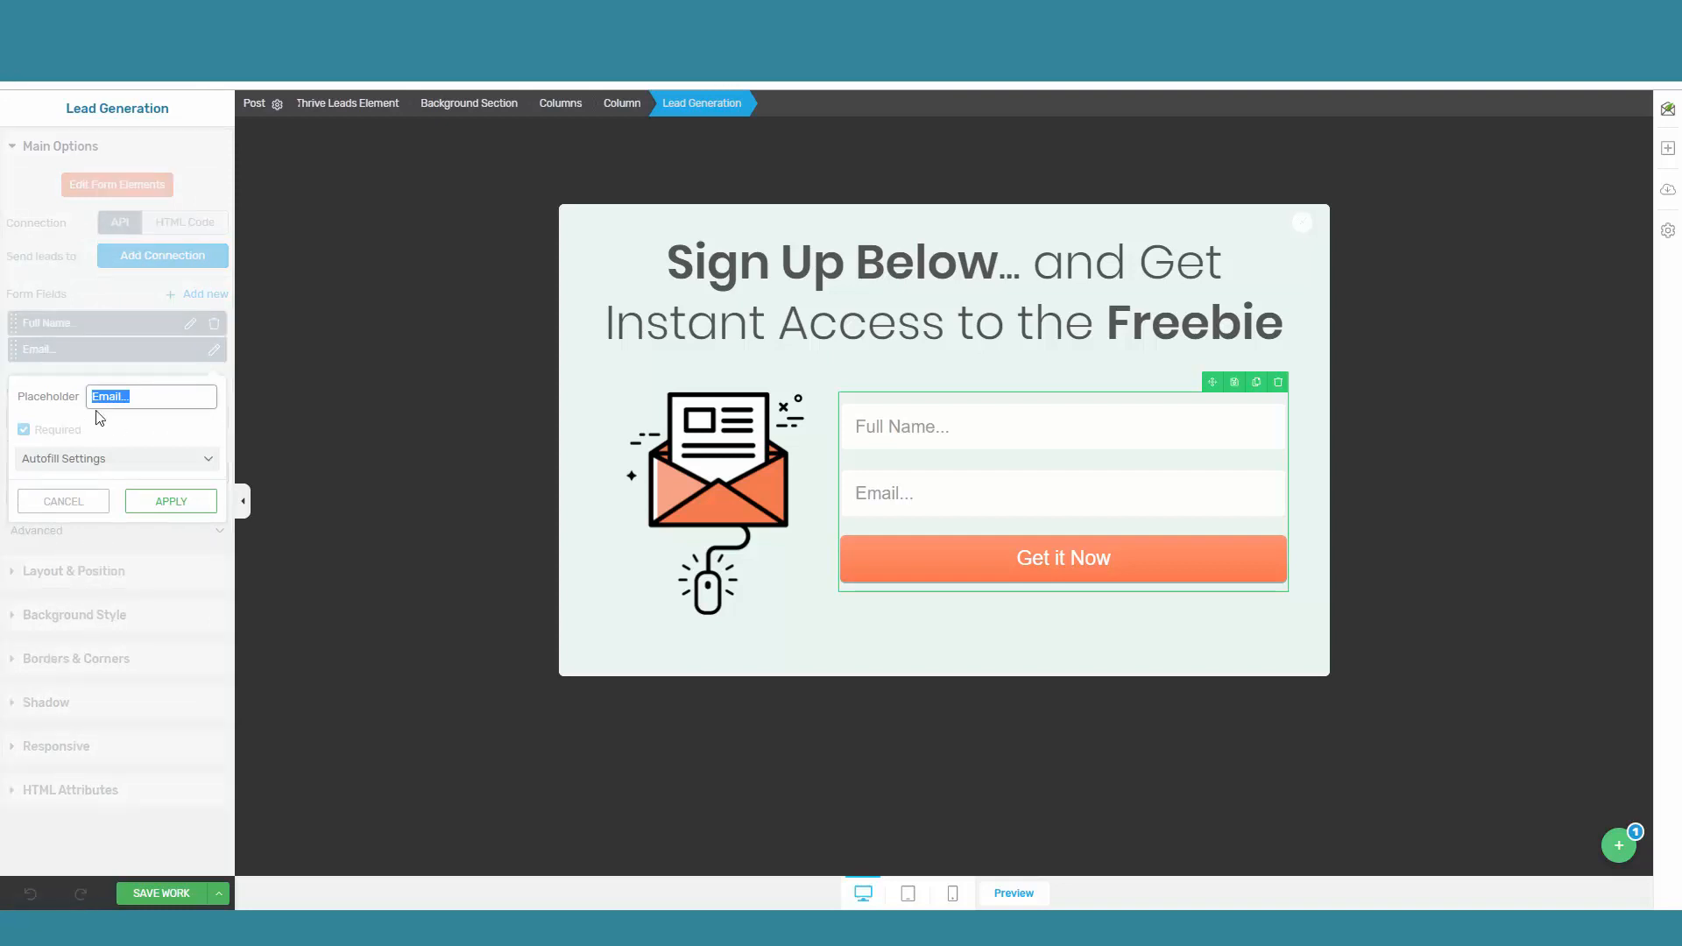
click(163, 504)
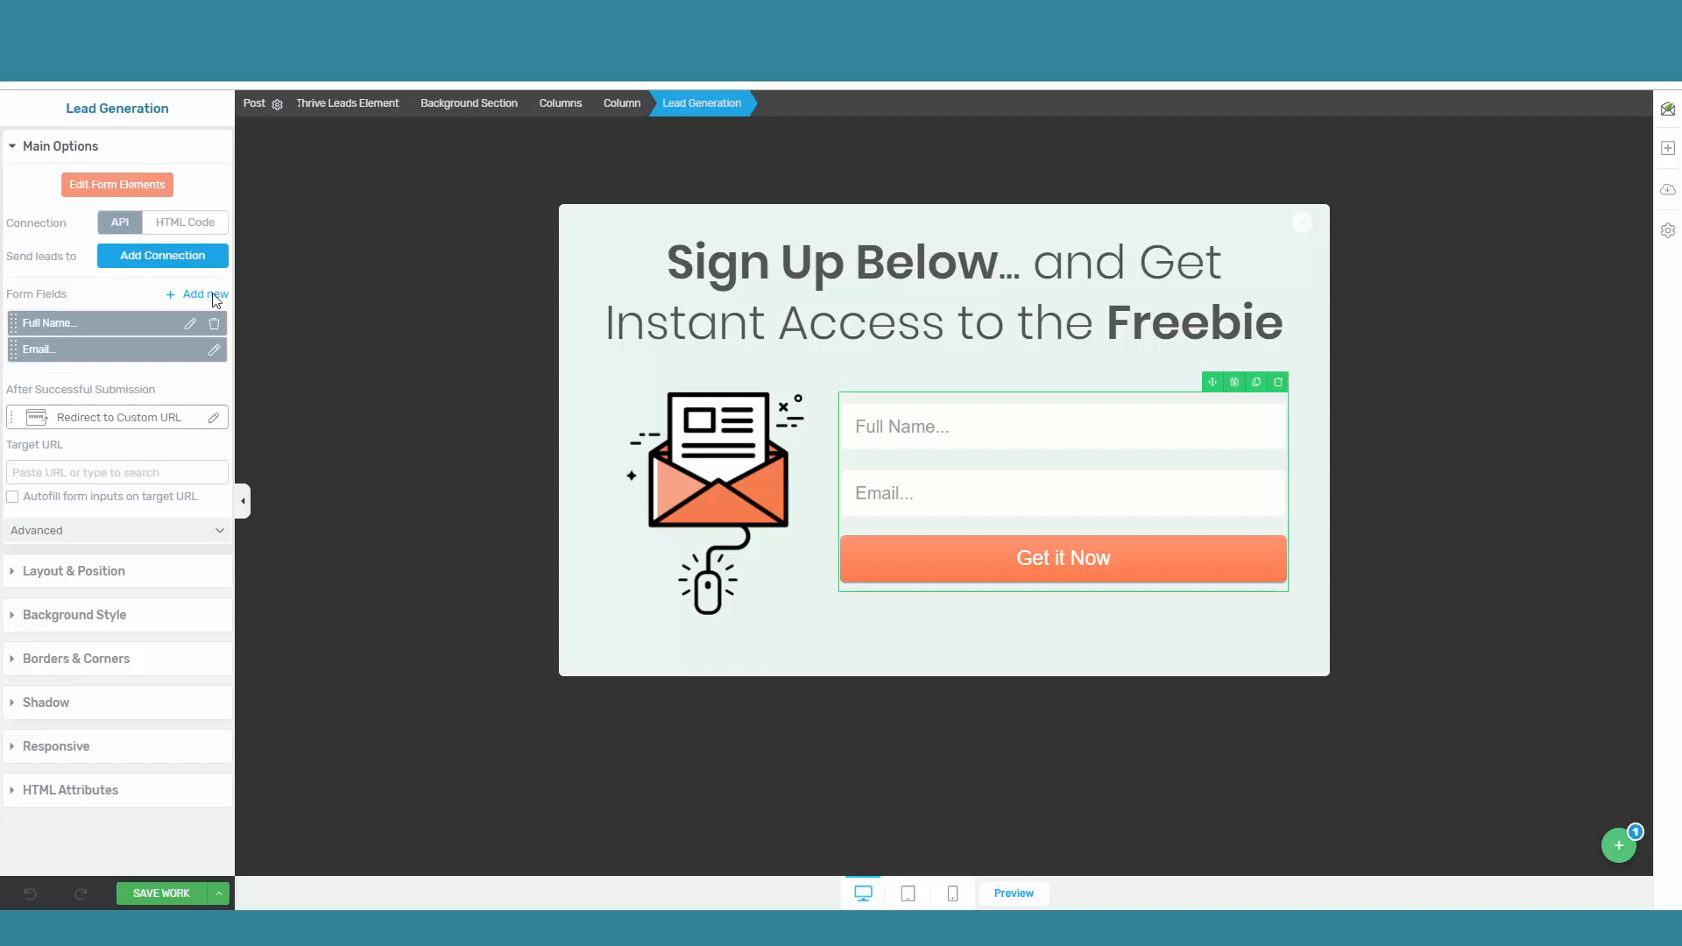
click(187, 224)
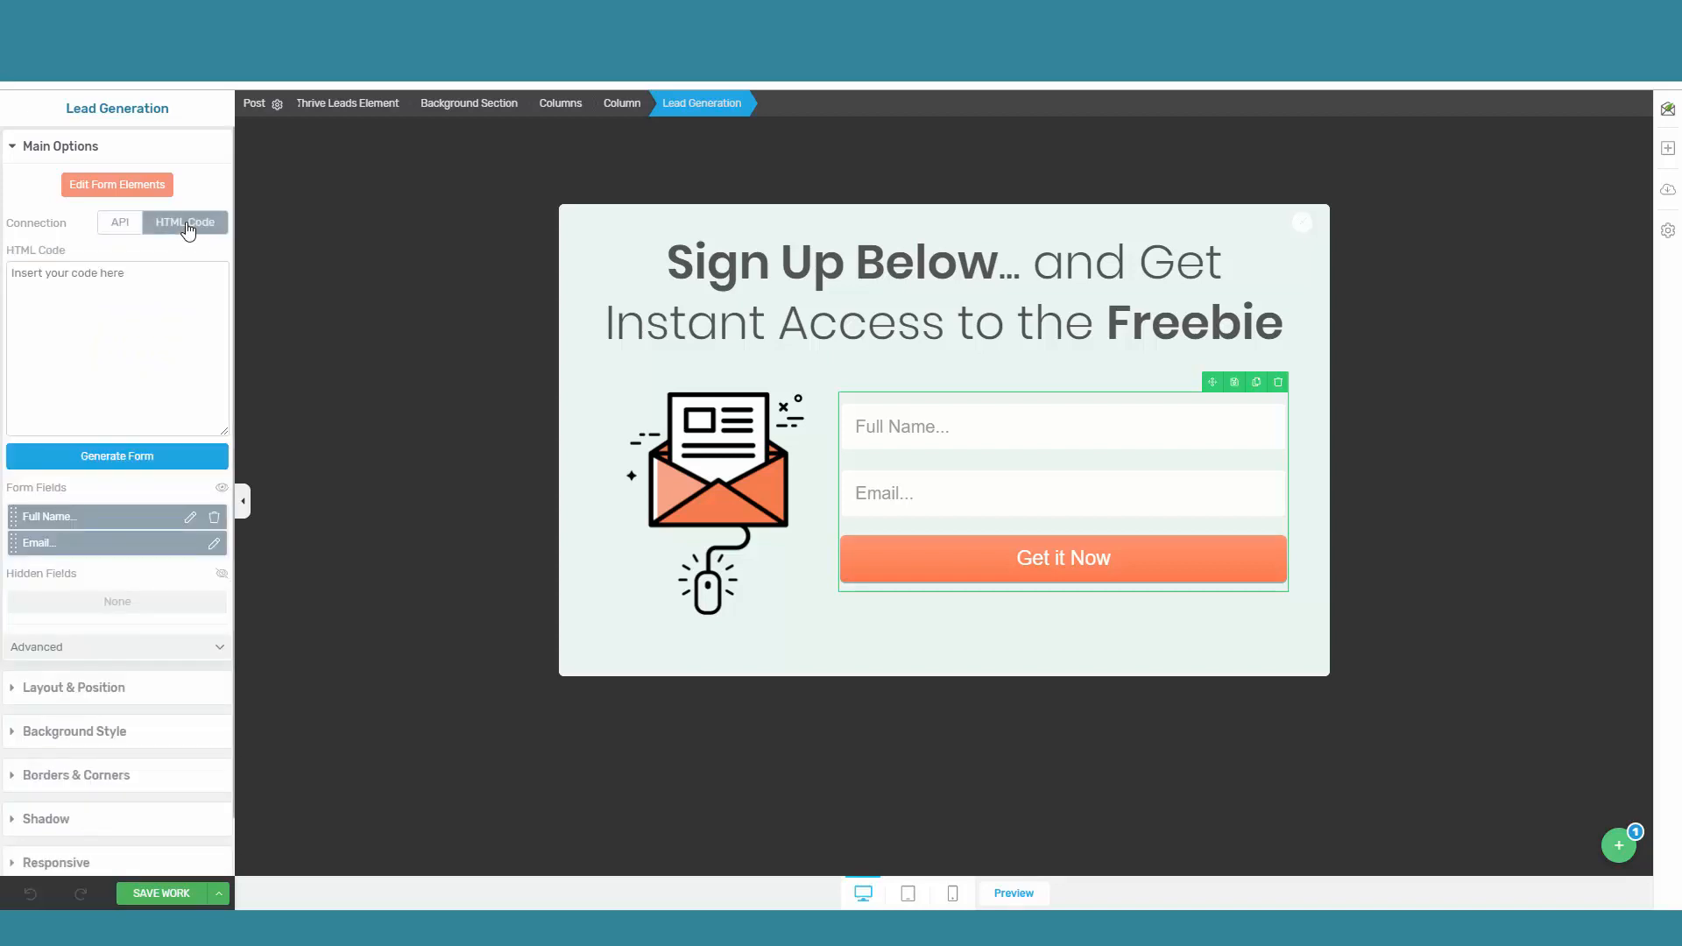
click(182, 277)
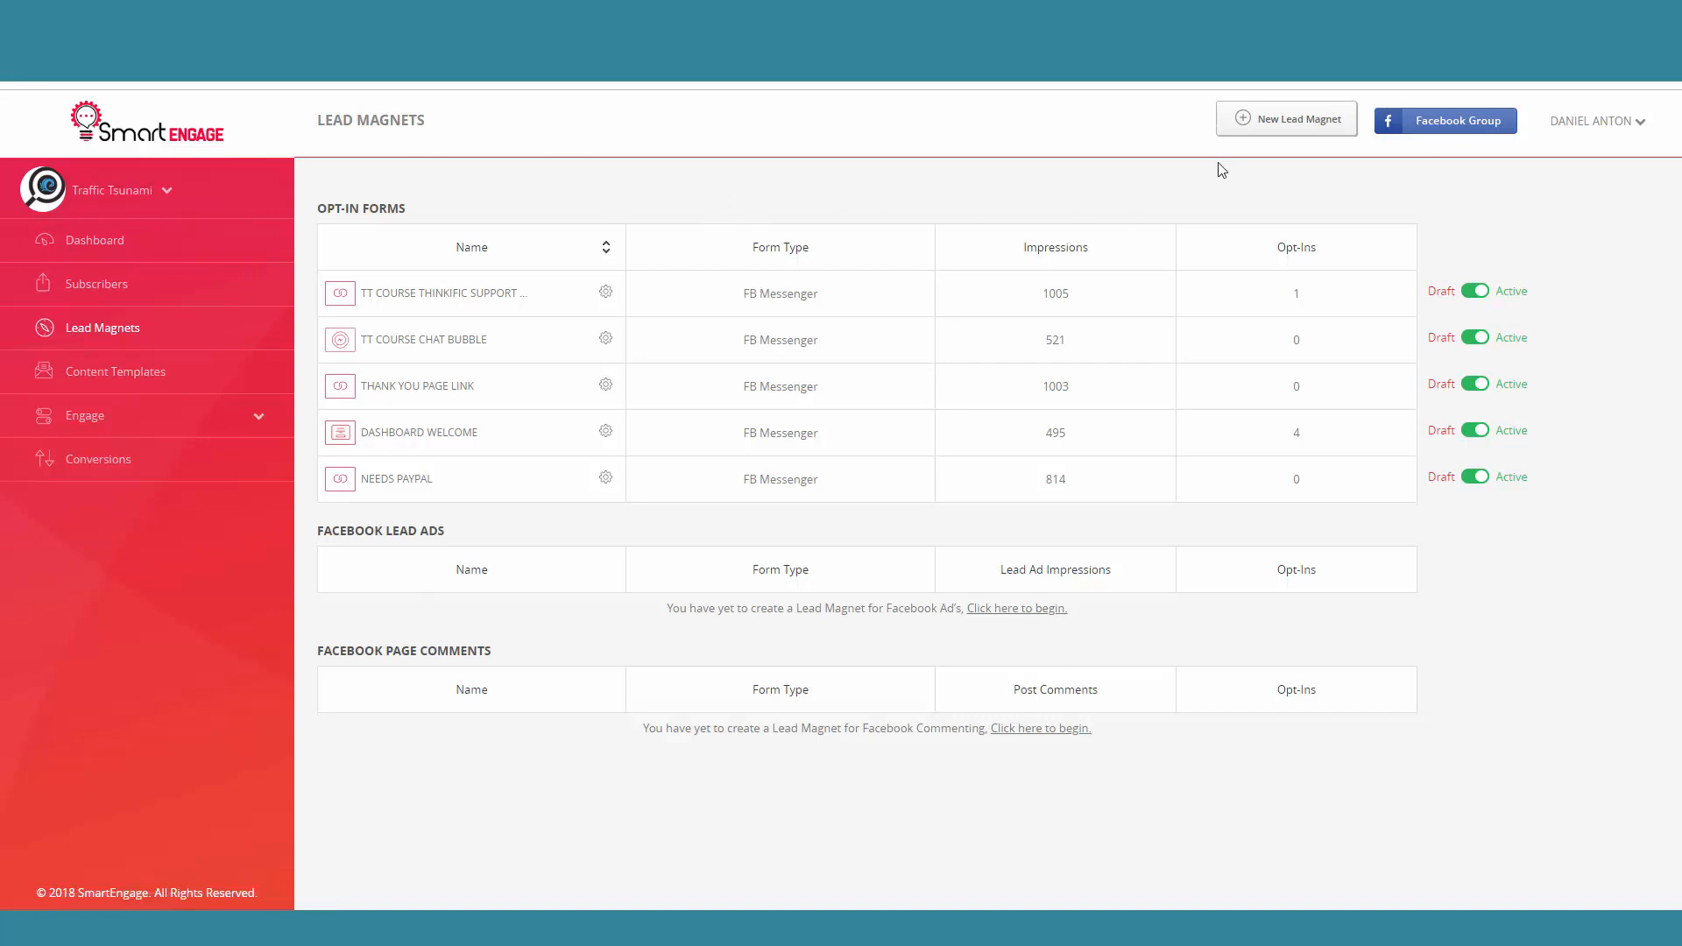
Step: In SmartEngage, create a new Opt-In Form lead magnet with the Email form type and the embeddable HTML Form
click(1270, 127)
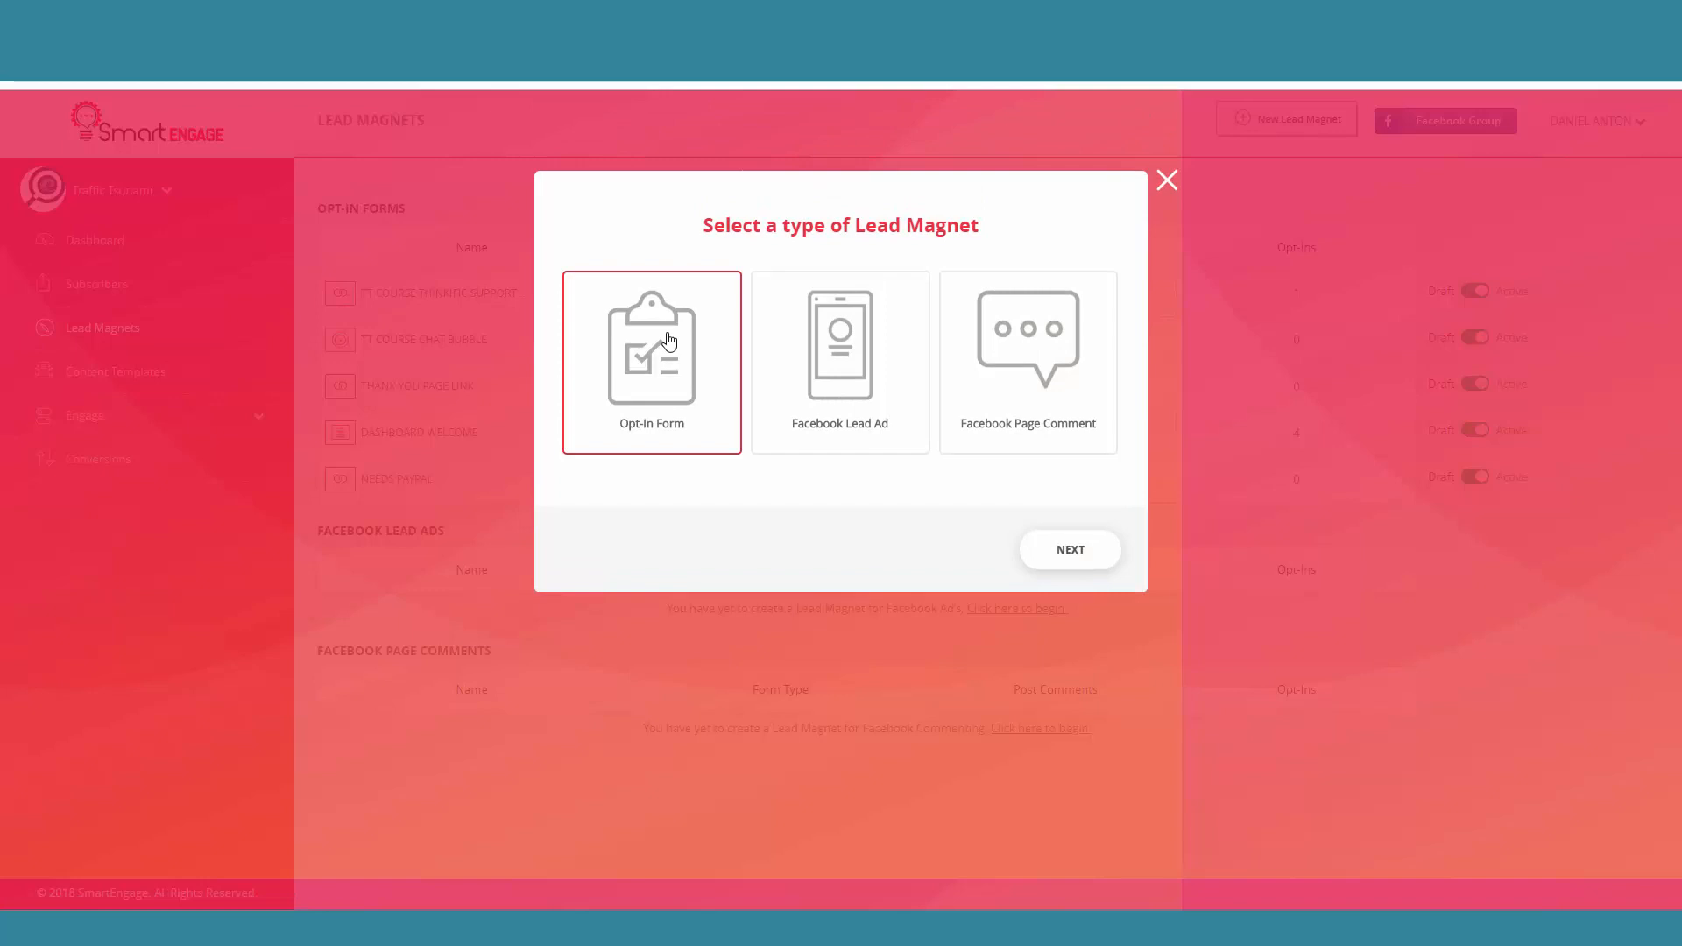
click(1095, 560)
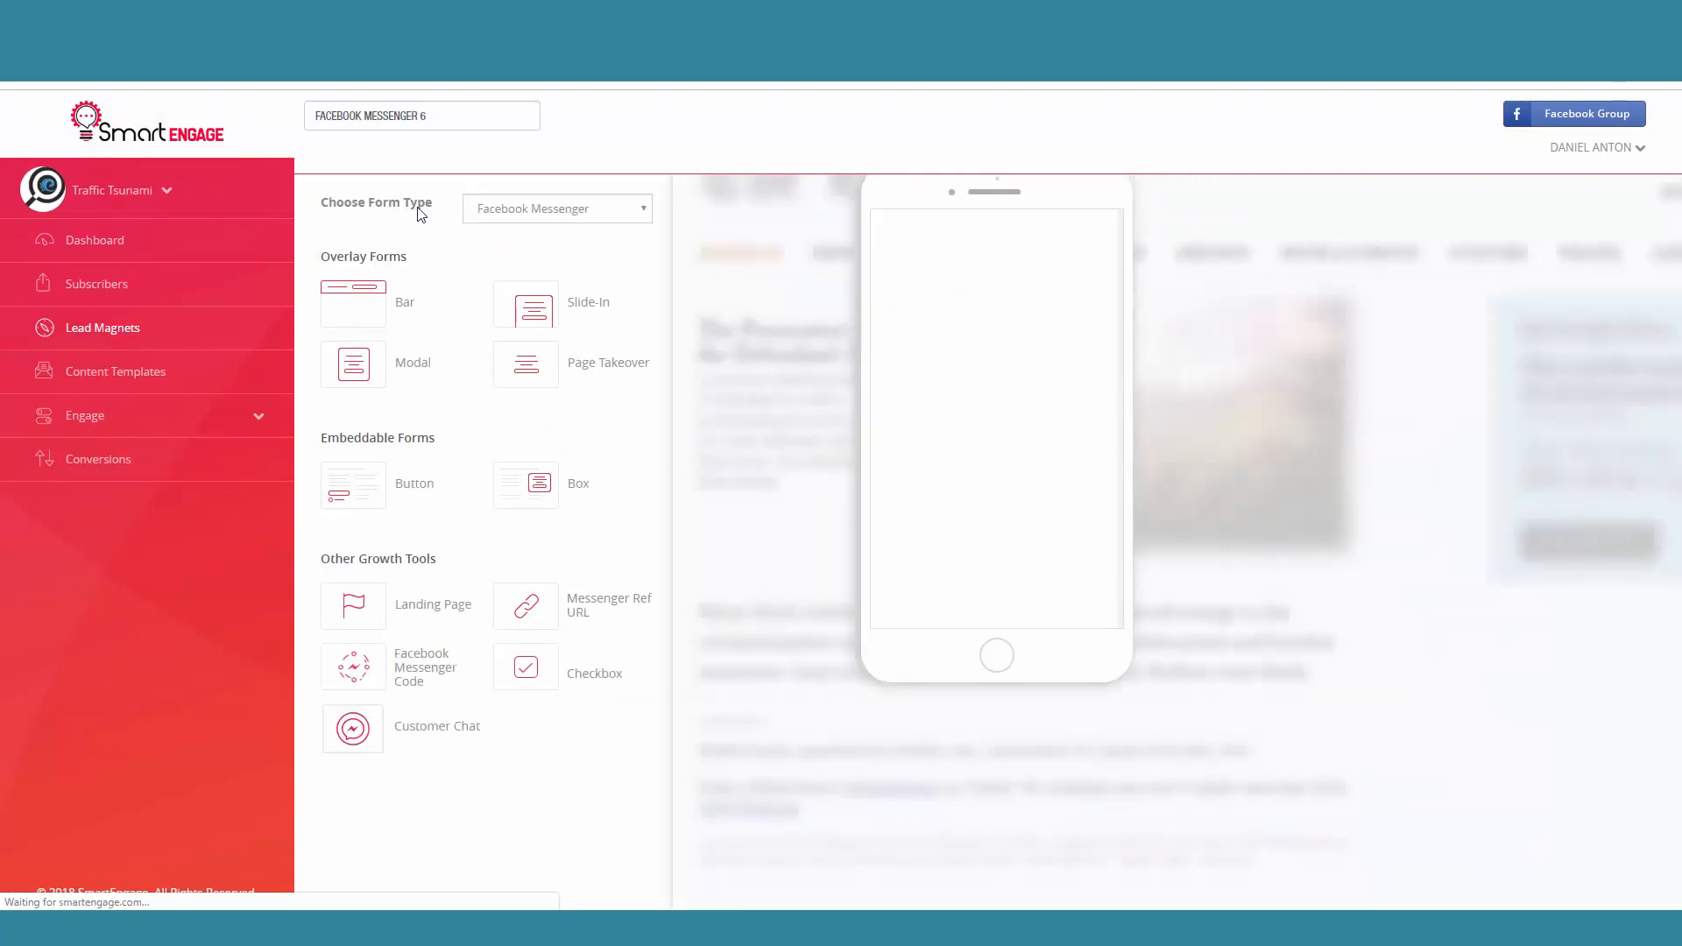
click(553, 218)
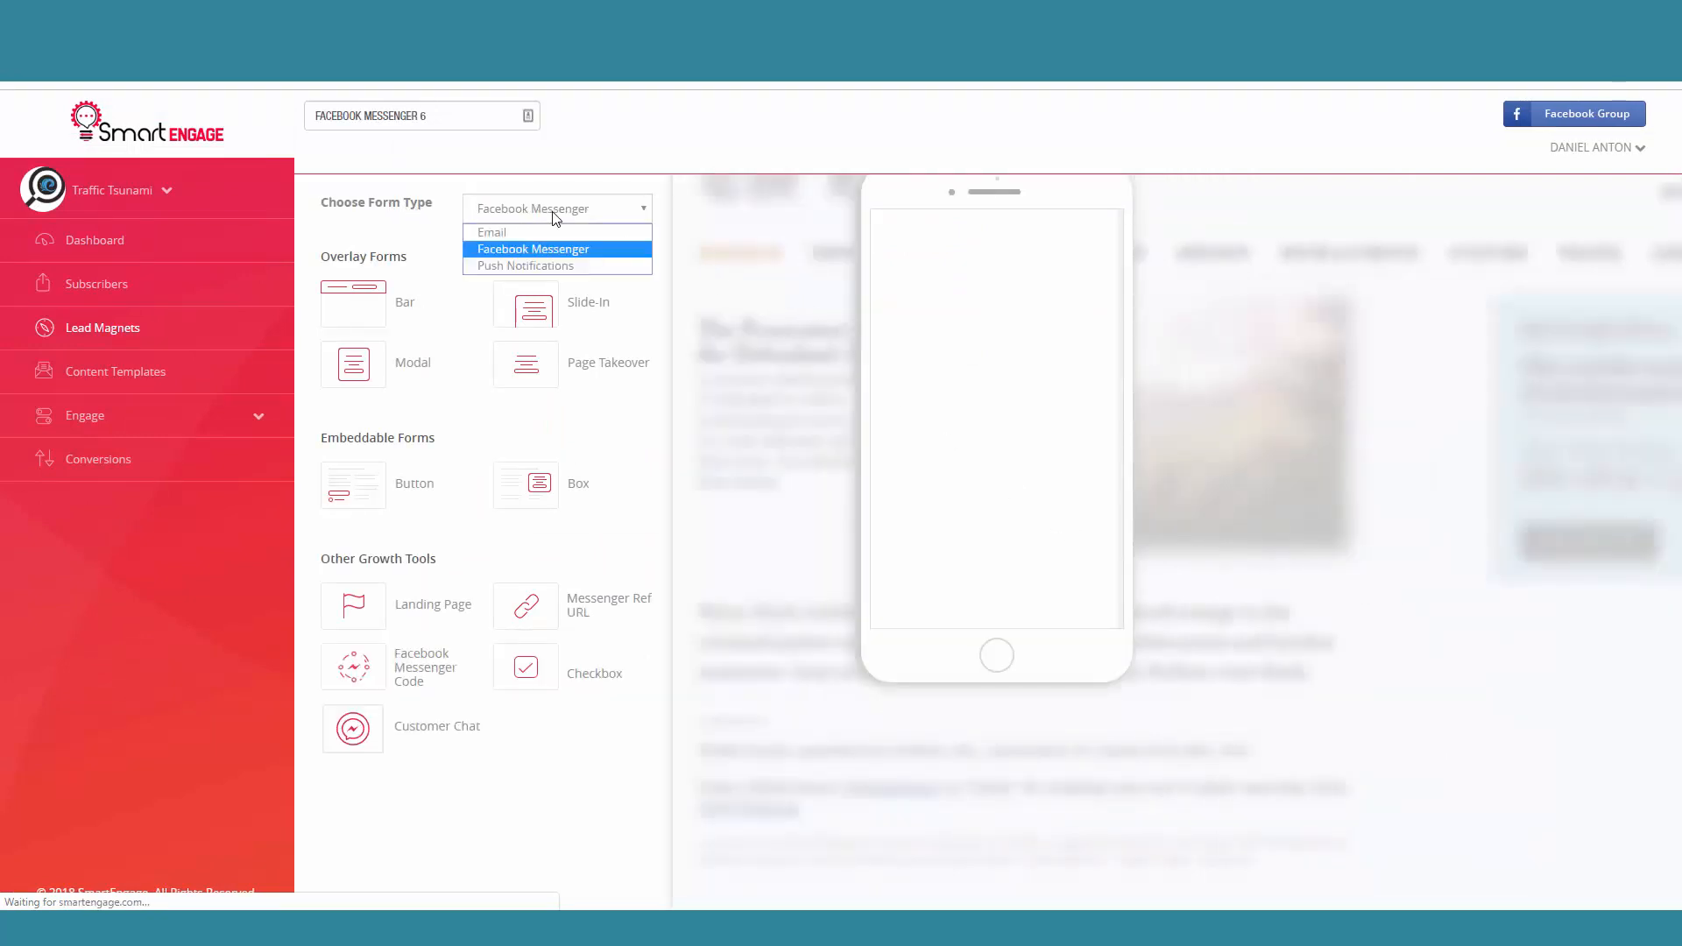
click(510, 234)
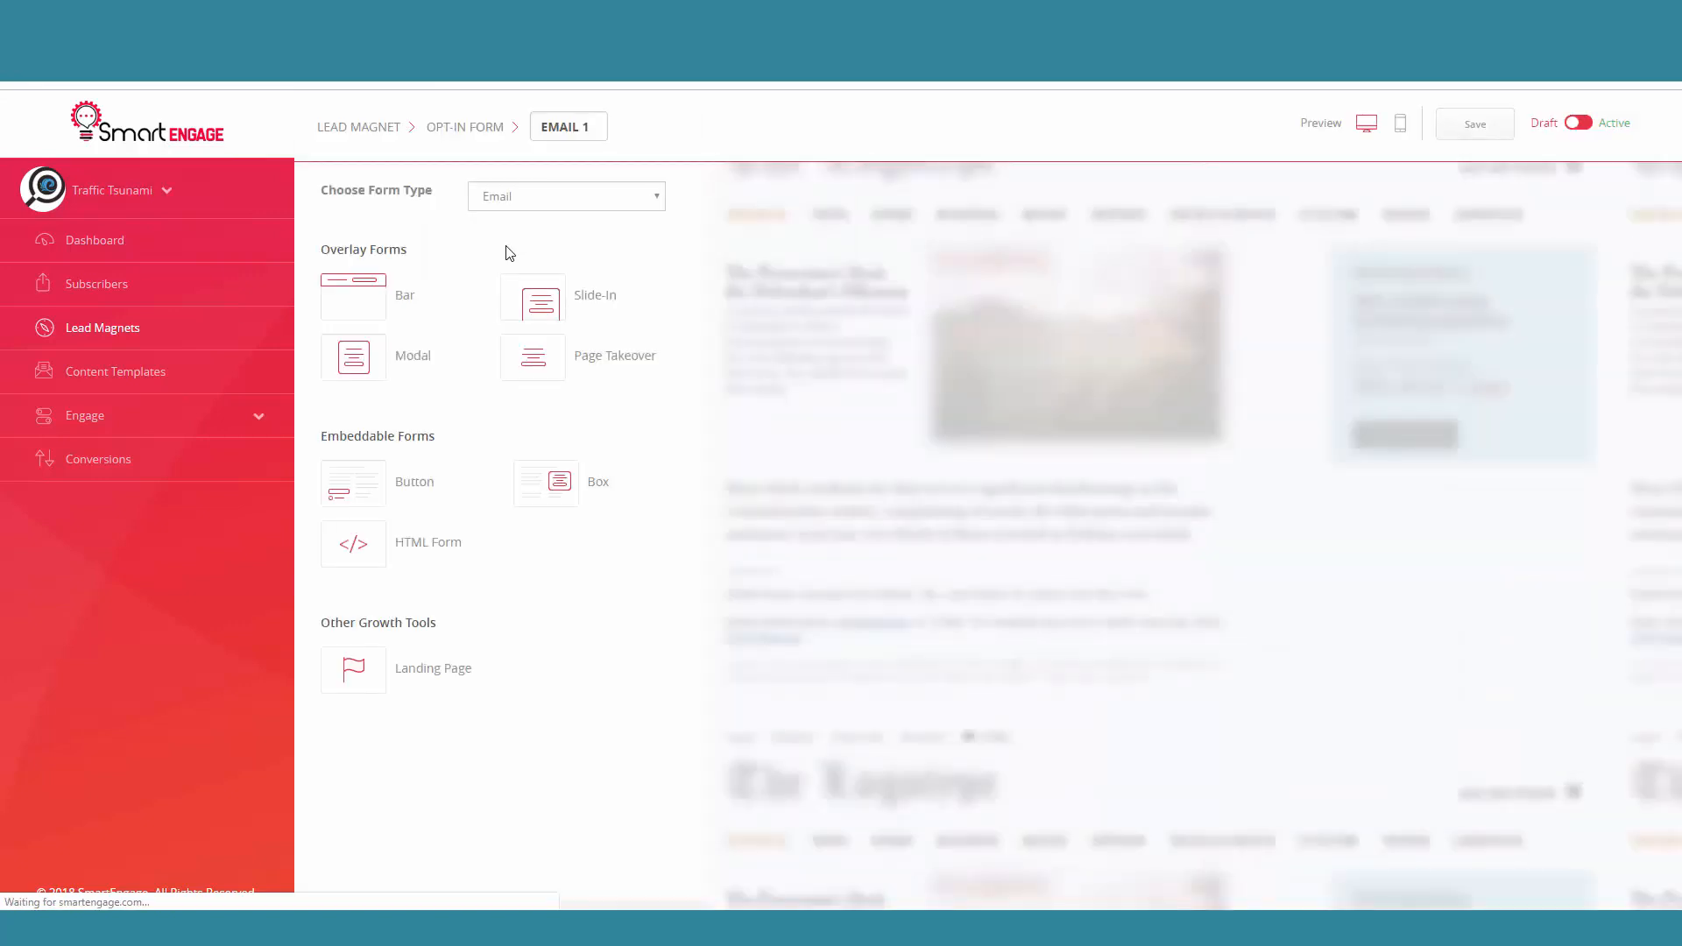
click(361, 554)
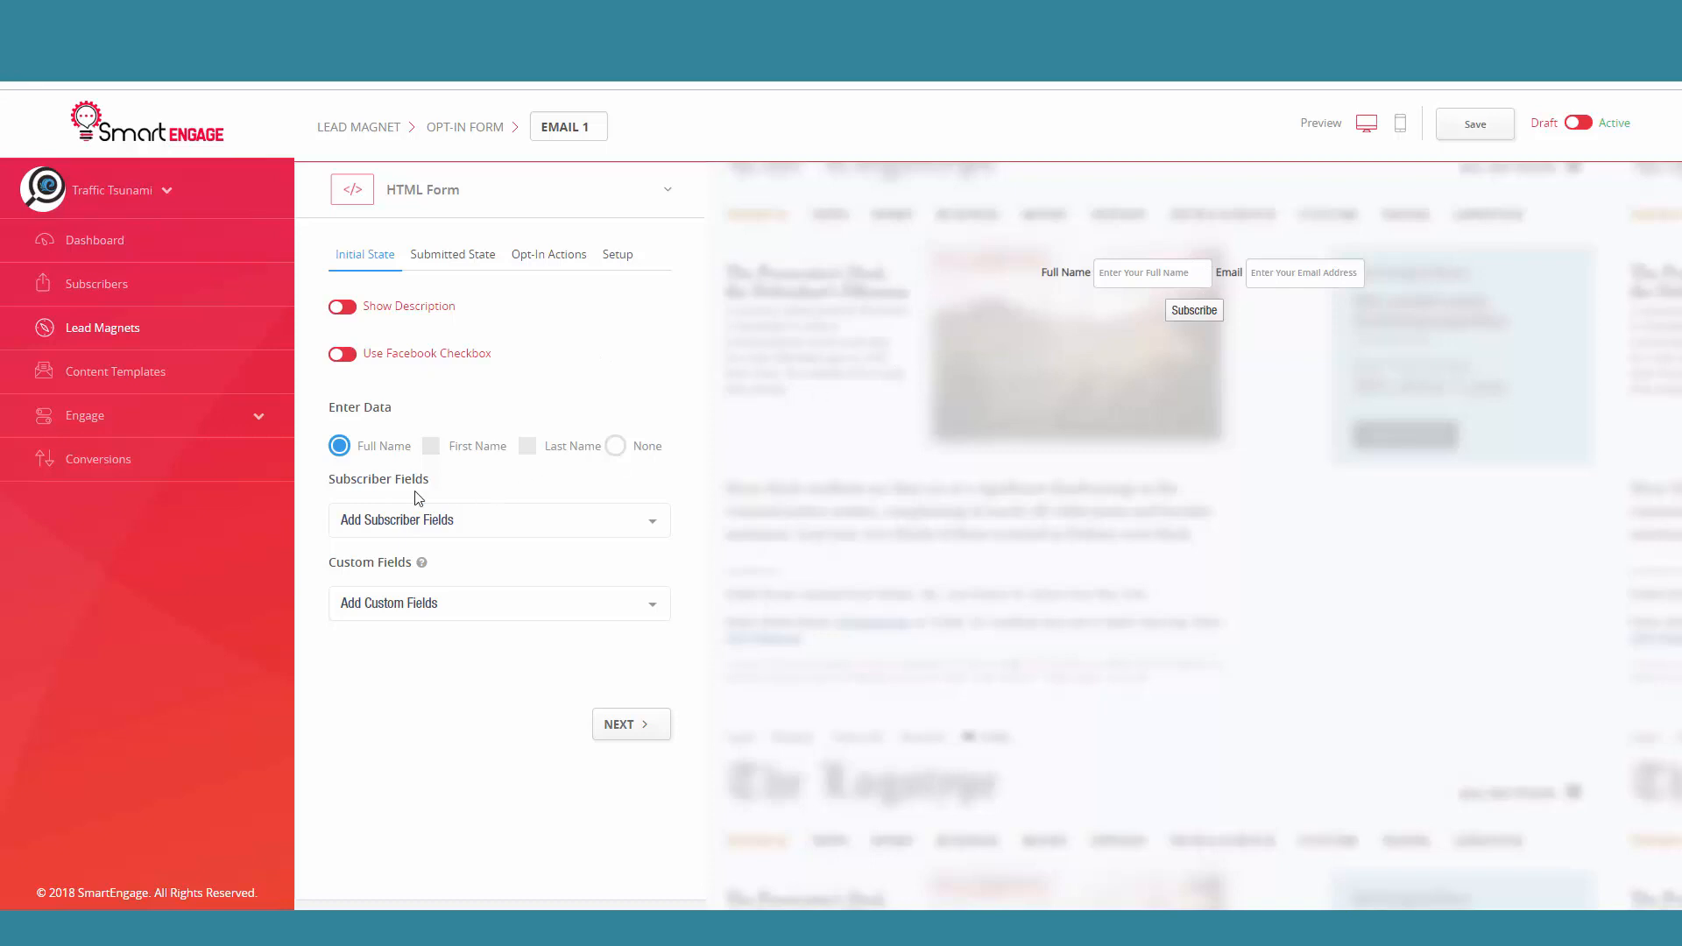
Step: Try the First Name, Last Name and None data options on the HTML form, and switch back to Full Name
click(430, 446)
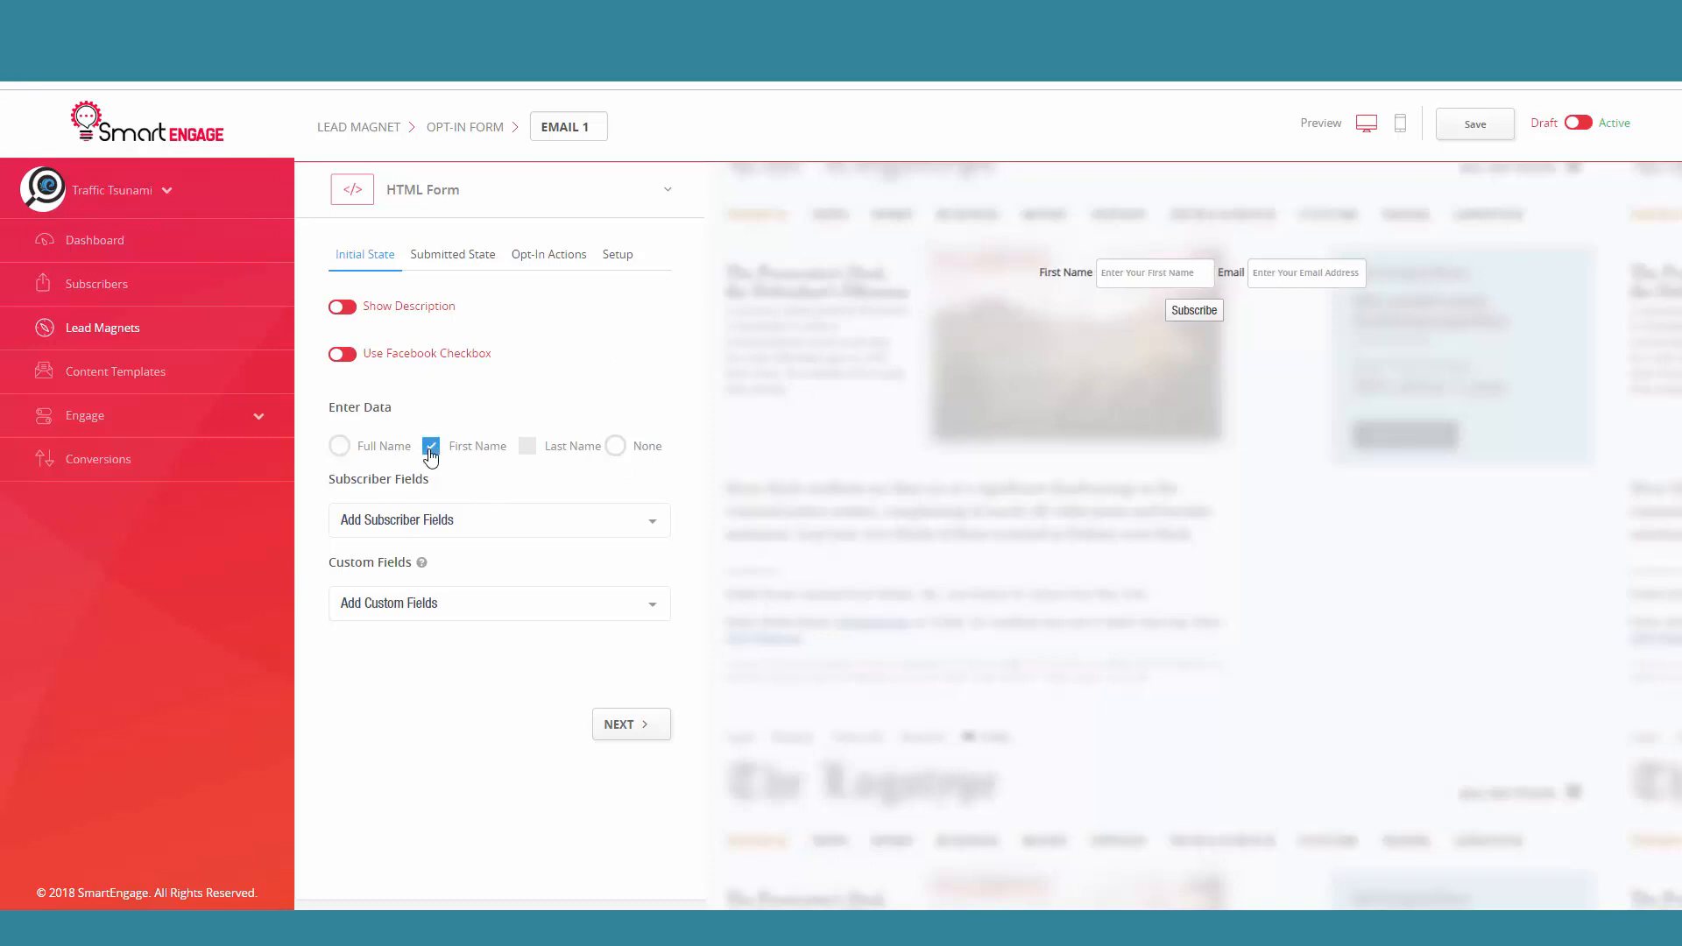
click(527, 449)
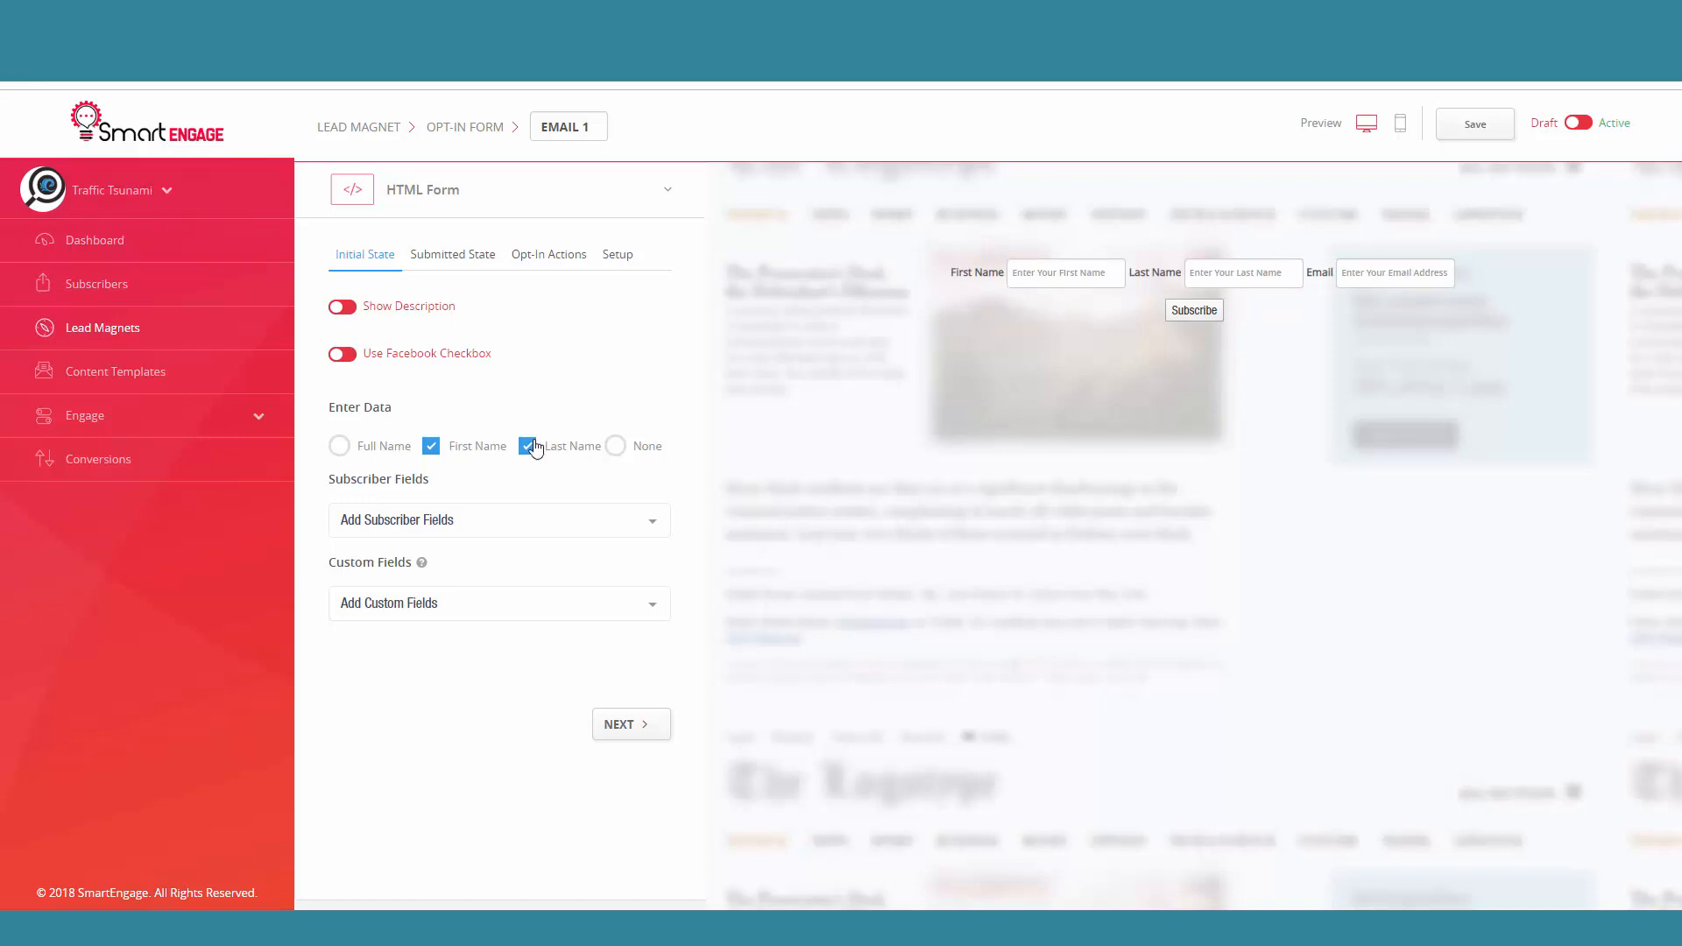
click(617, 446)
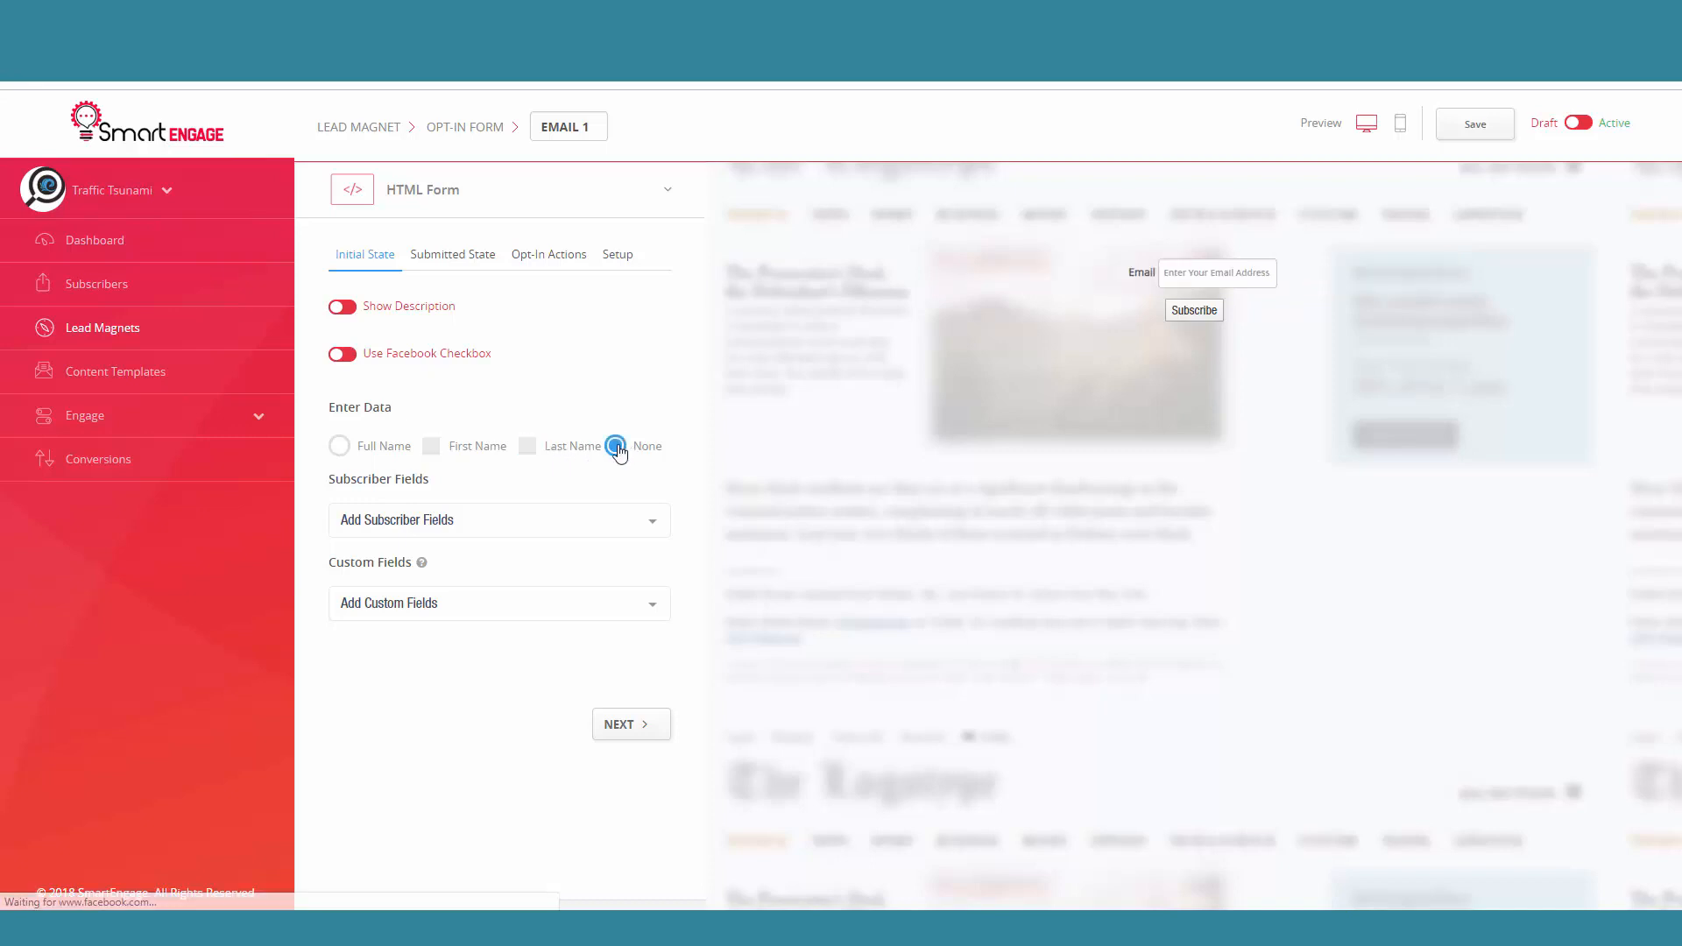
click(341, 447)
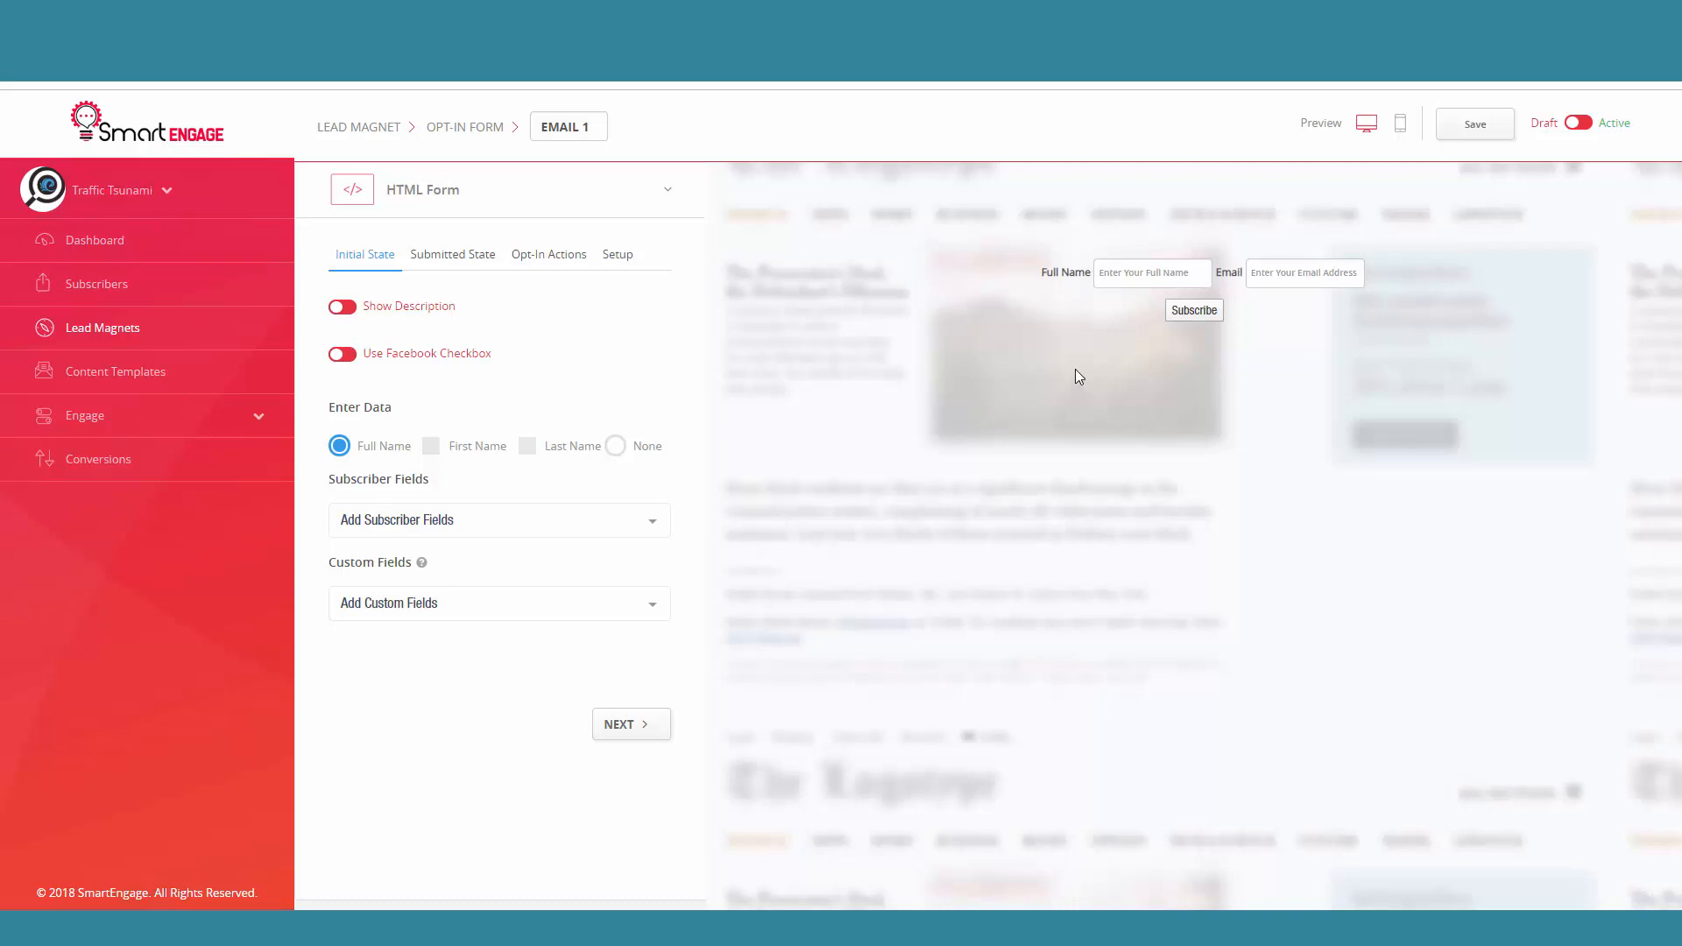
Step: Add the phone subscriber field to the HTML form
click(562, 523)
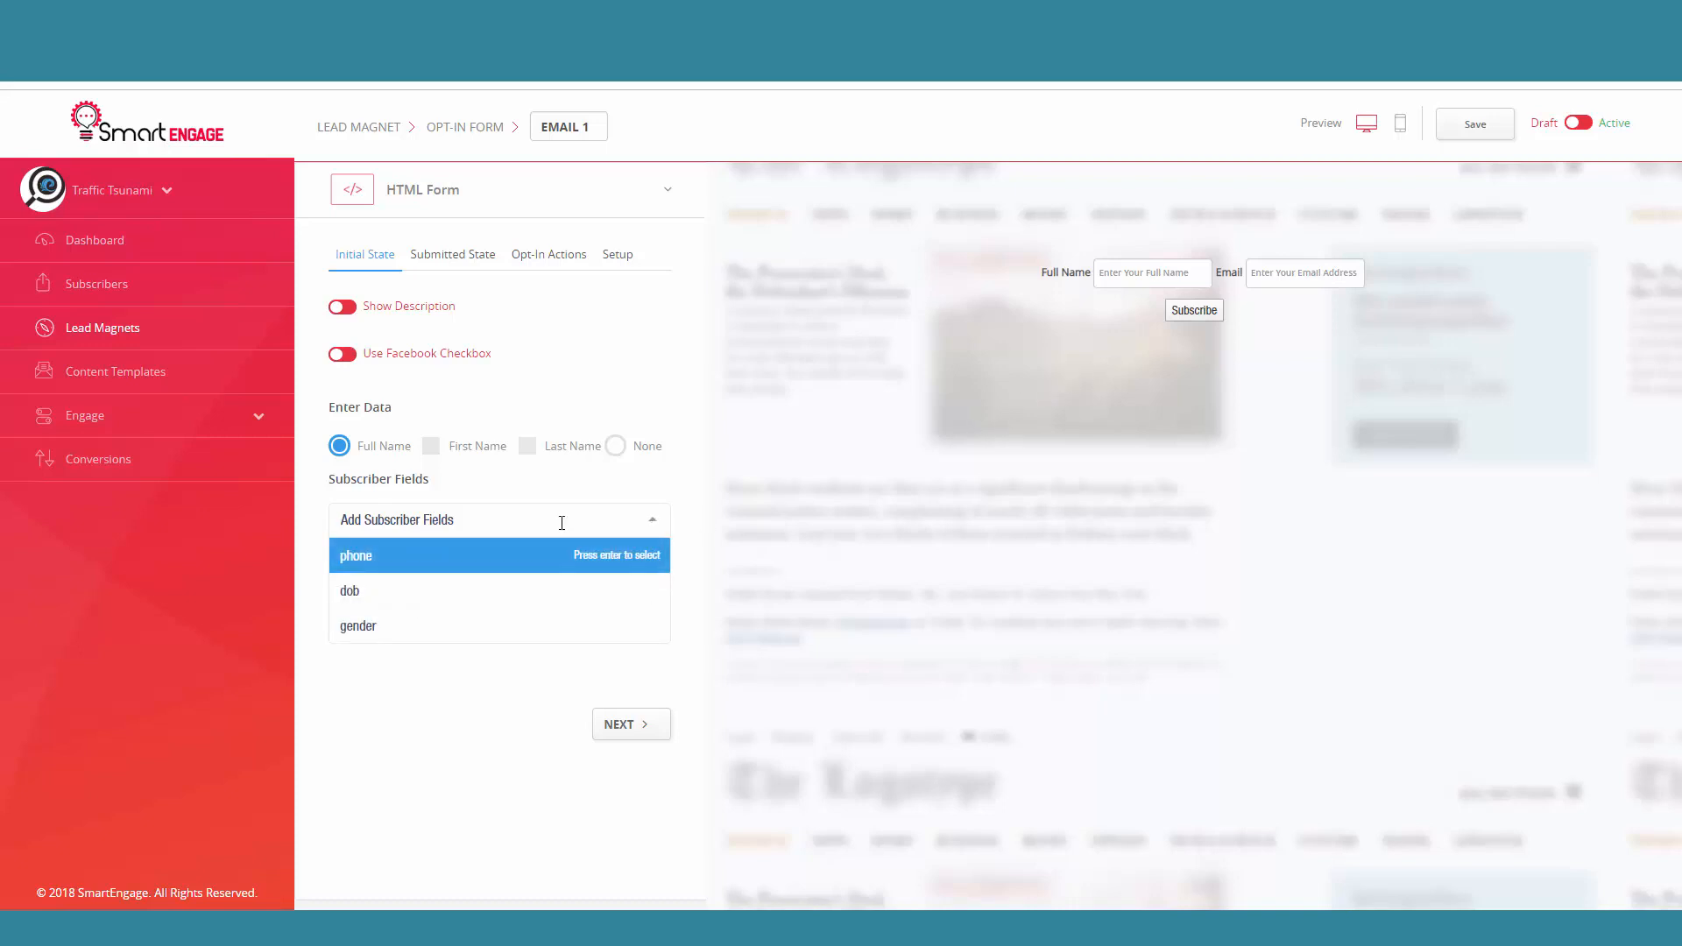
click(401, 558)
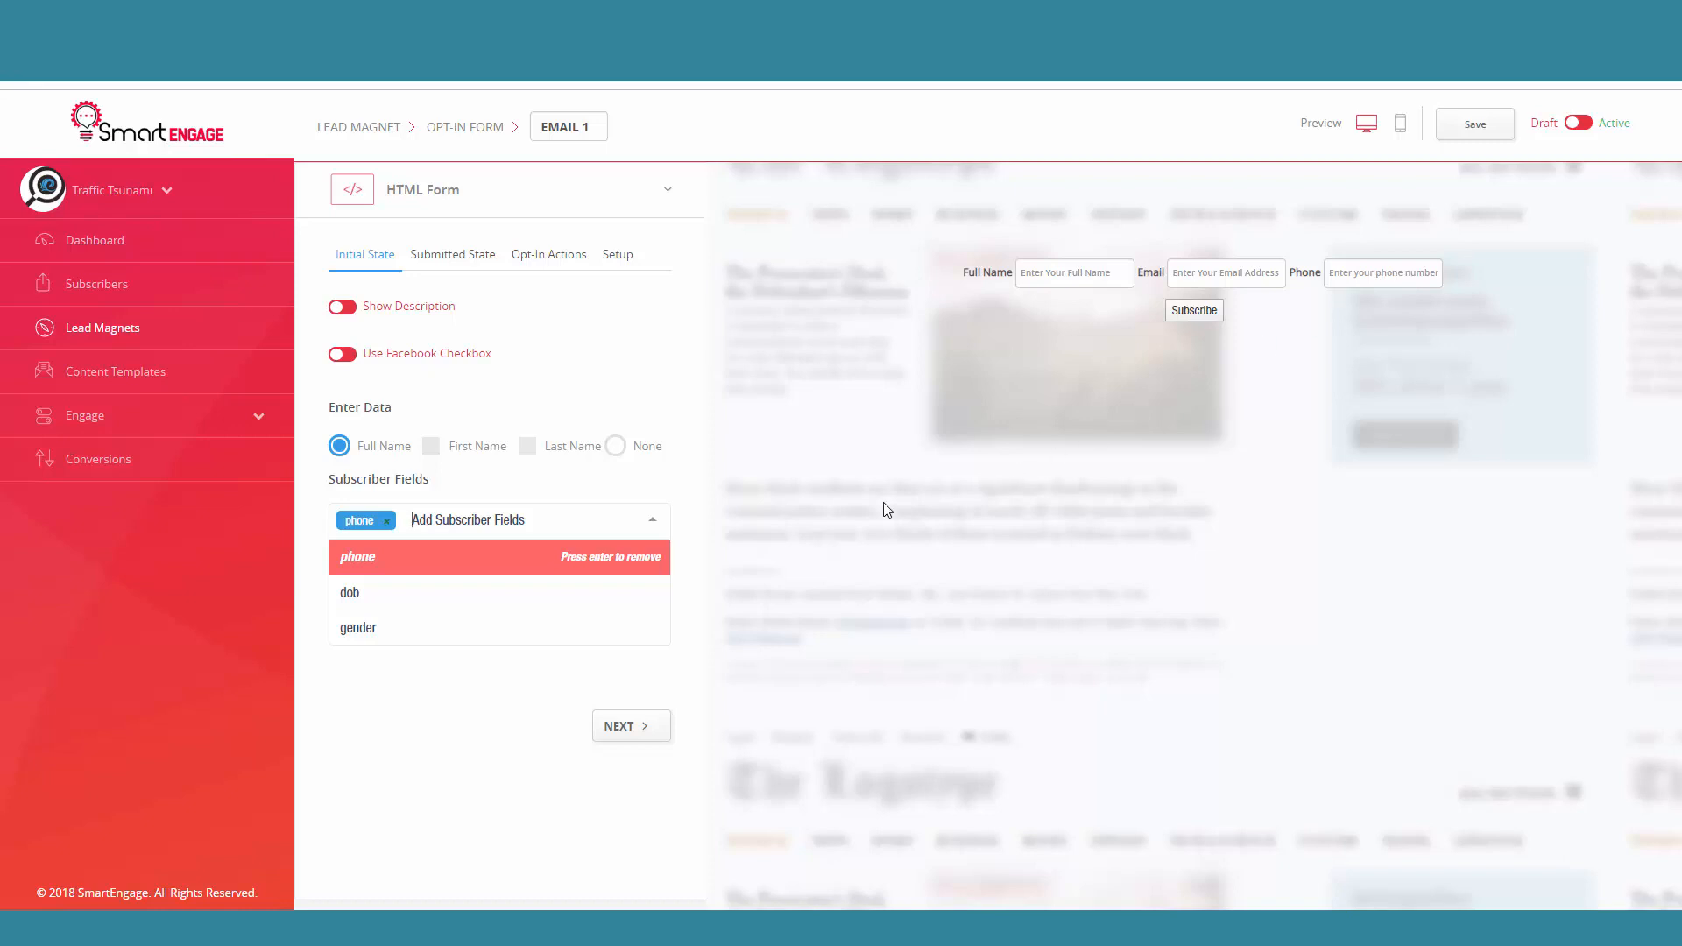
Step: Remove the phone subscriber field from the HTML form and check which custom fields are available
click(627, 560)
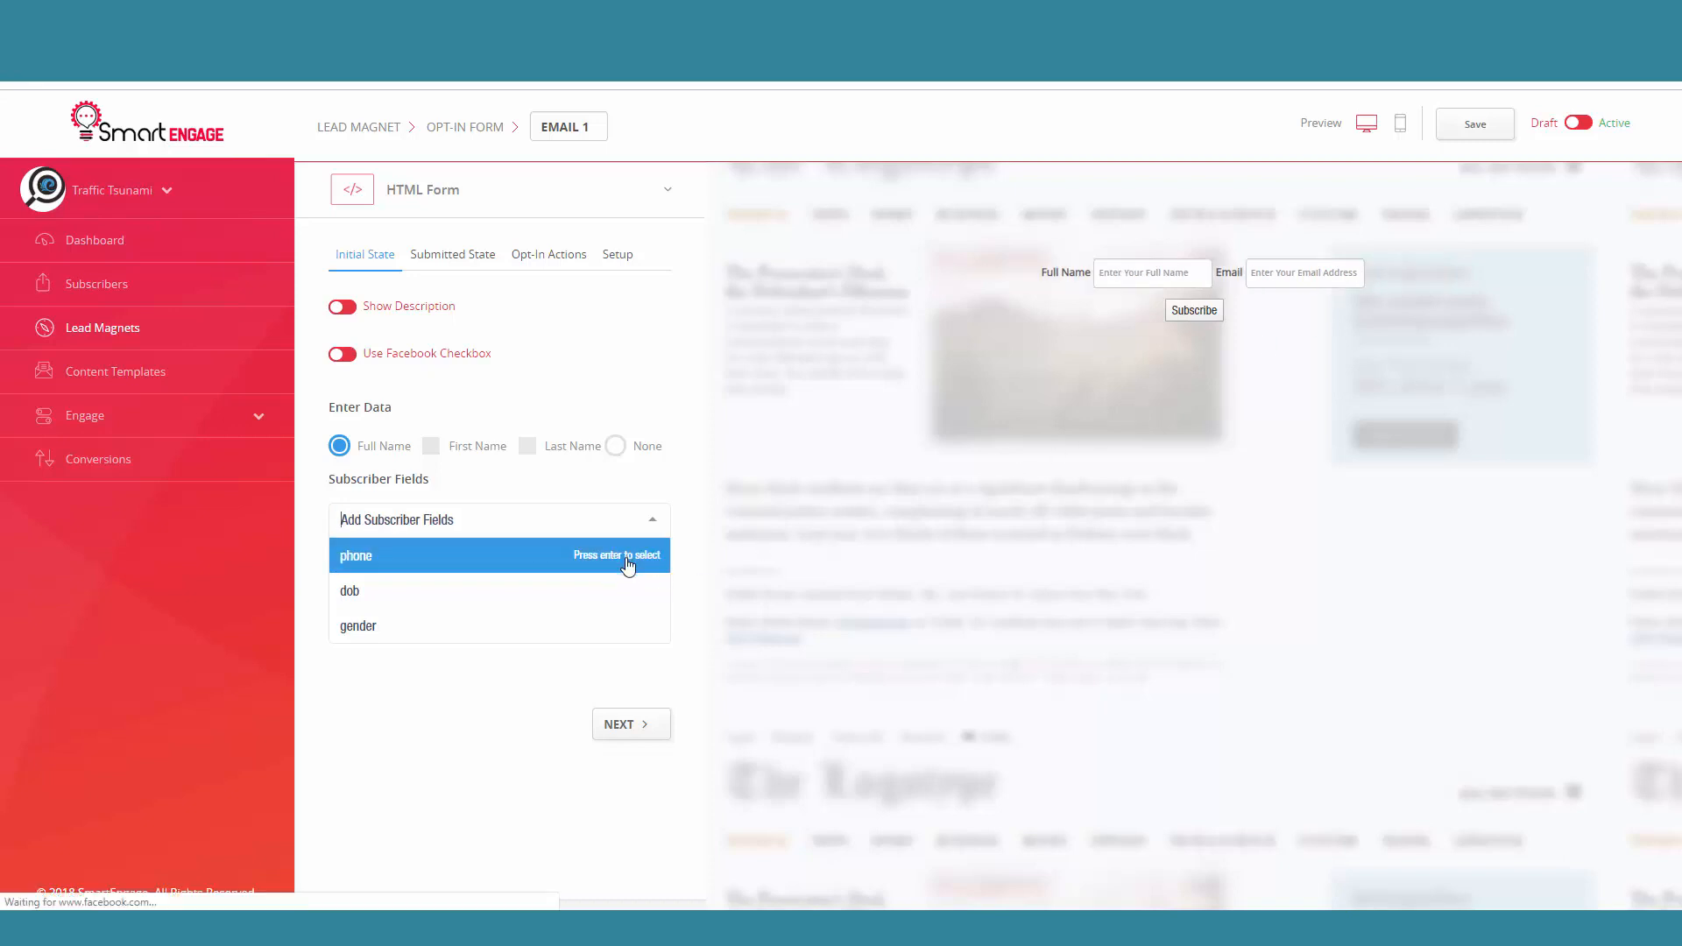
click(509, 720)
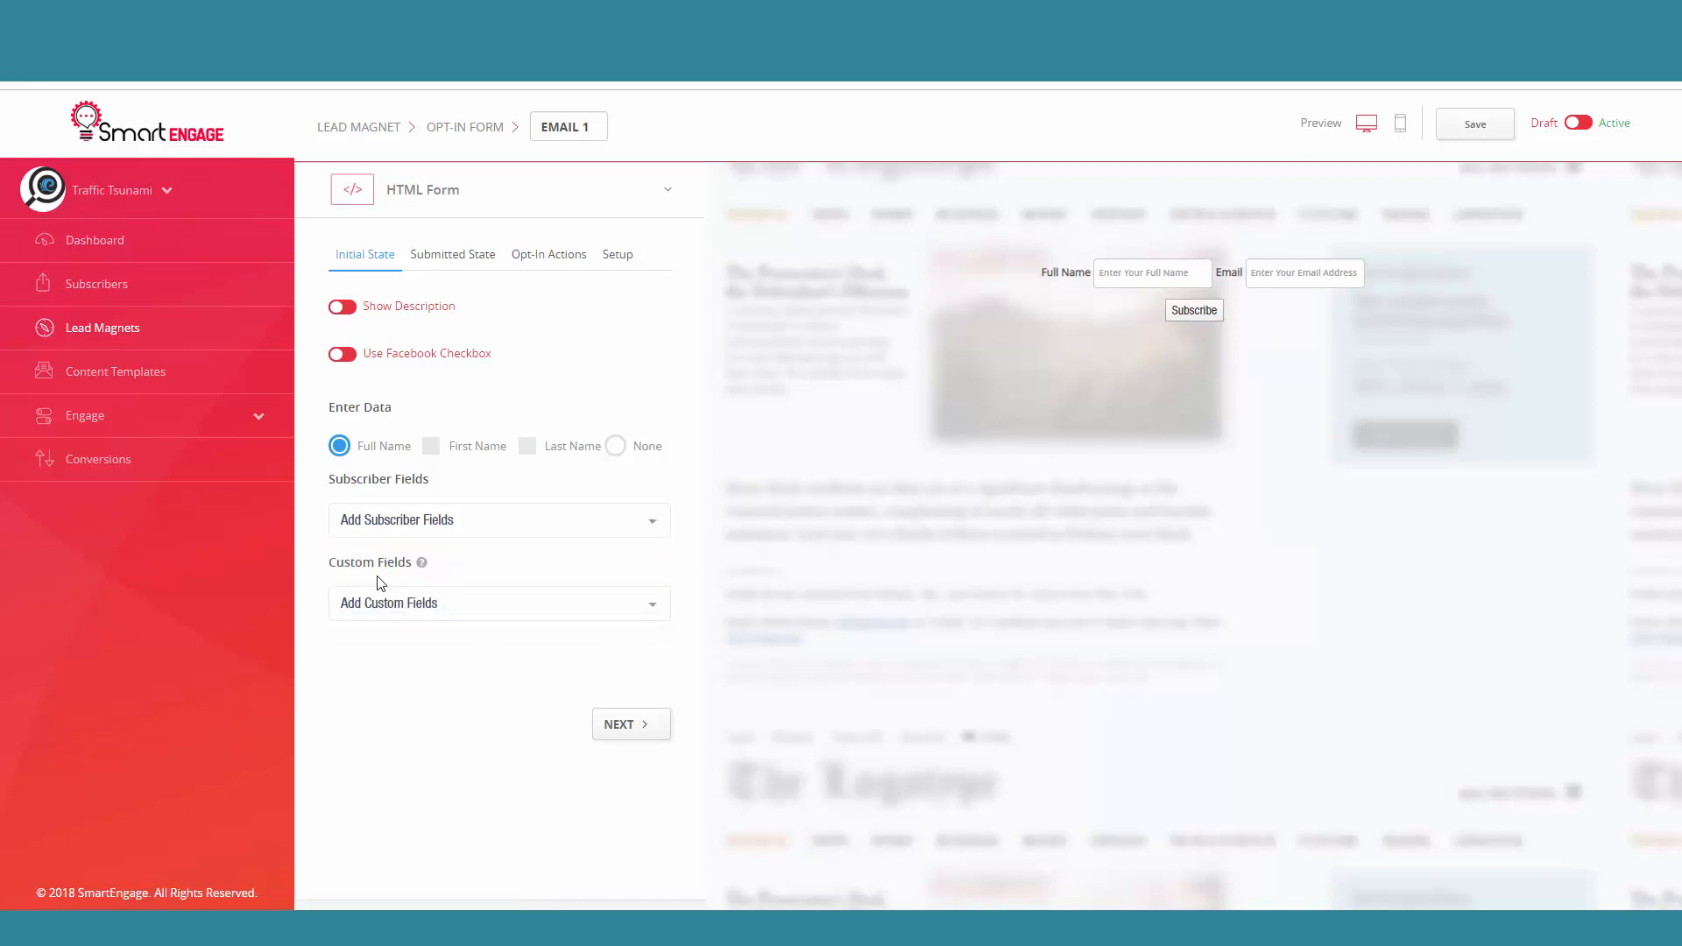
click(513, 614)
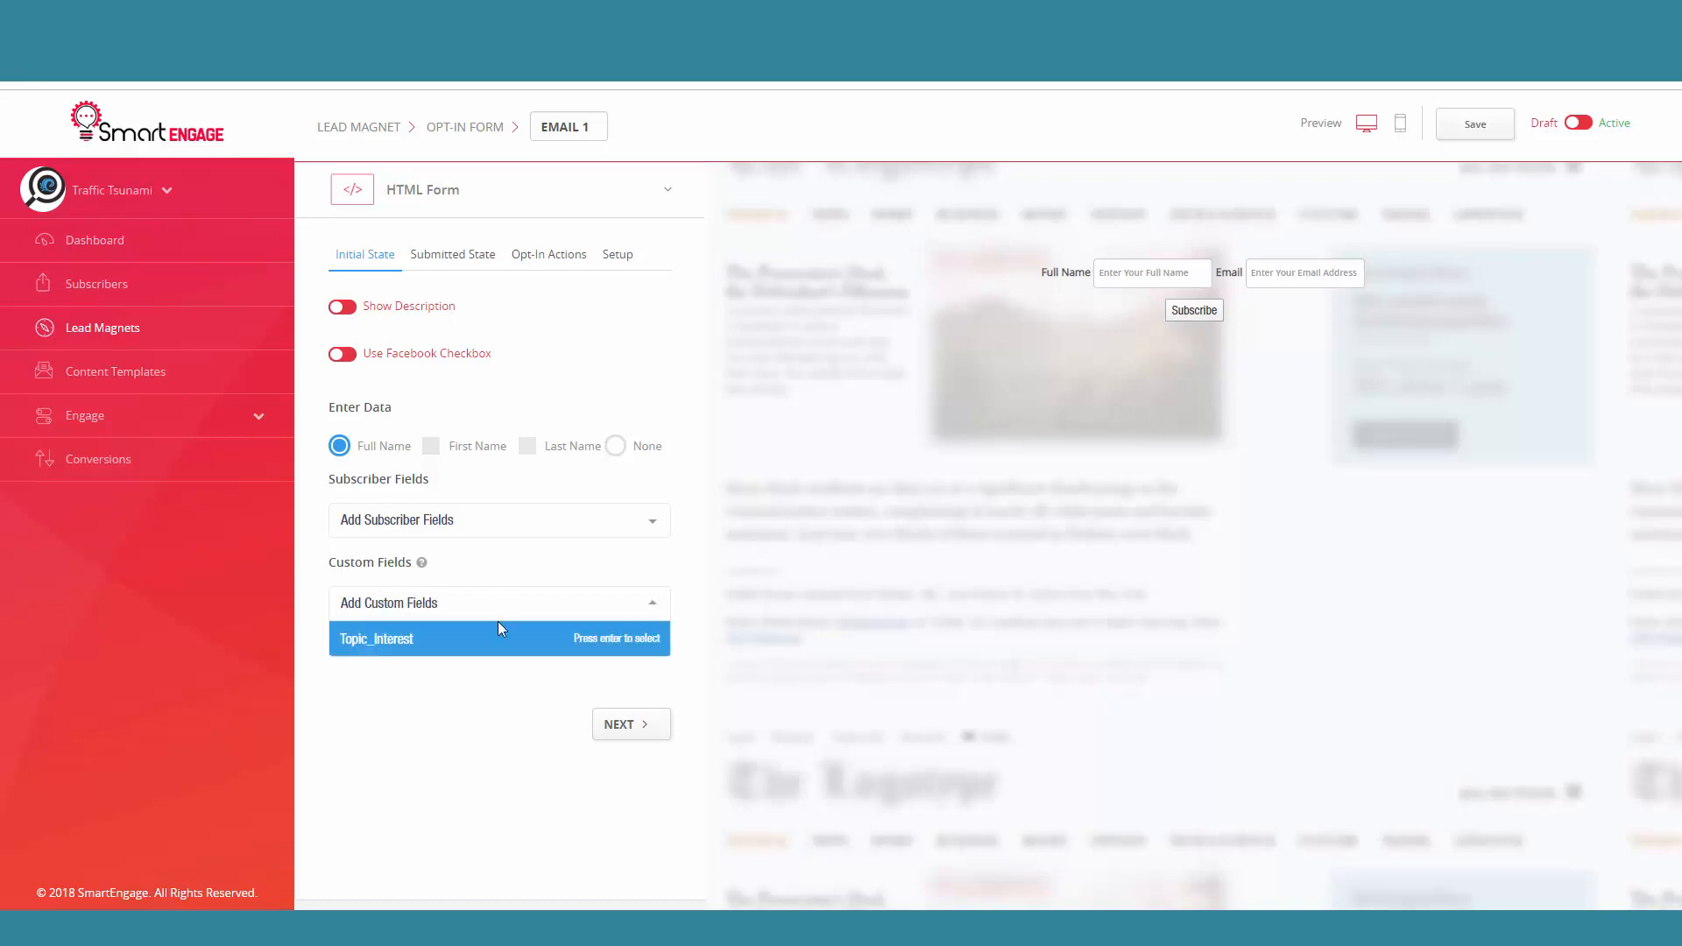
click(438, 706)
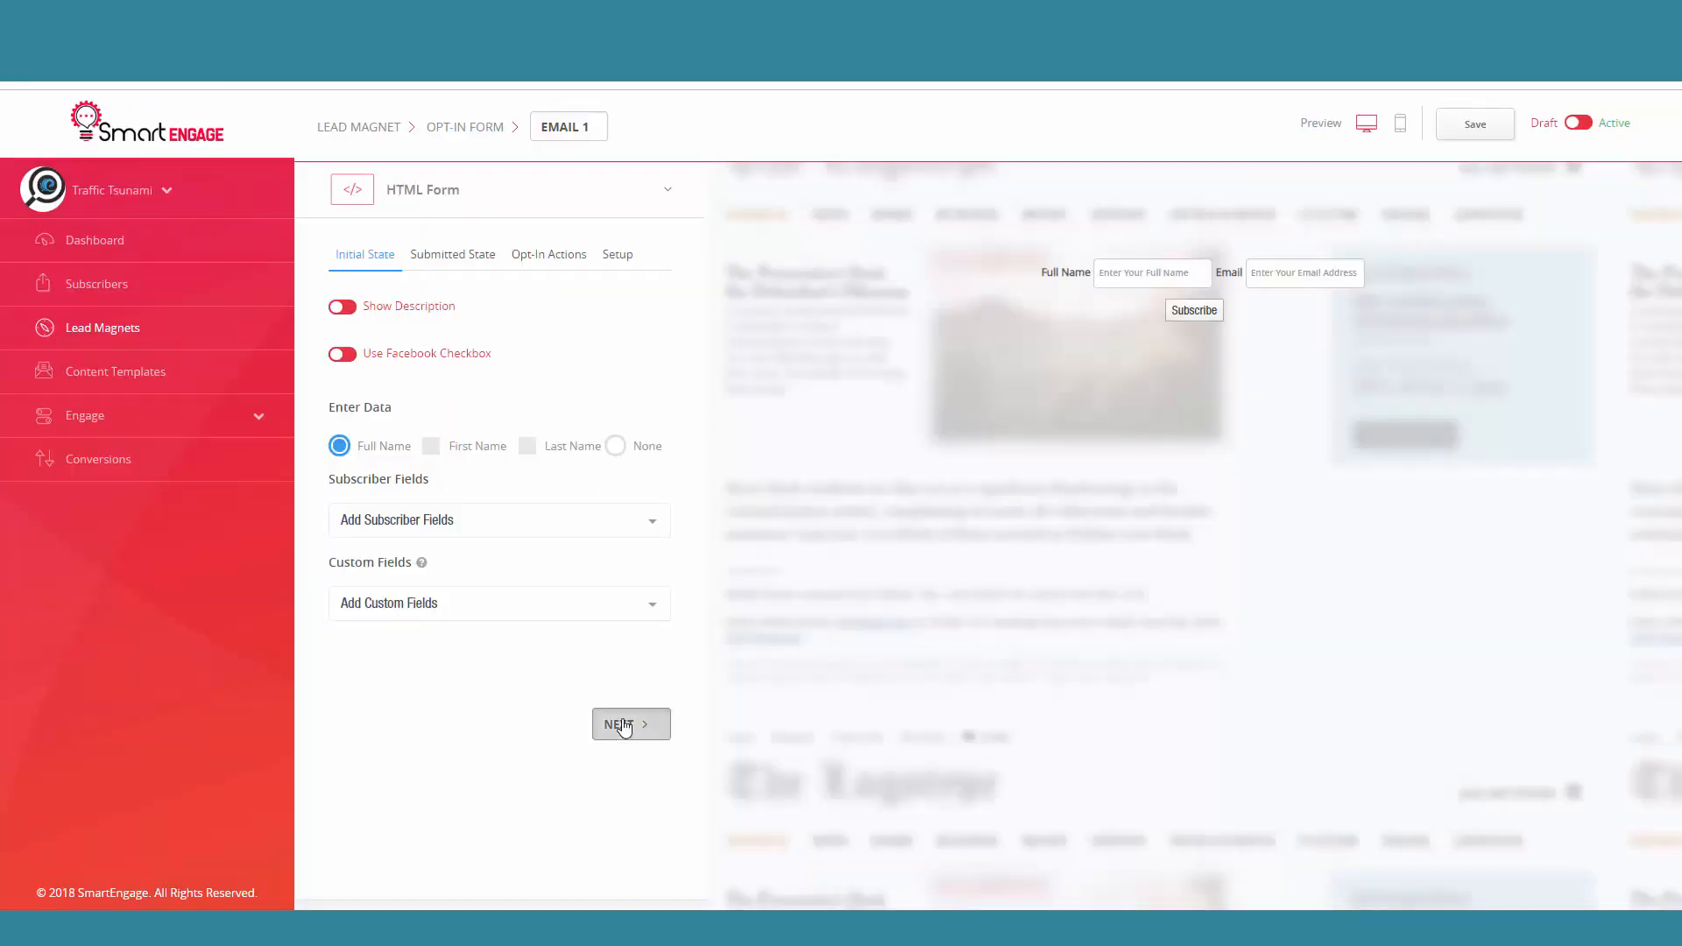
click(628, 722)
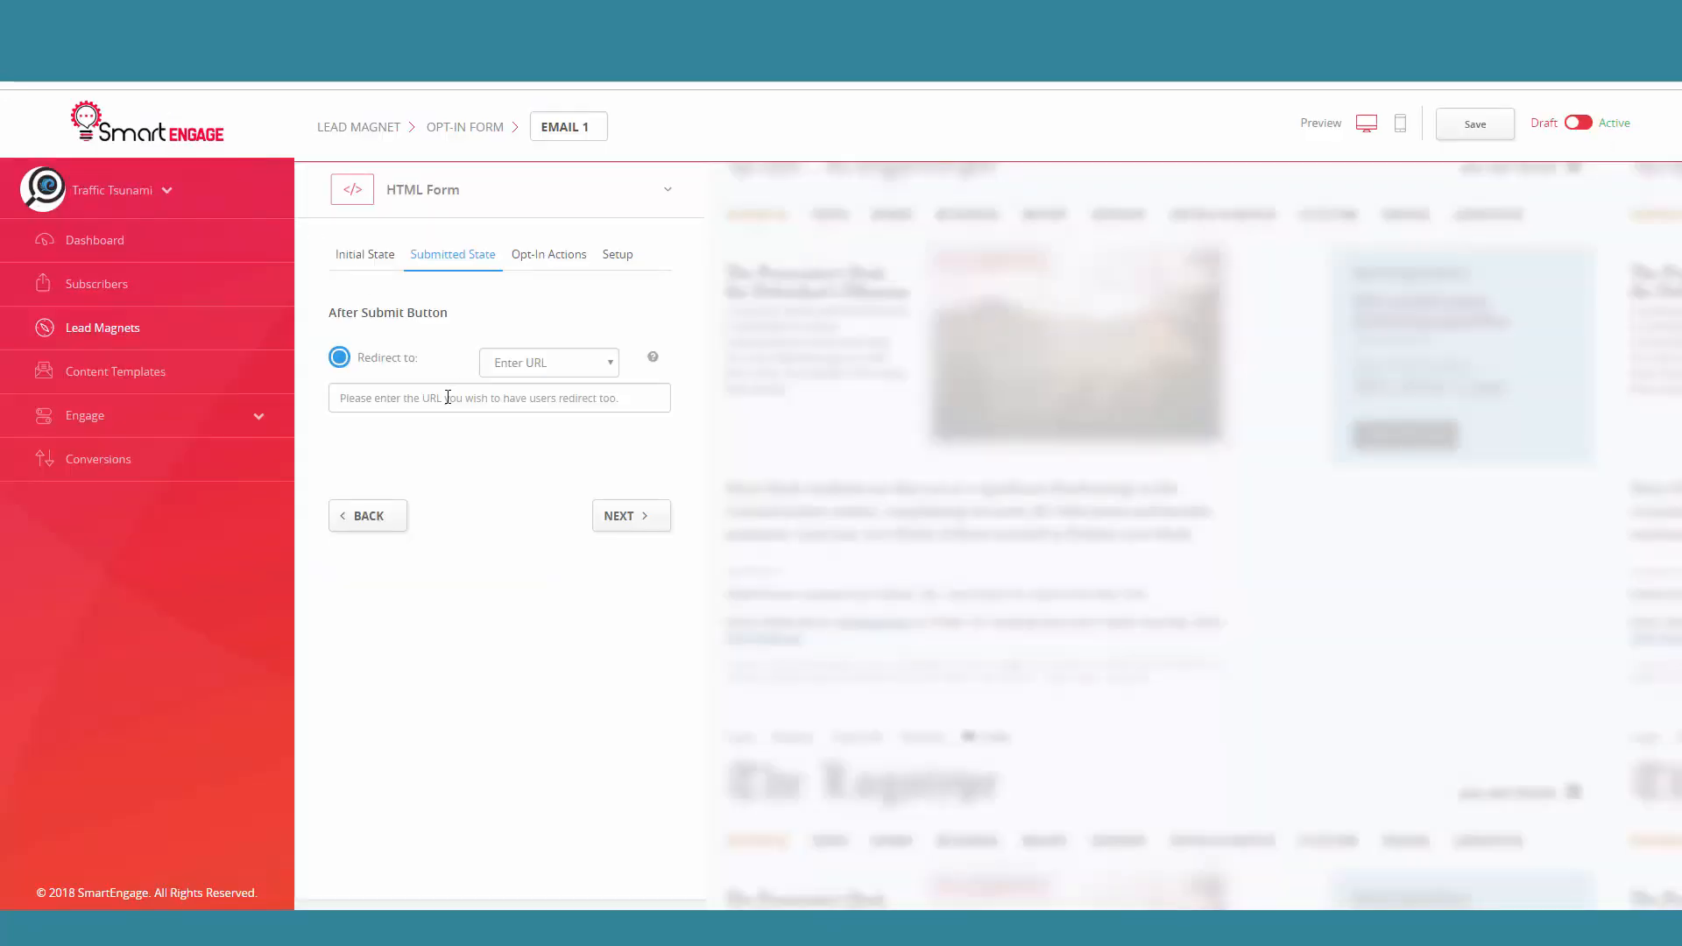
click(520, 394)
text(https)
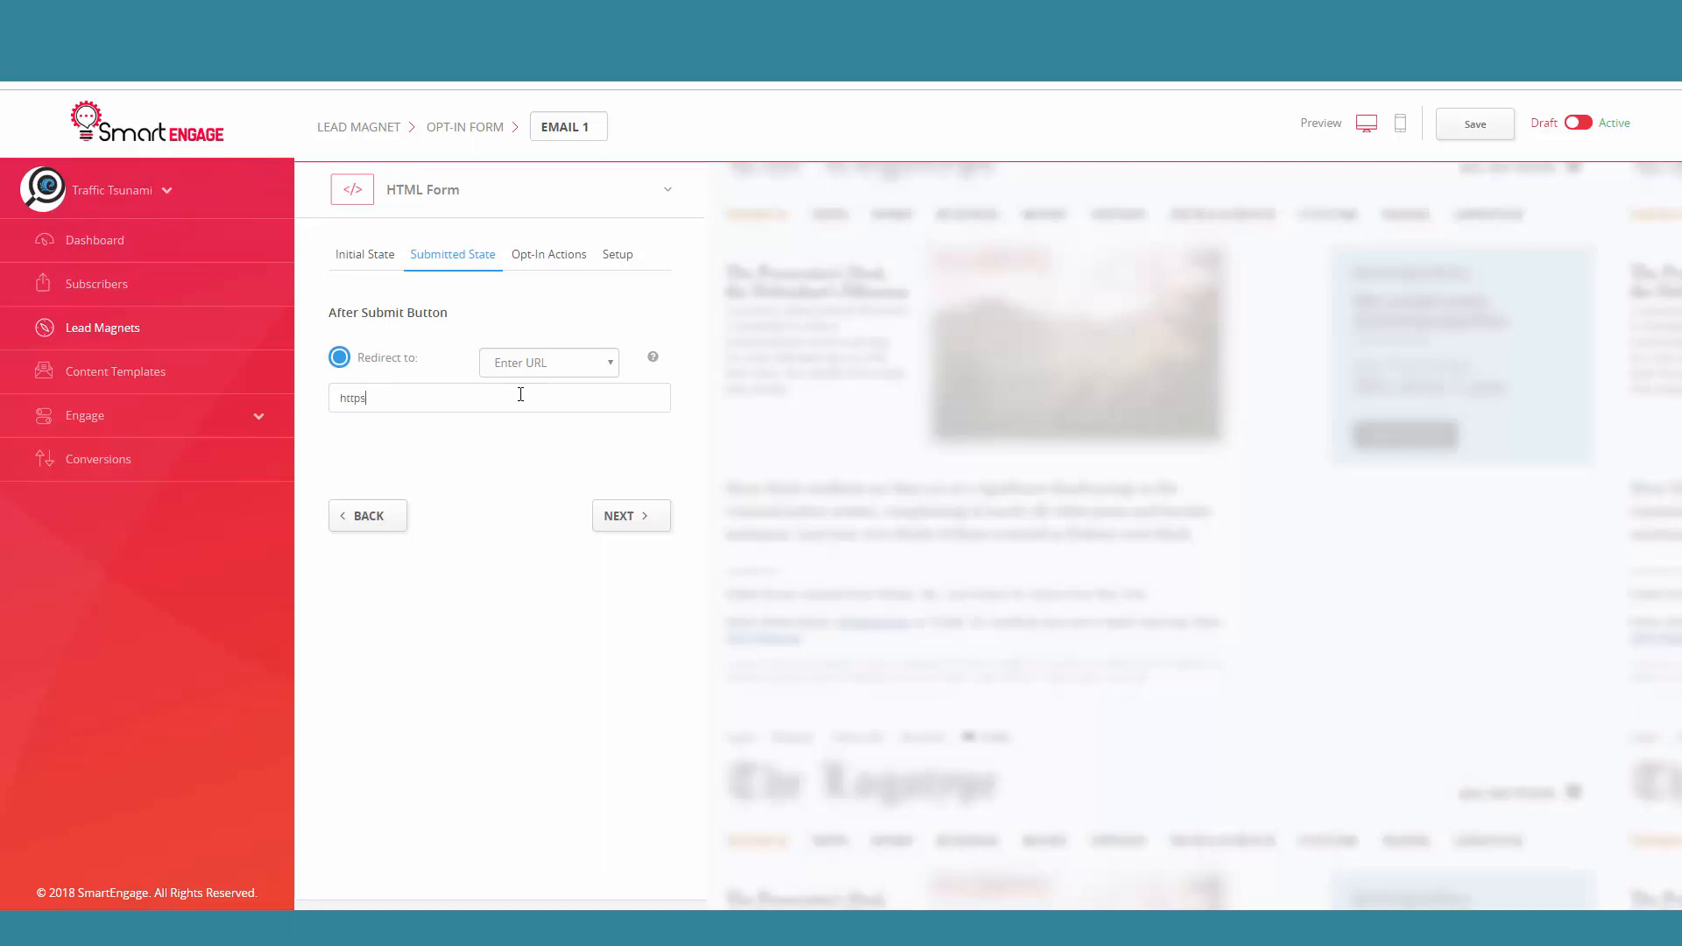
text(://traffictsunami.com)
click(618, 515)
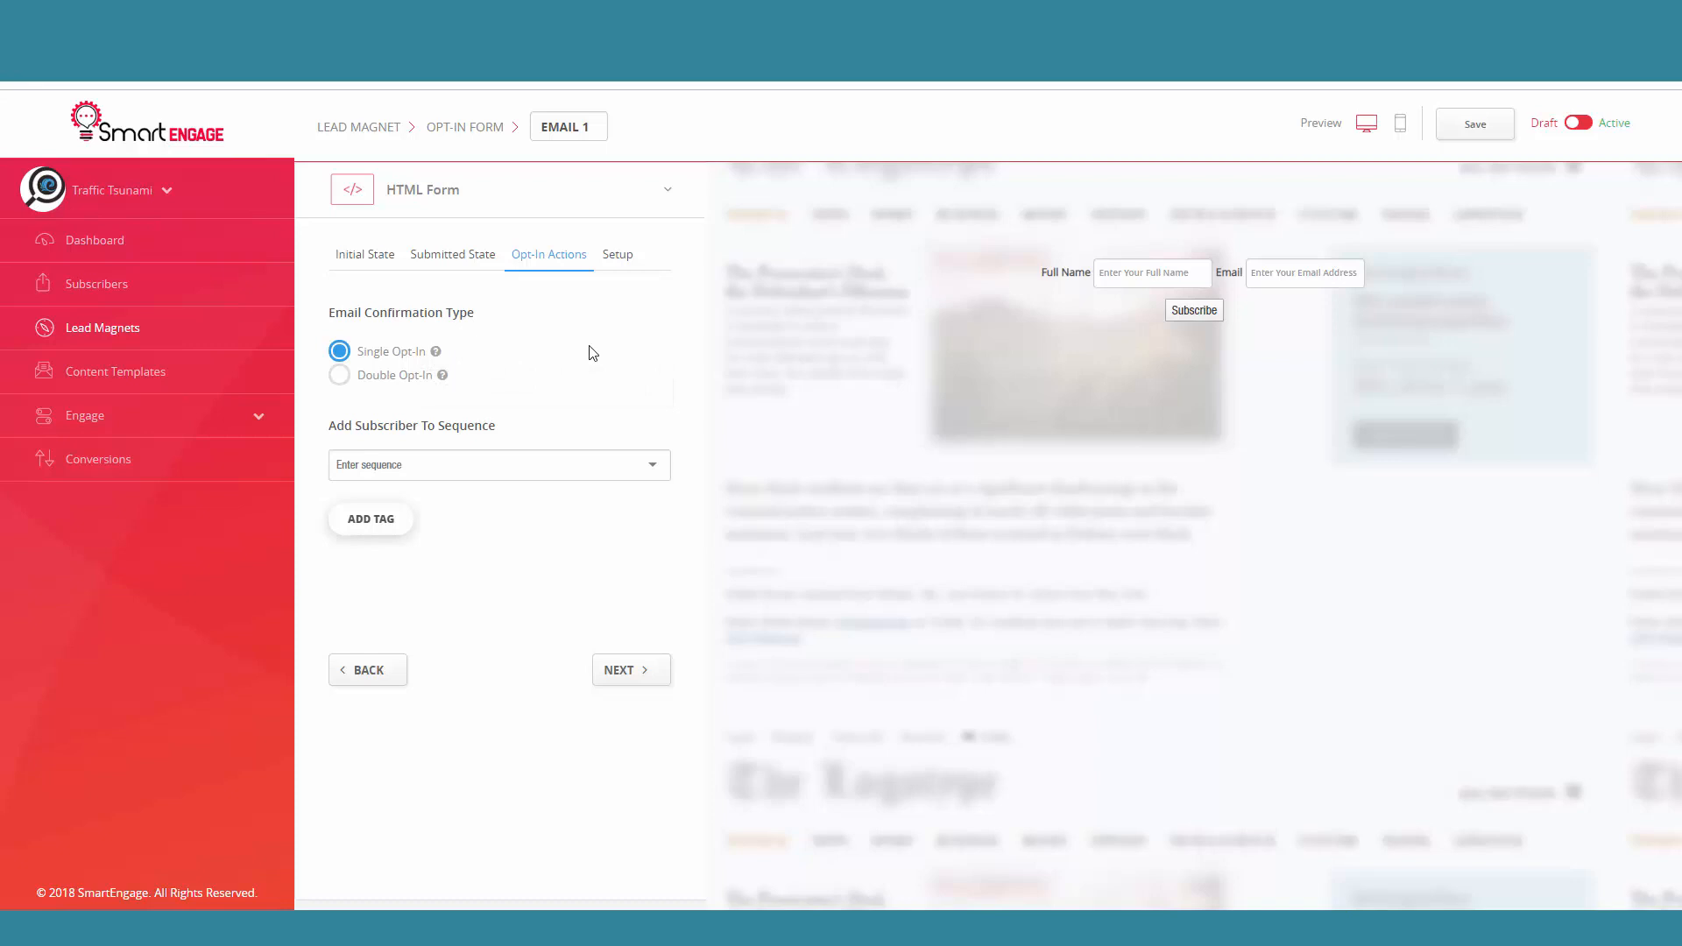
Step: Set the email confirmation type to Double Opt-In and check the subscriber sequence choices without selecting one
click(338, 377)
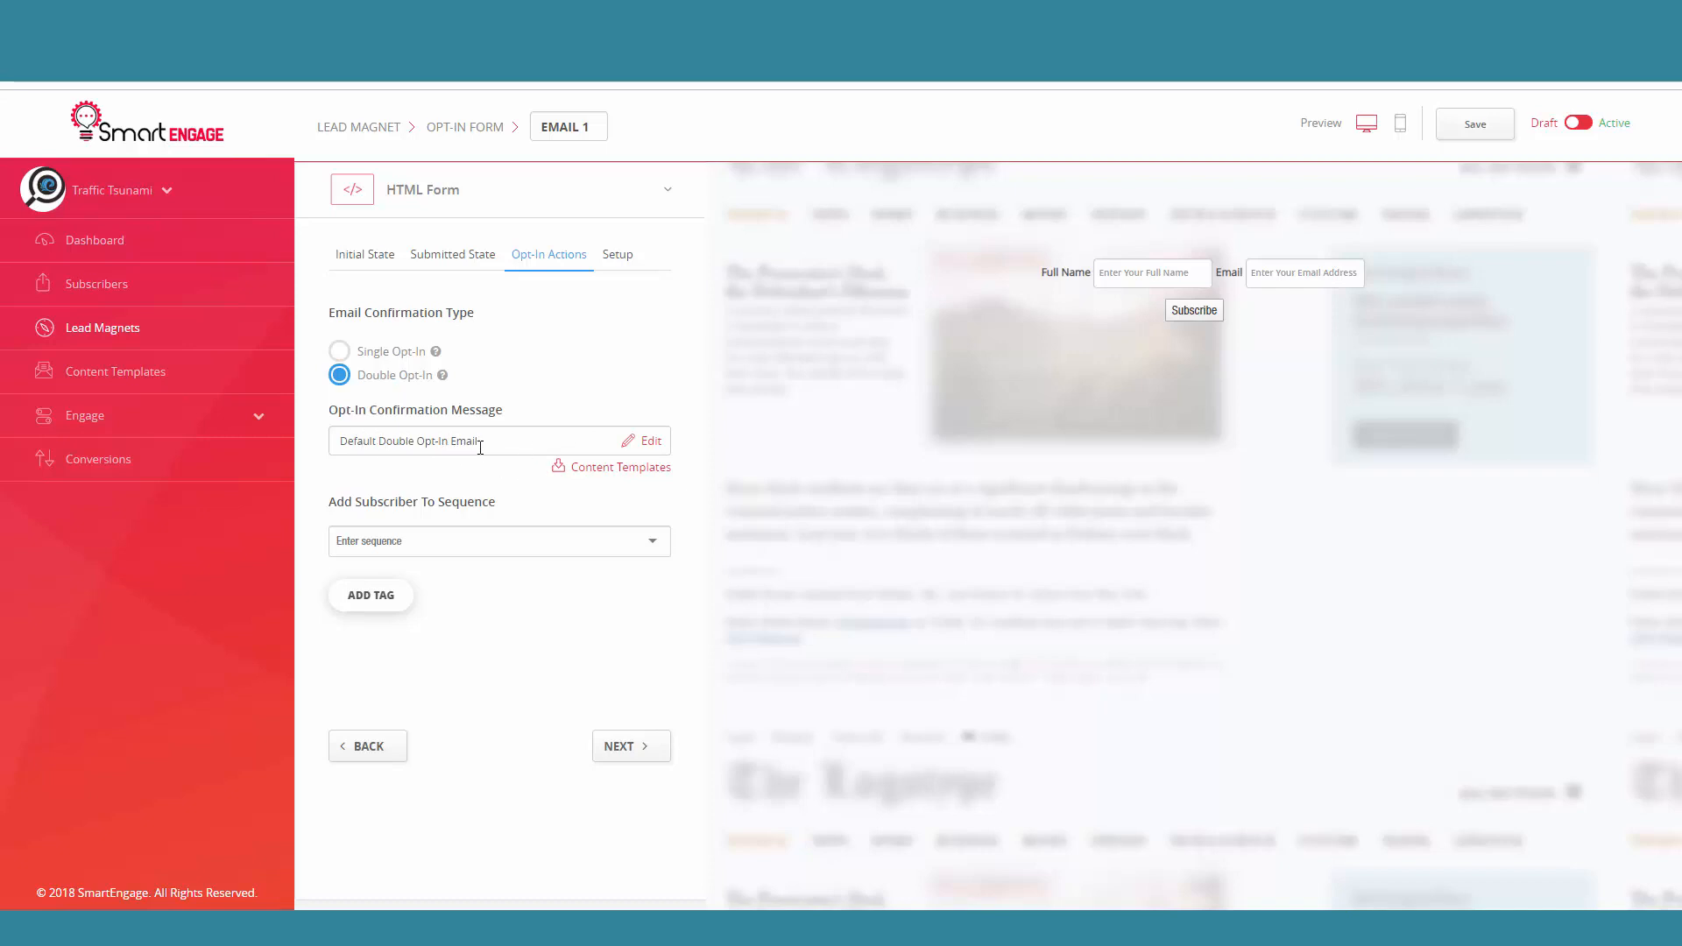
click(649, 442)
click(651, 546)
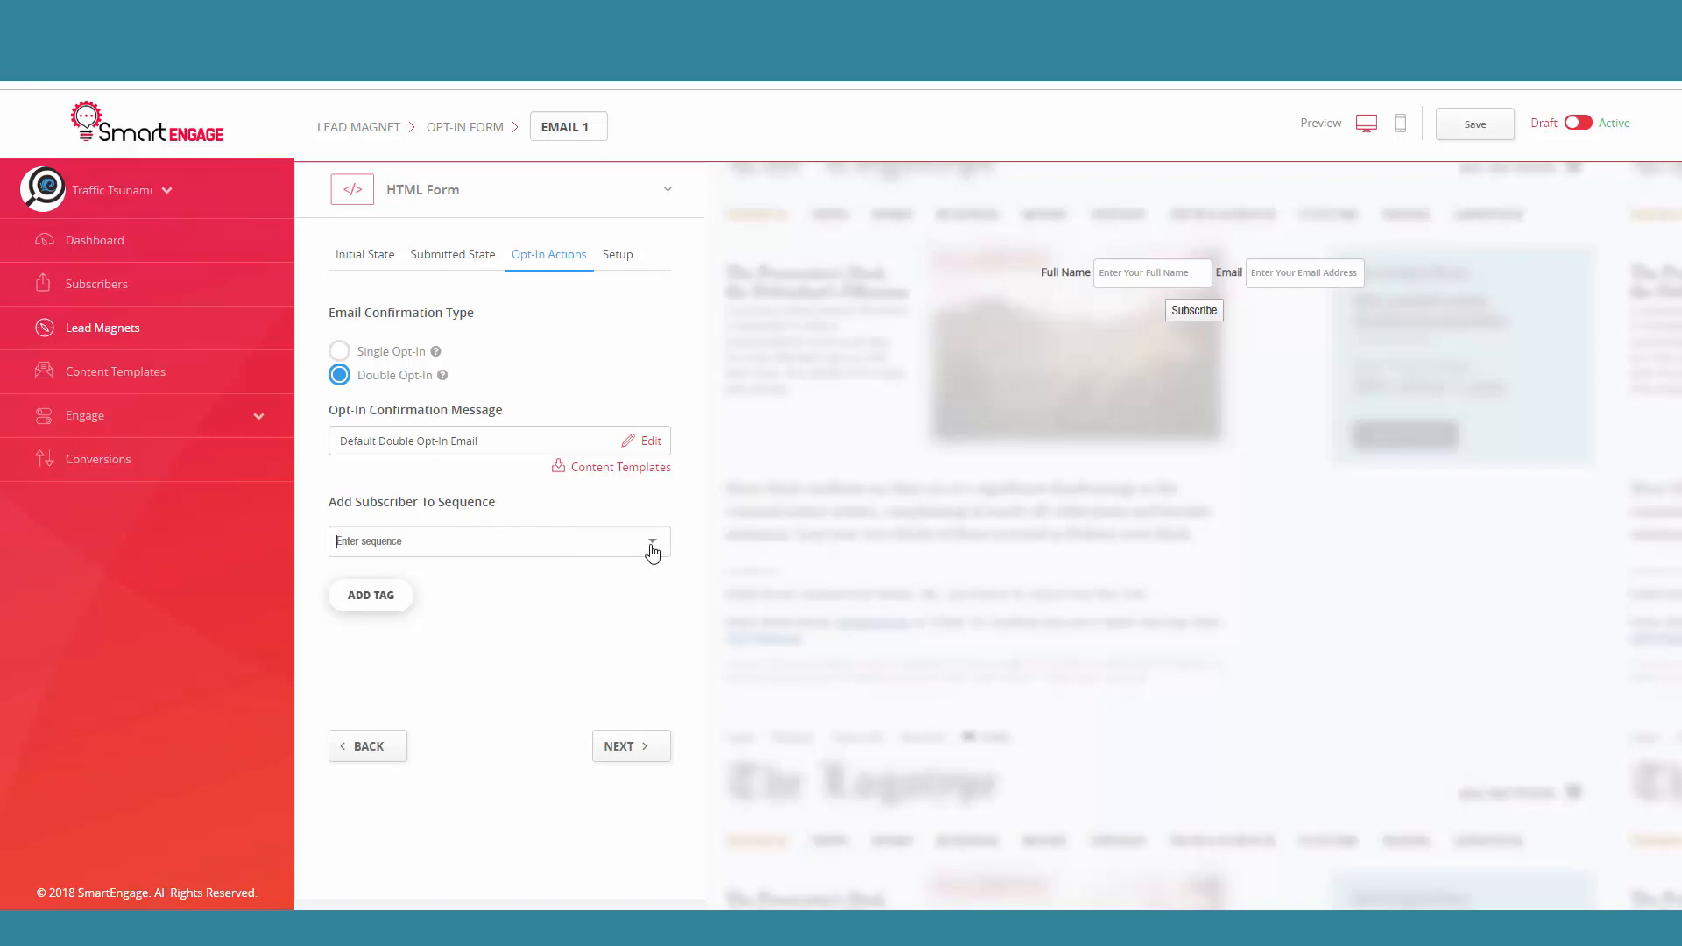
click(659, 516)
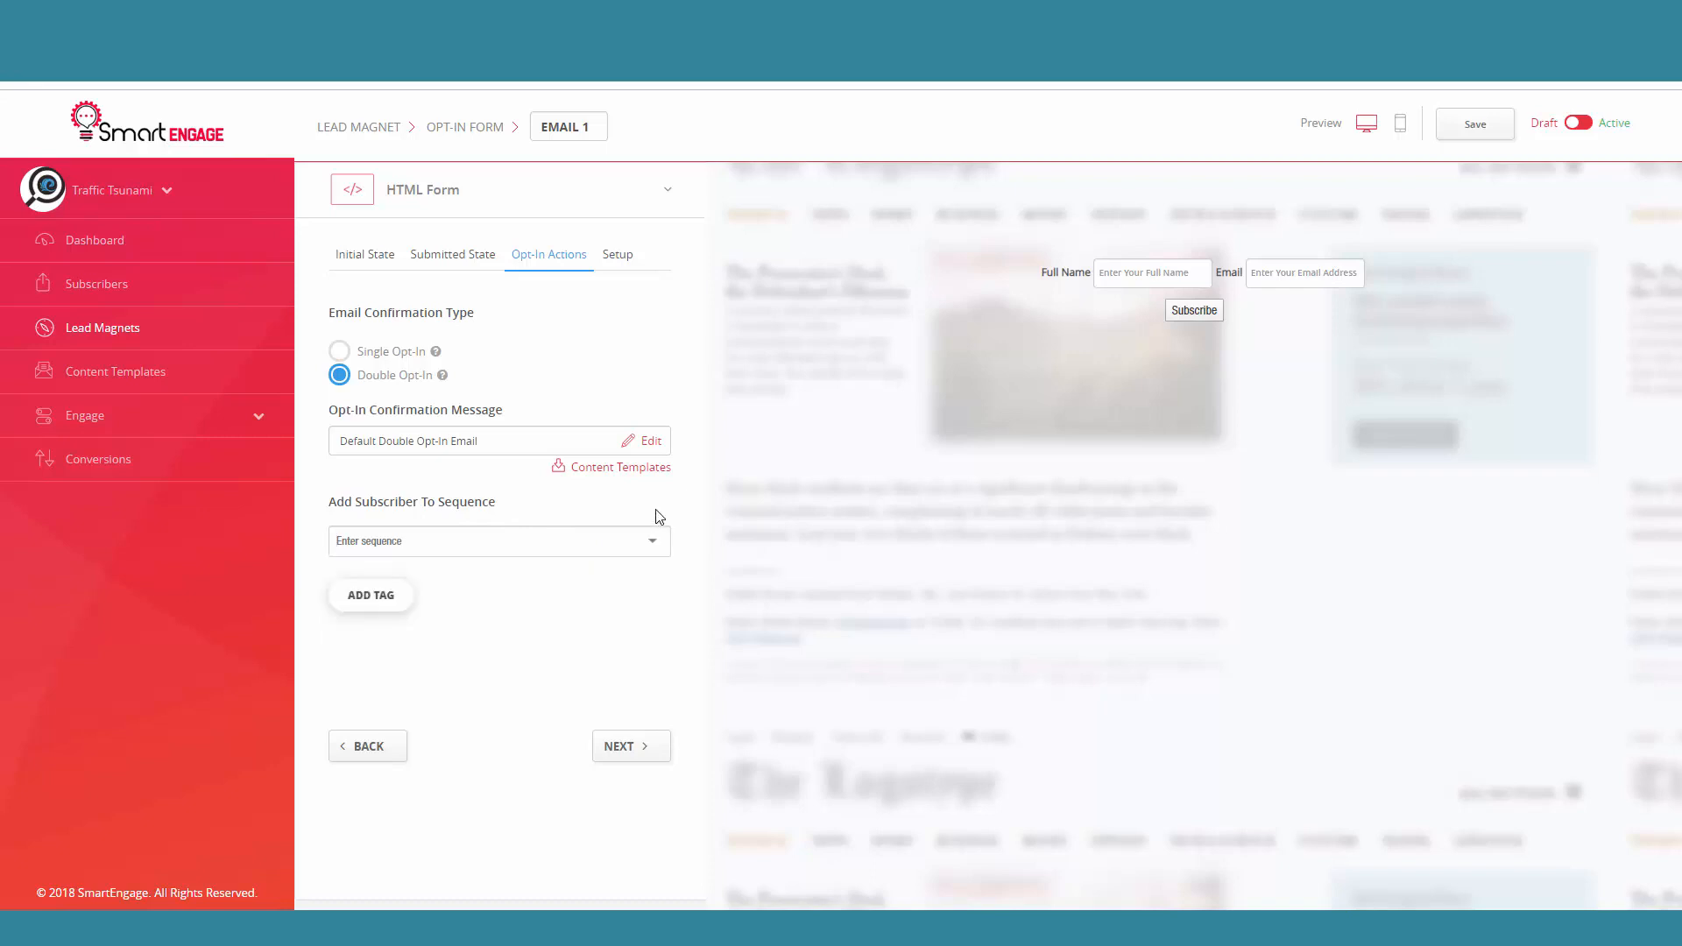
Step: Try entering newtag as a new tag, choose the existing thrive tag instead, and continue to the form's setup
click(372, 604)
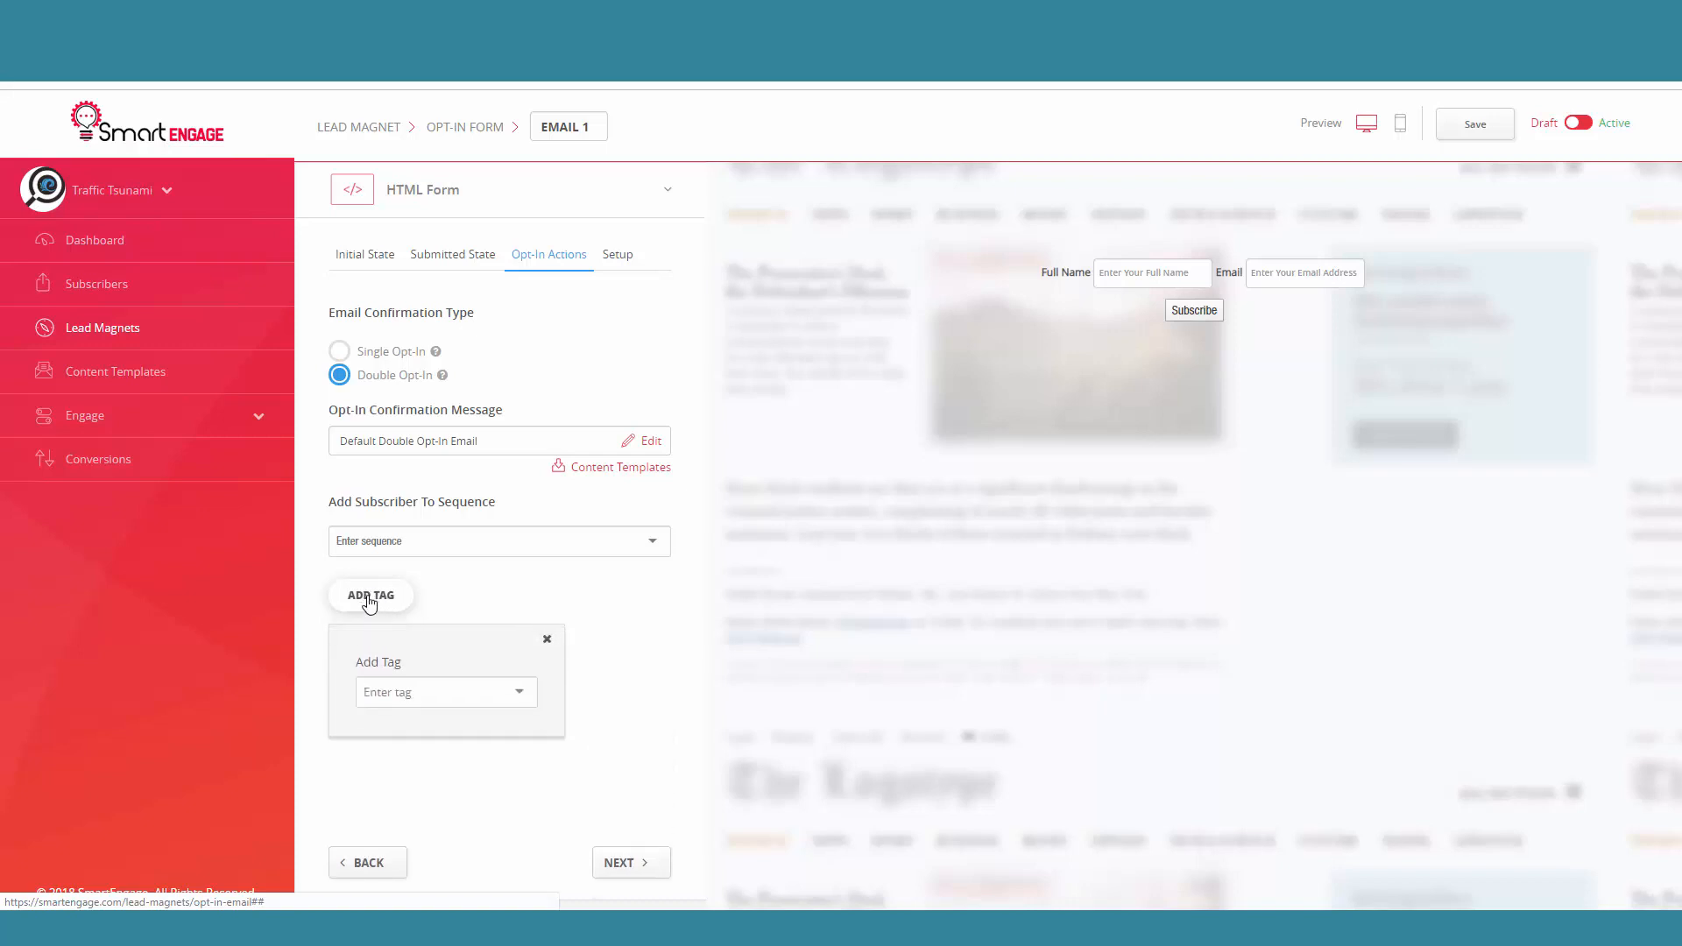
click(513, 698)
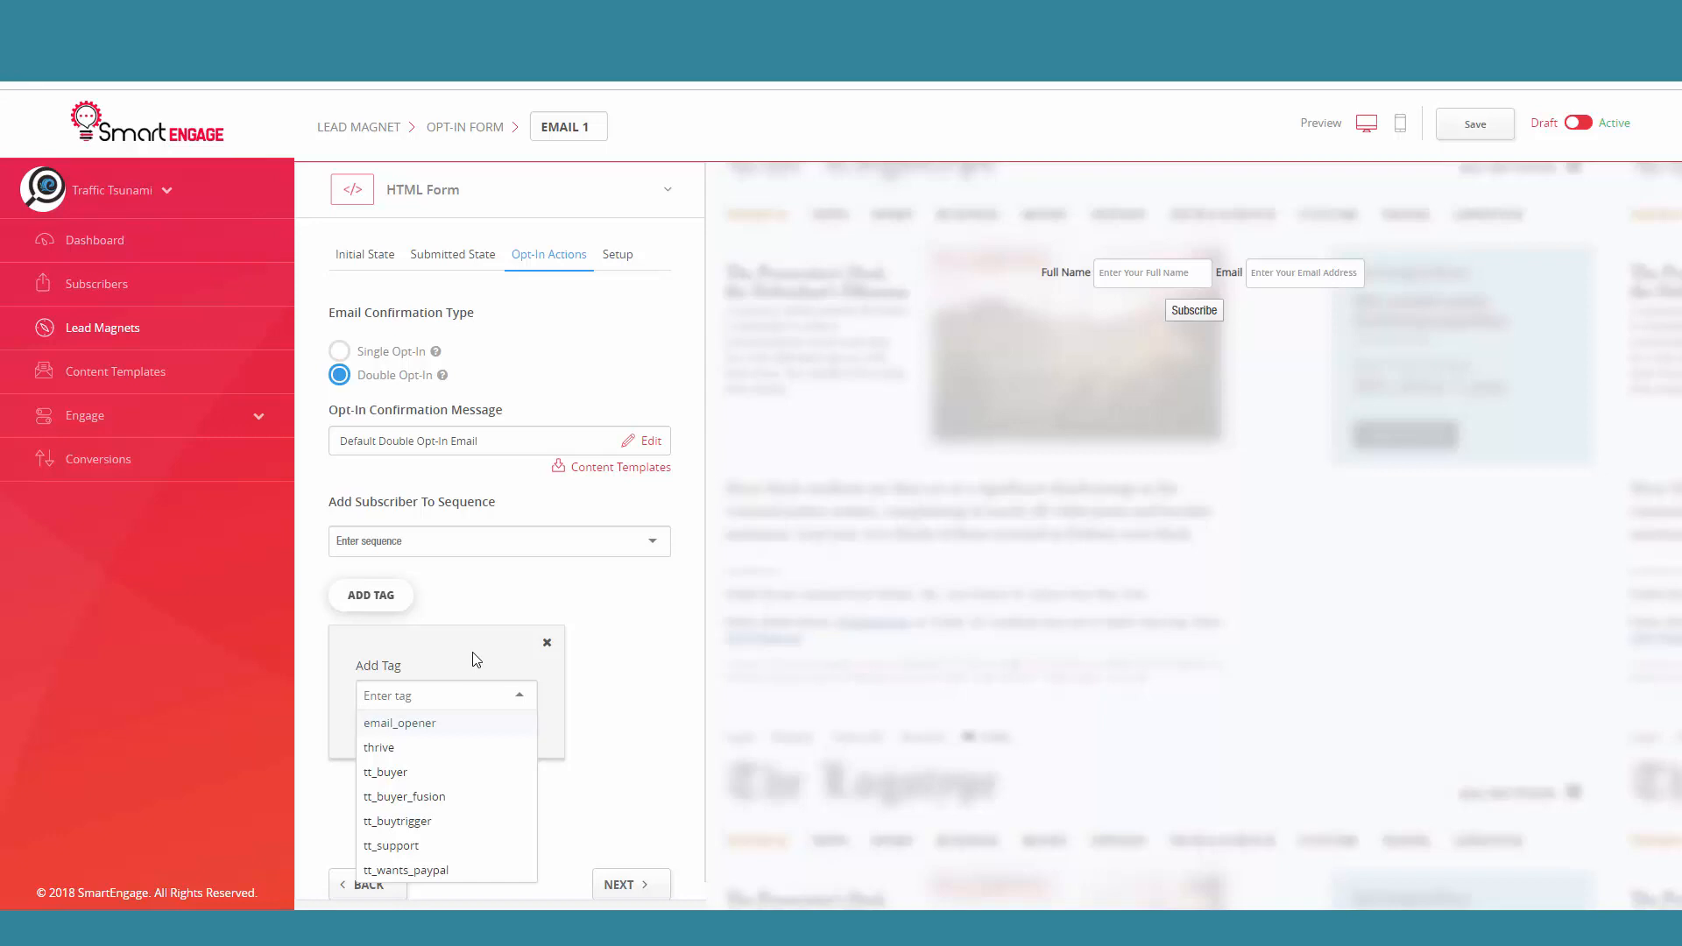
text(newtag)
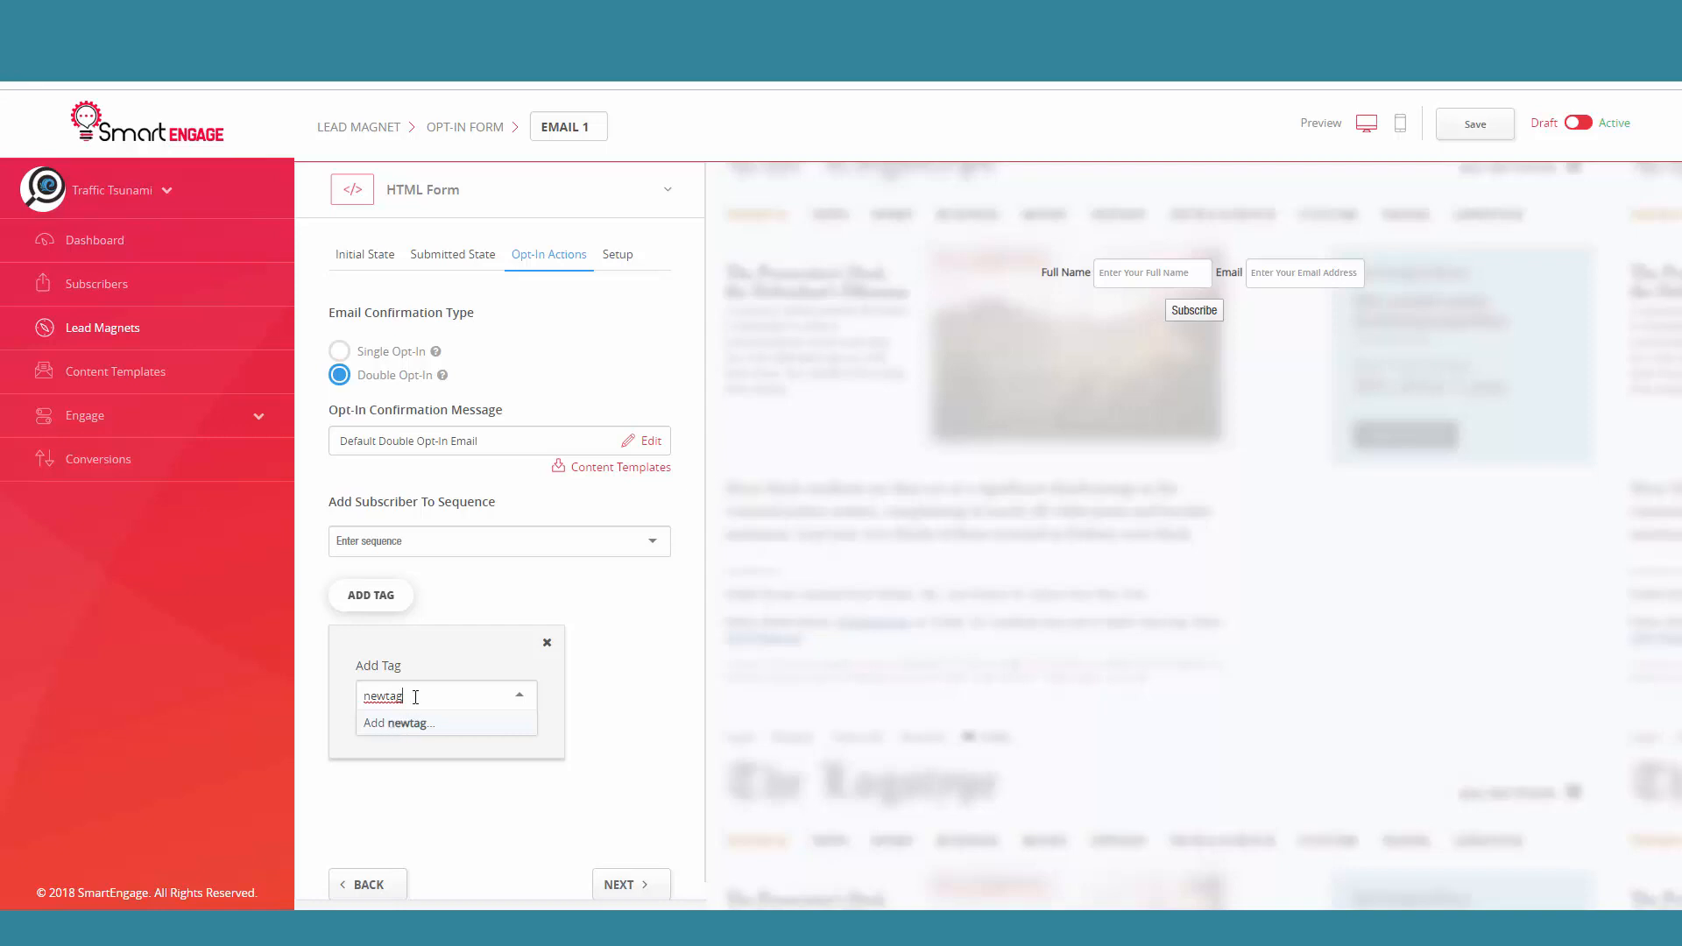
key(BackSpace)
key(BackSpace)
key(BackSpace)
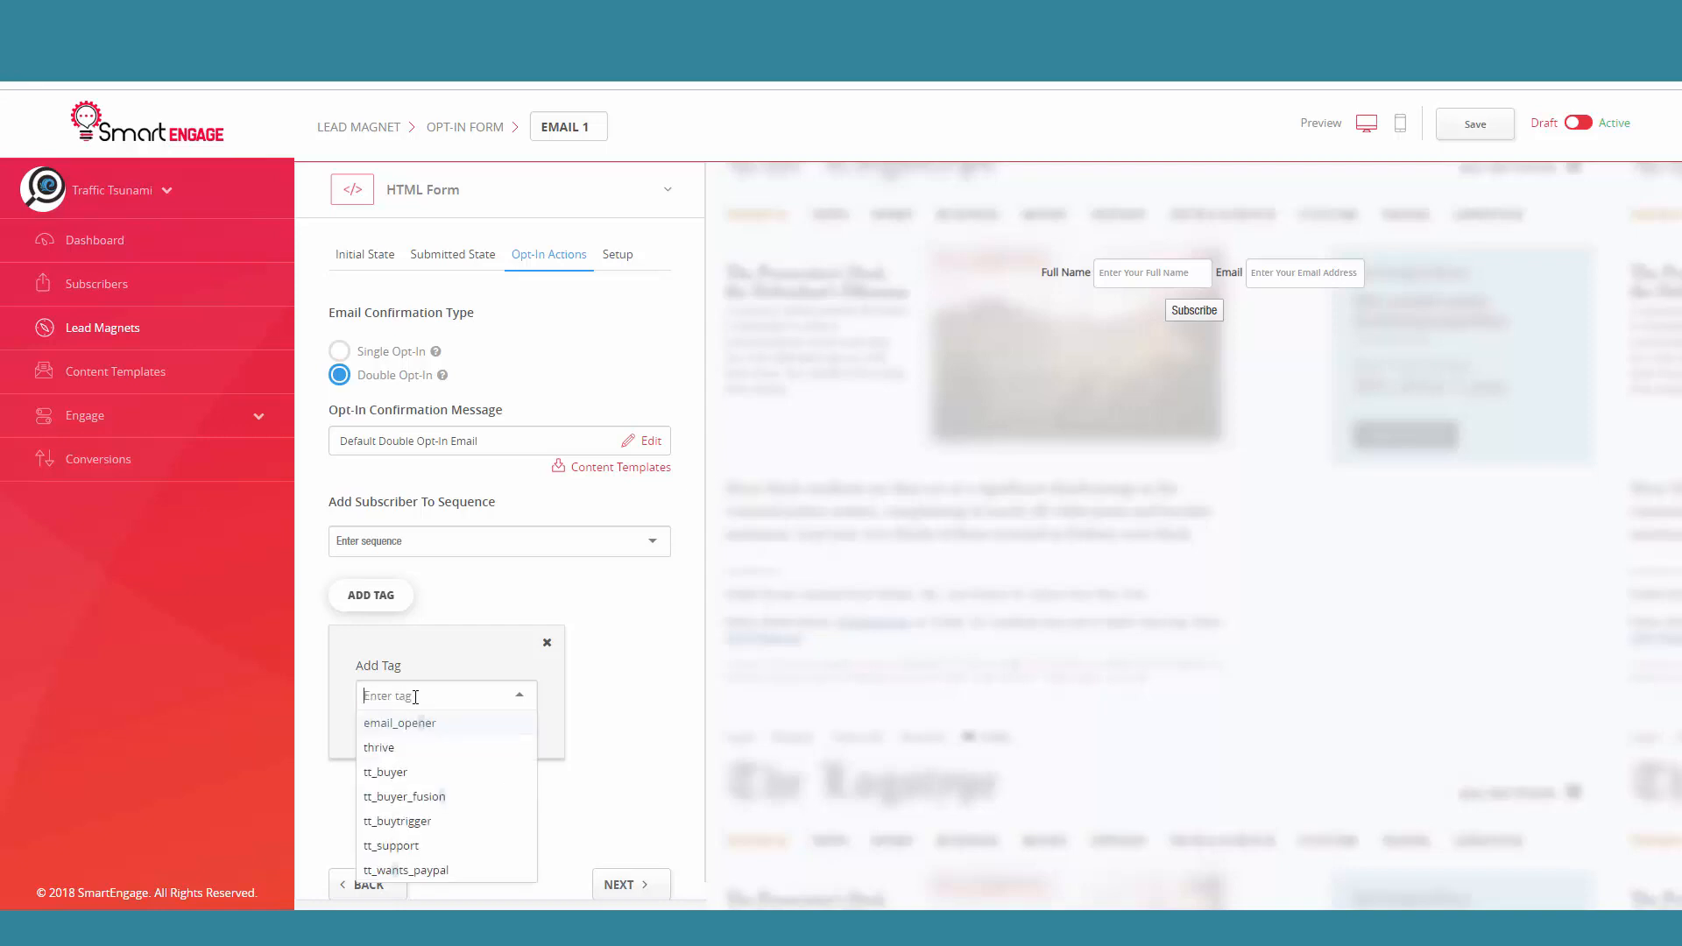
click(401, 749)
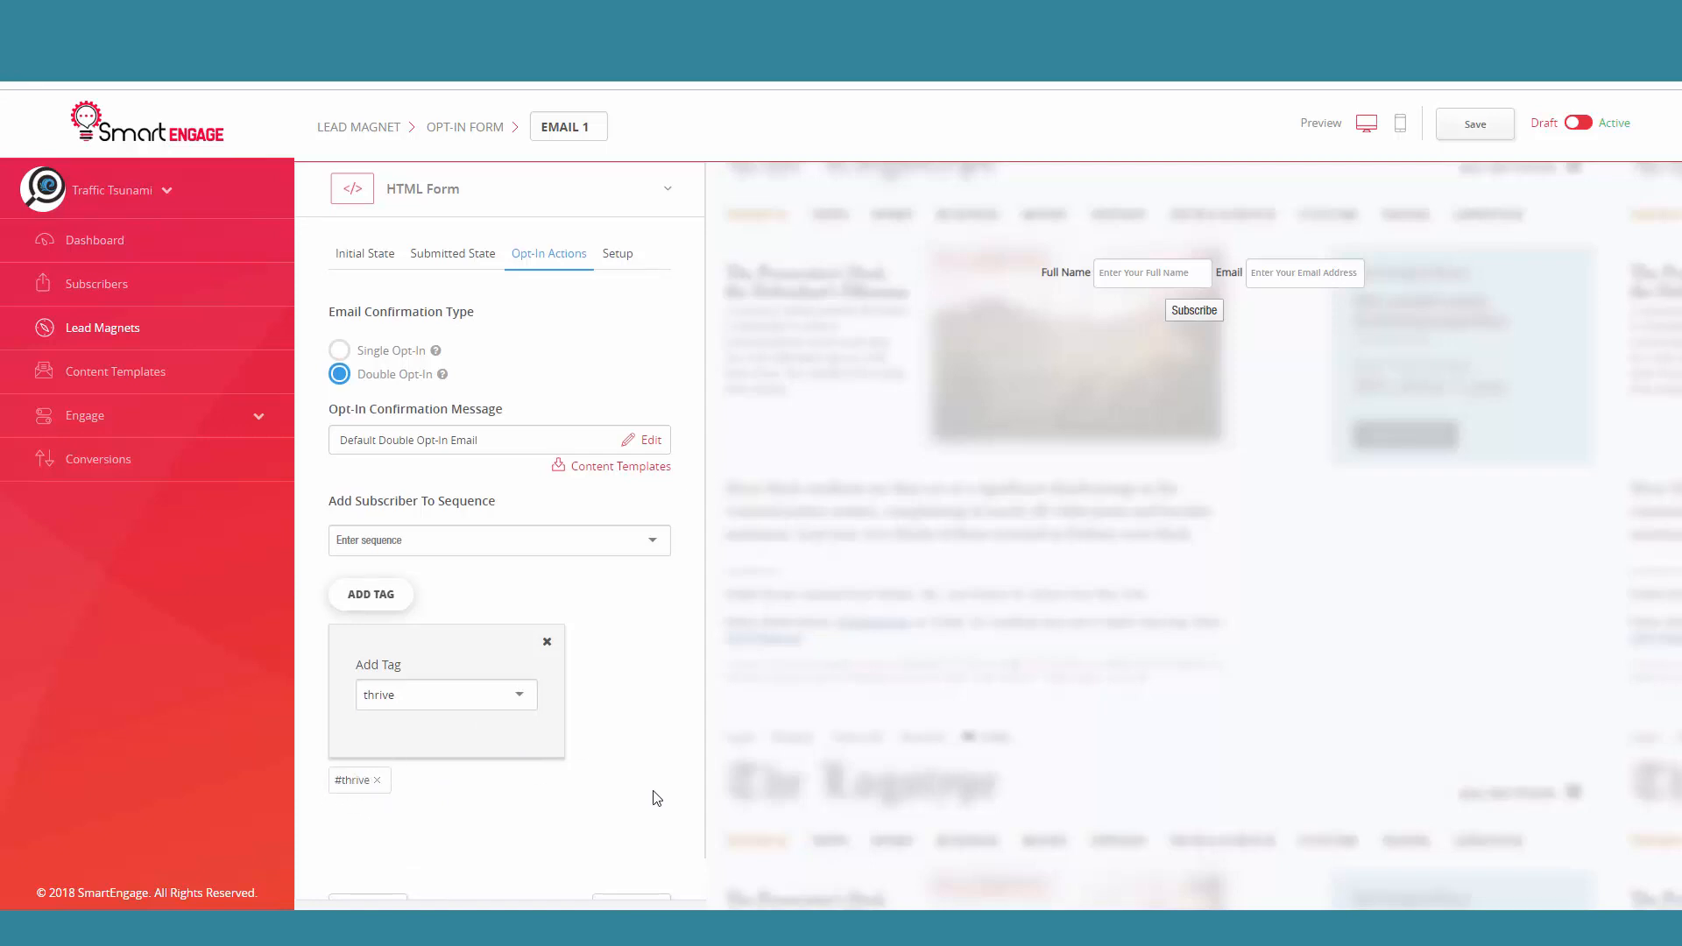
scroll(645, 827, down, 1)
click(632, 863)
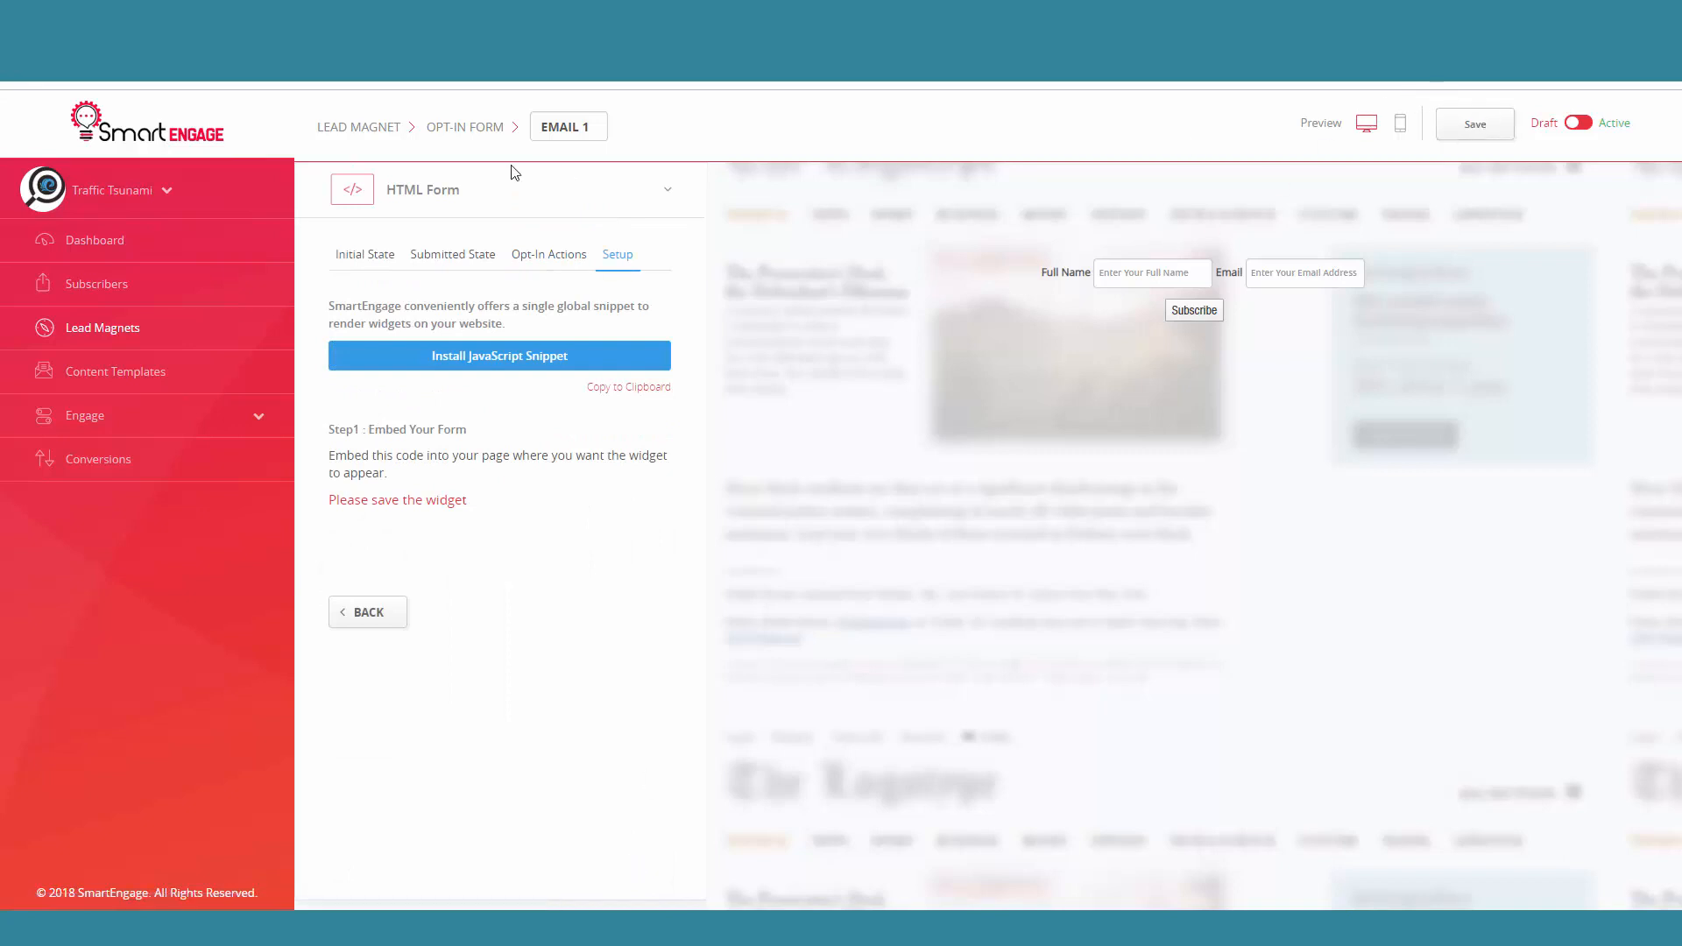
Step: Rename the opt-in form as Thrive Leads home test and save it
drag(589, 129, 537, 128)
text(Thriv)
text(e Lead)
text(s websi)
key(BackSpace)
key(BackSpace)
key(BackSpace)
key(BackSpace)
key(BackSpace)
text(home test)
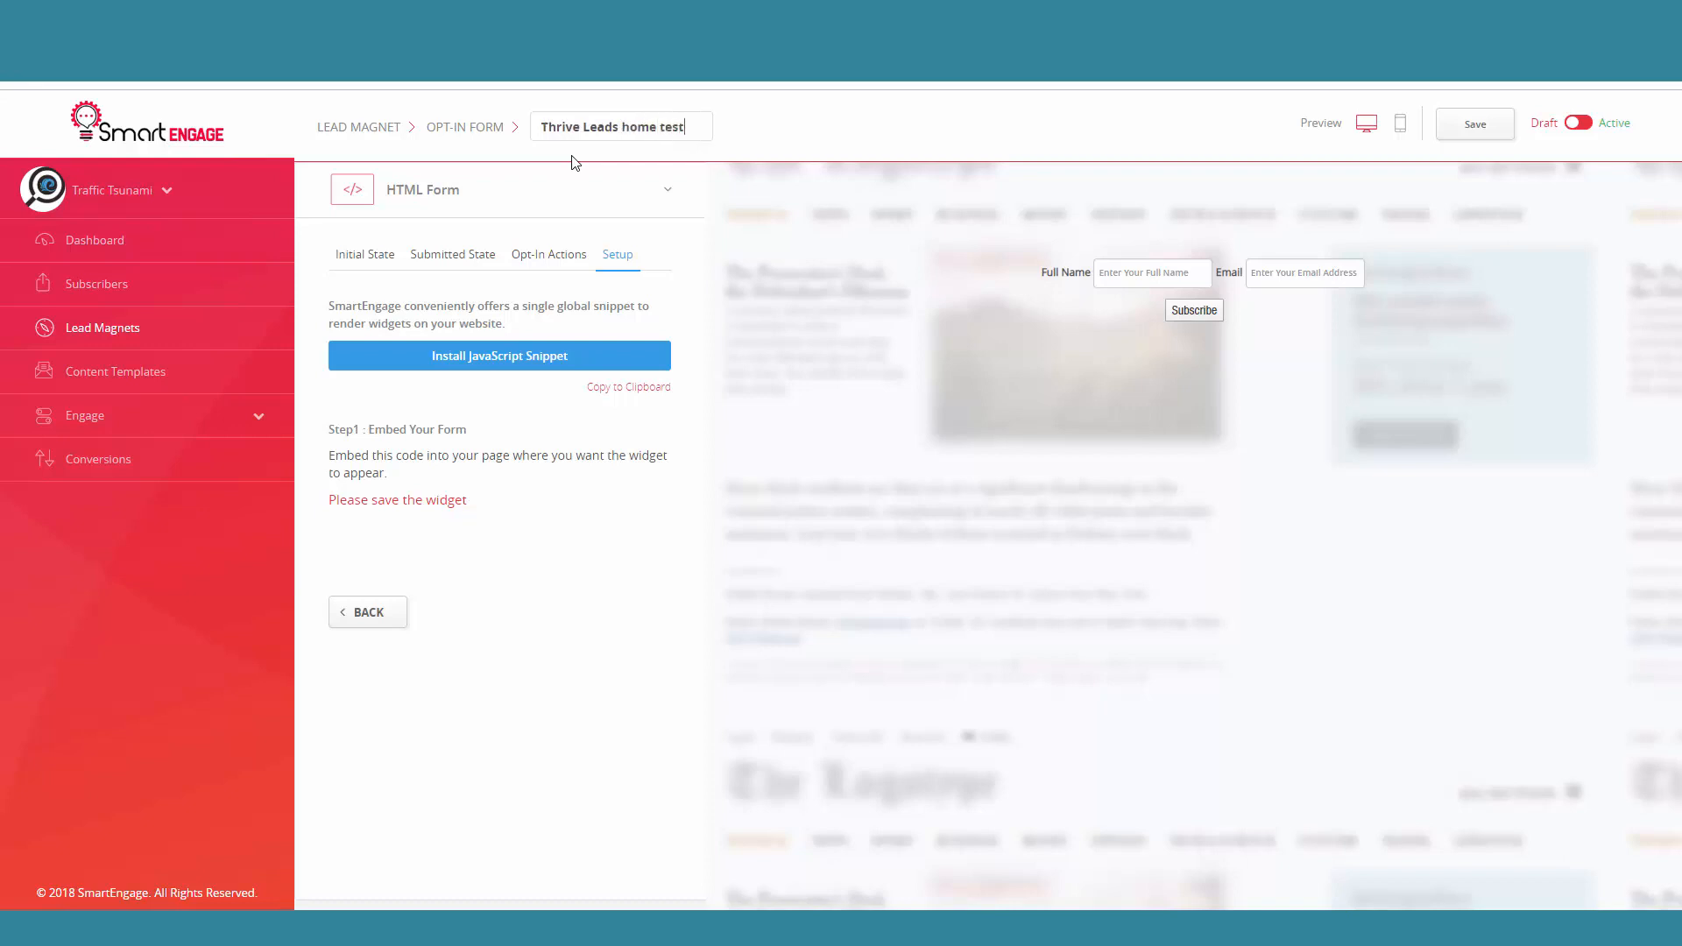
click(1494, 132)
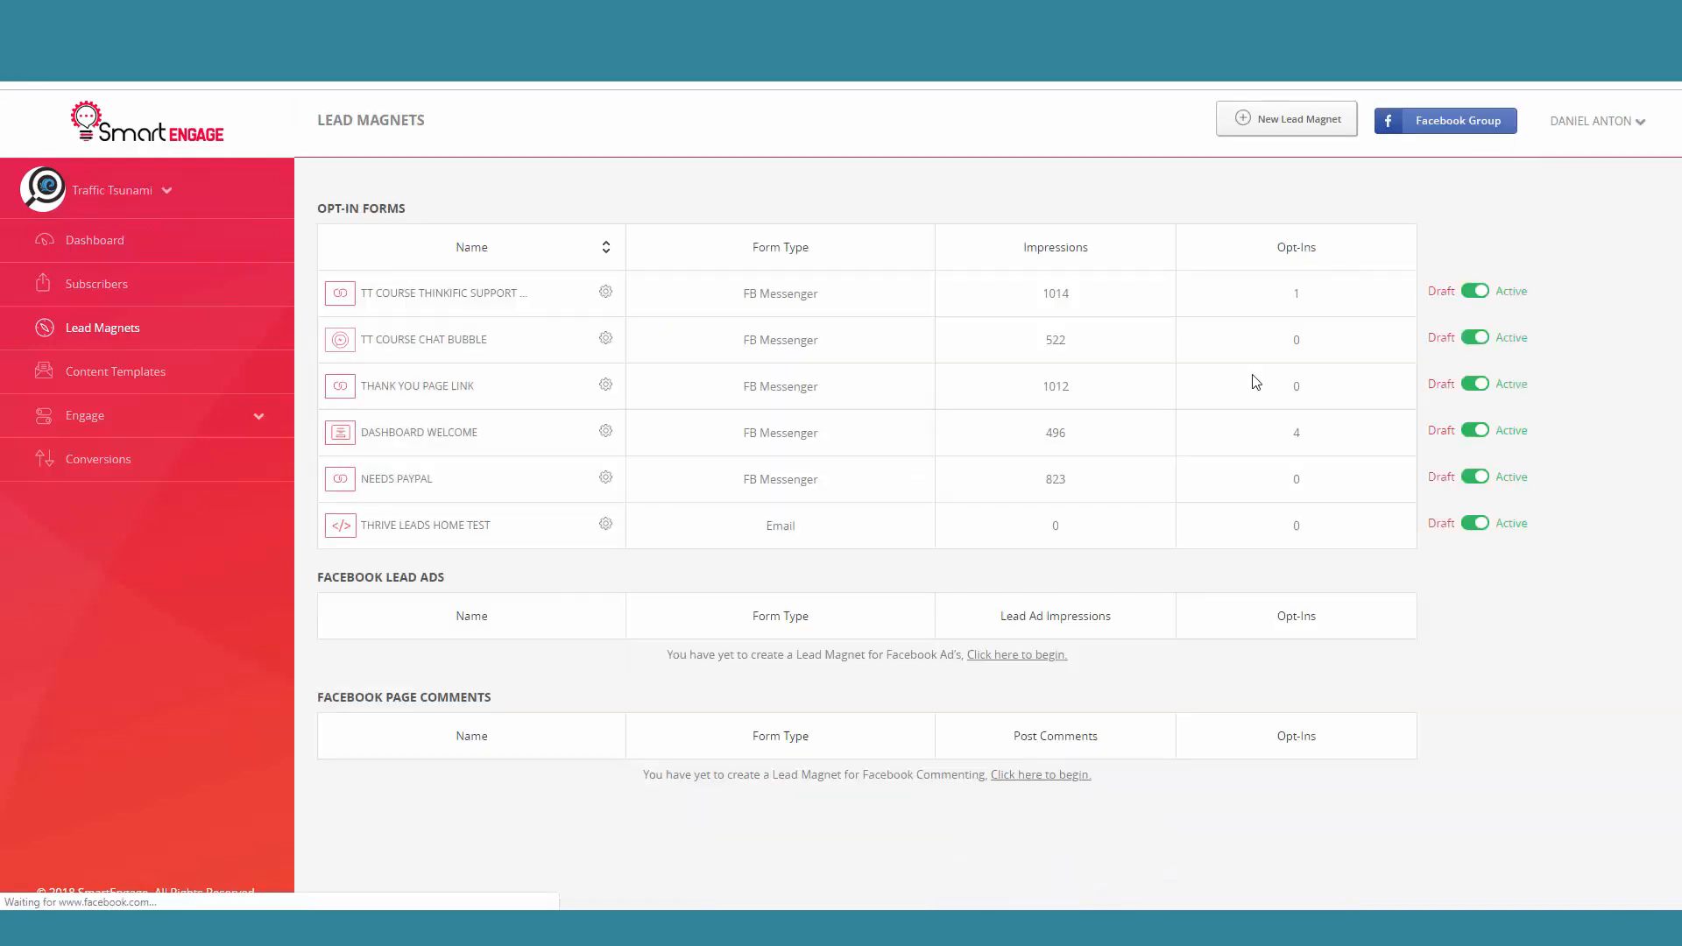
Step: Reopen the saved Thrive Leads home test form and copy its embed code from the setup section
click(418, 534)
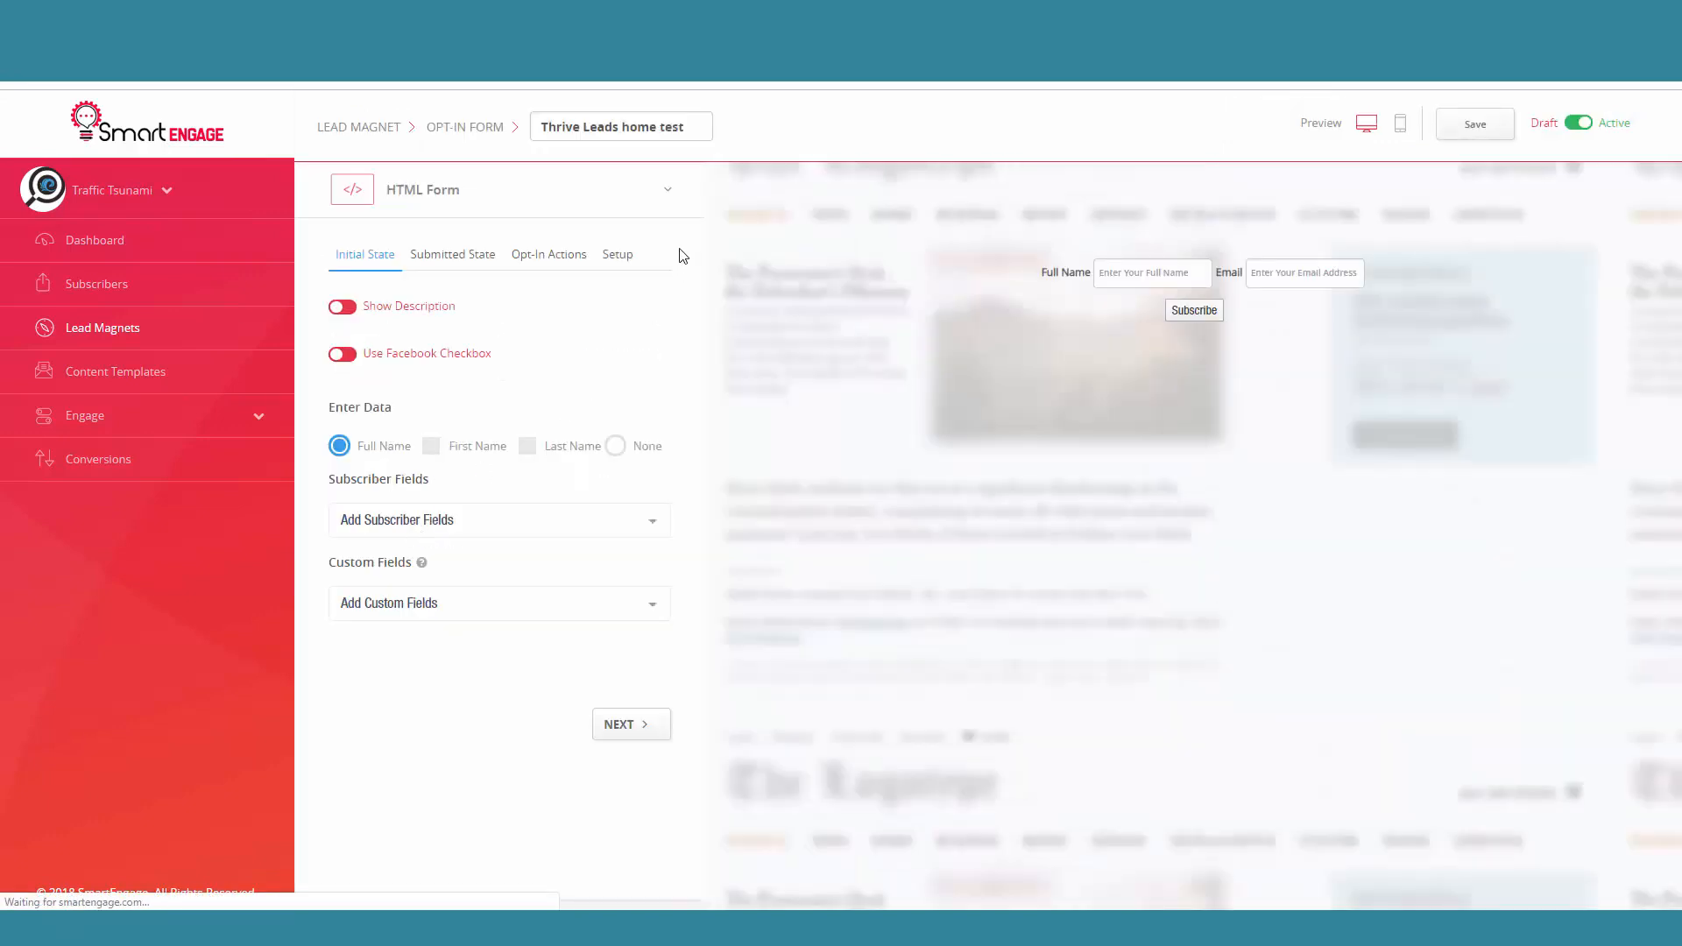
click(619, 255)
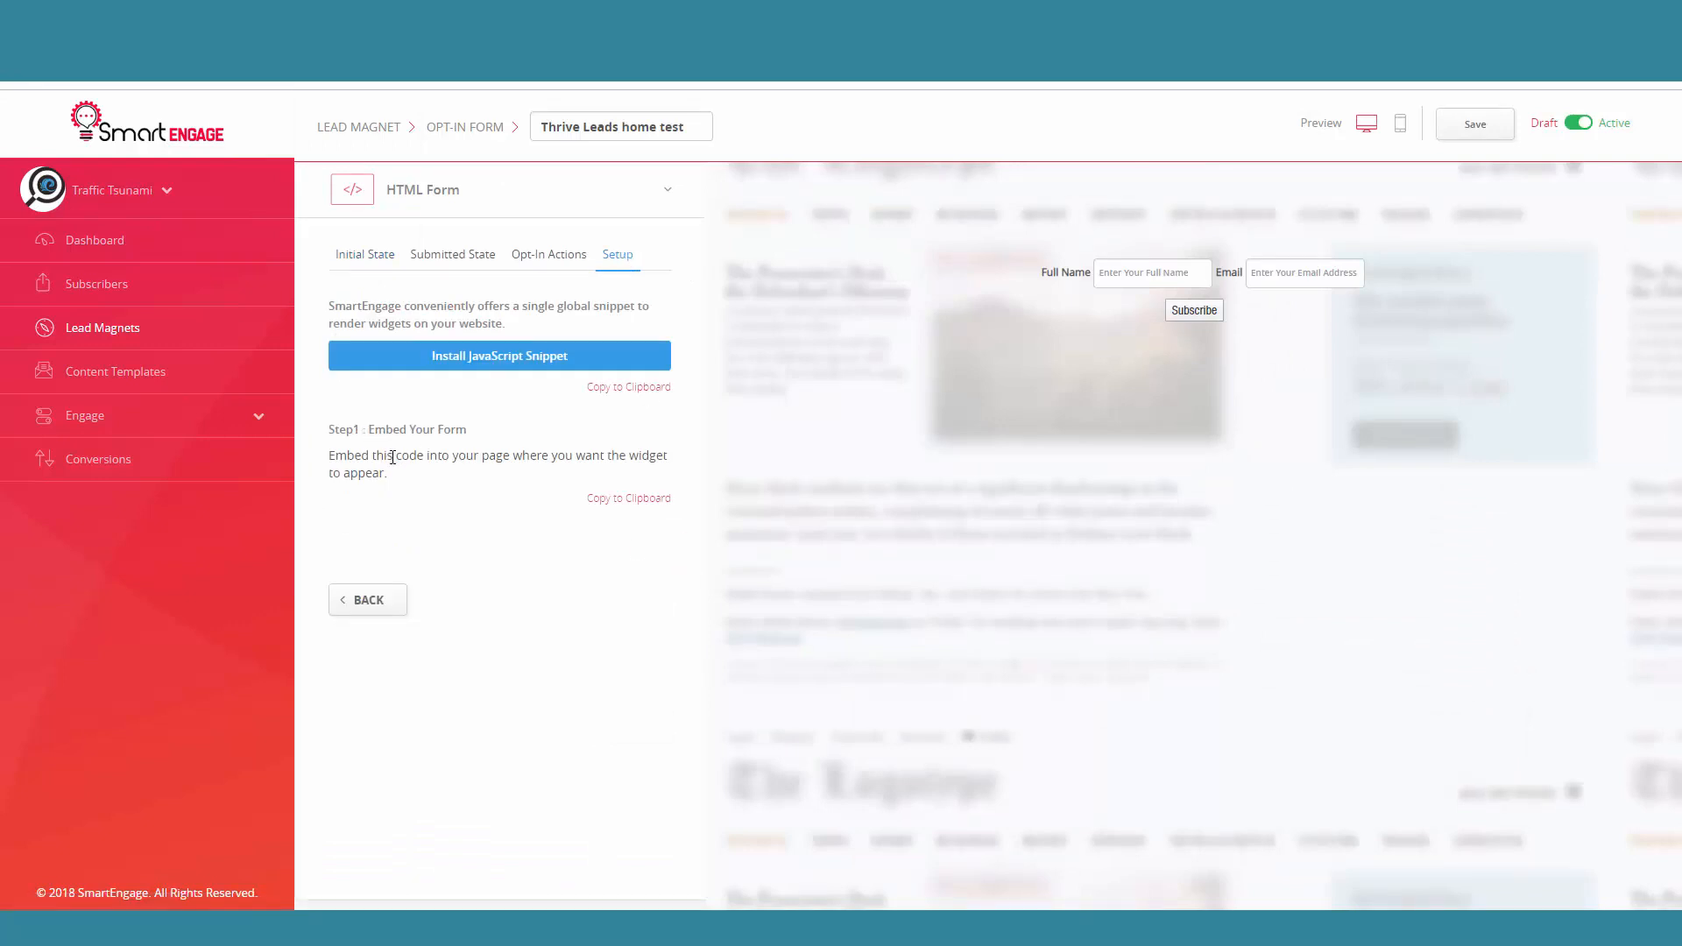
click(628, 501)
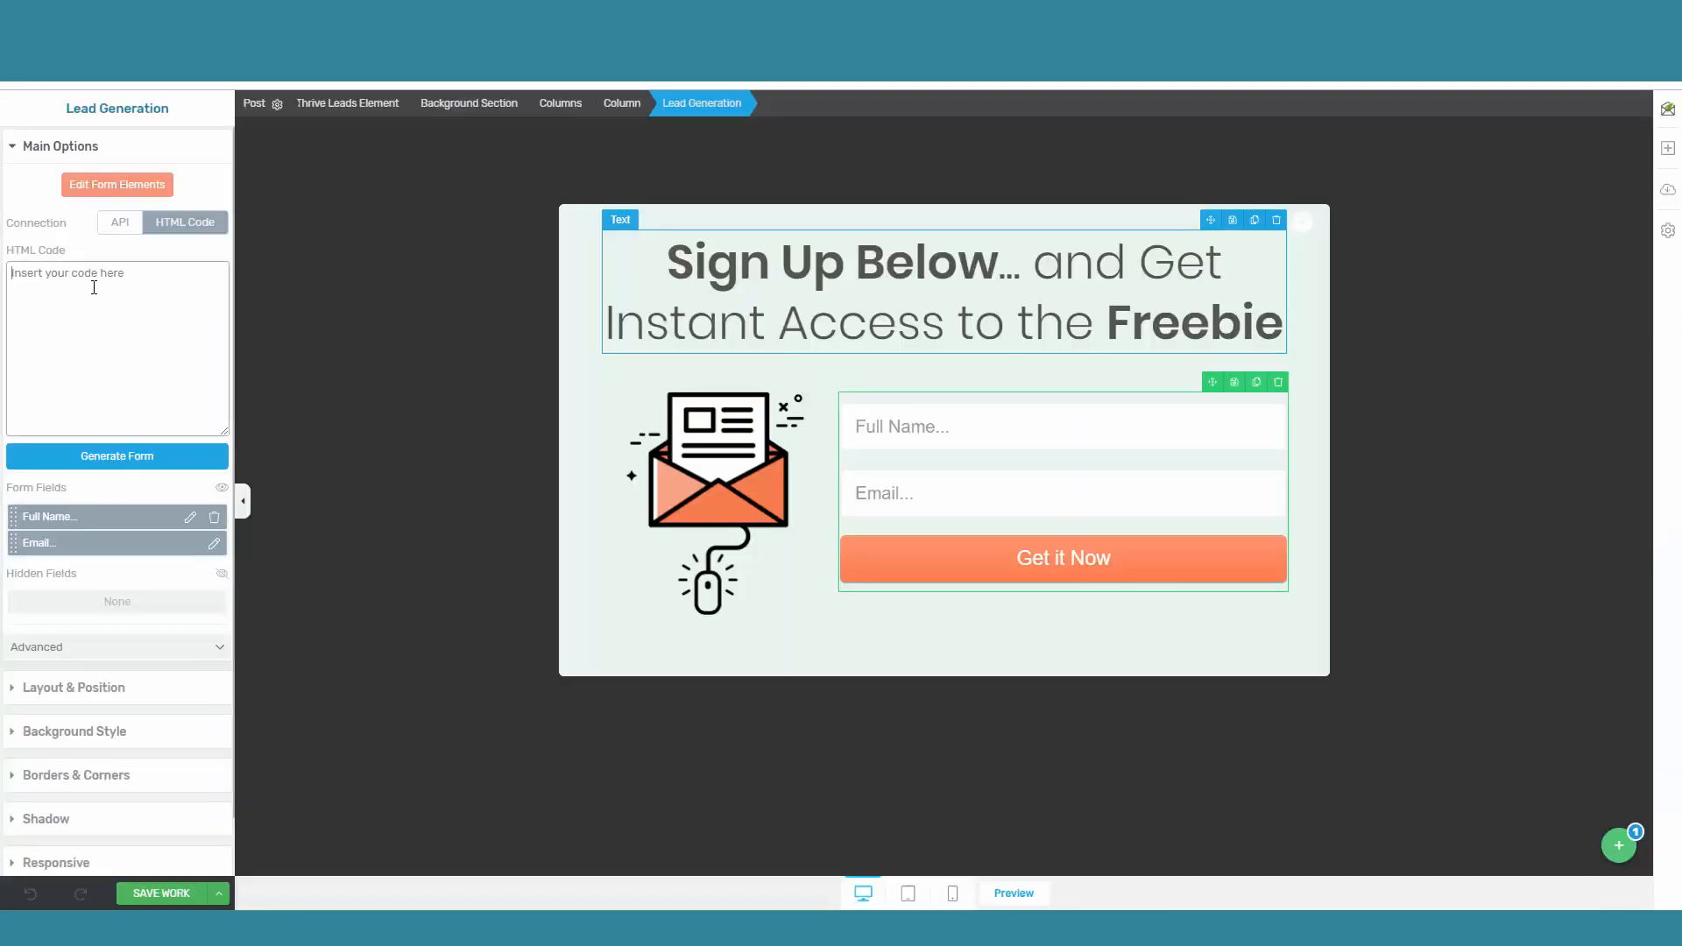
Step: In the Thrive Leads editor, paste the copied code as the form's HTML Code and generate the form
right_click(93, 288)
click(142, 420)
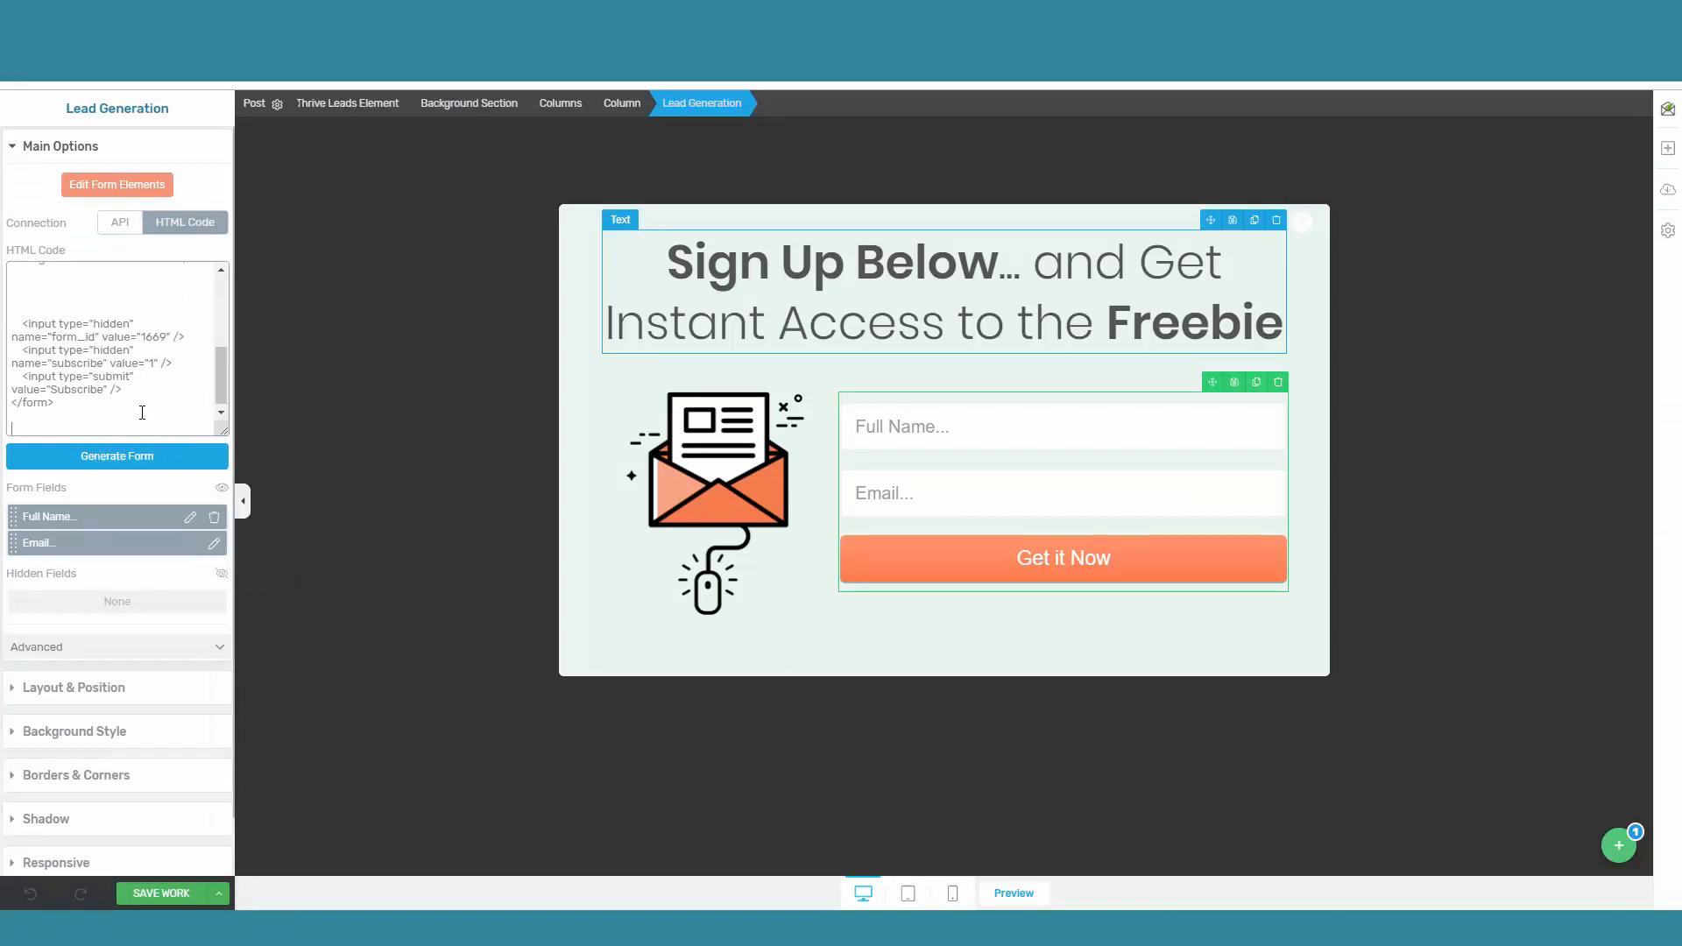
click(112, 461)
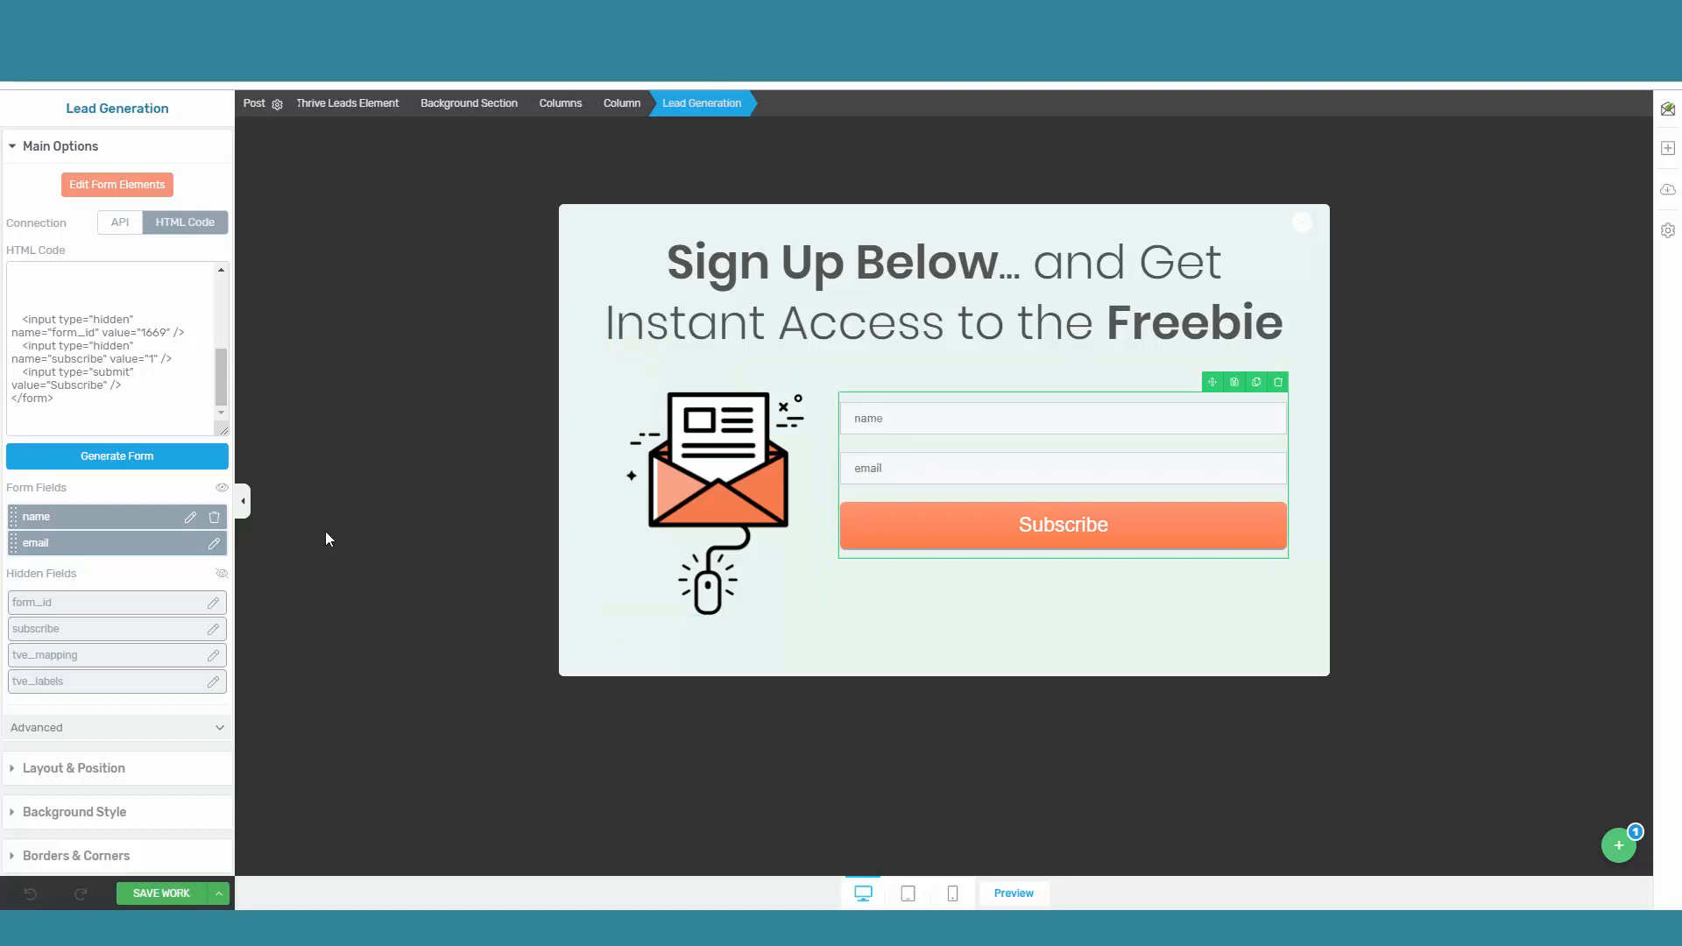
Step: Set the name field's placeholder to Full Name and apply it
click(190, 518)
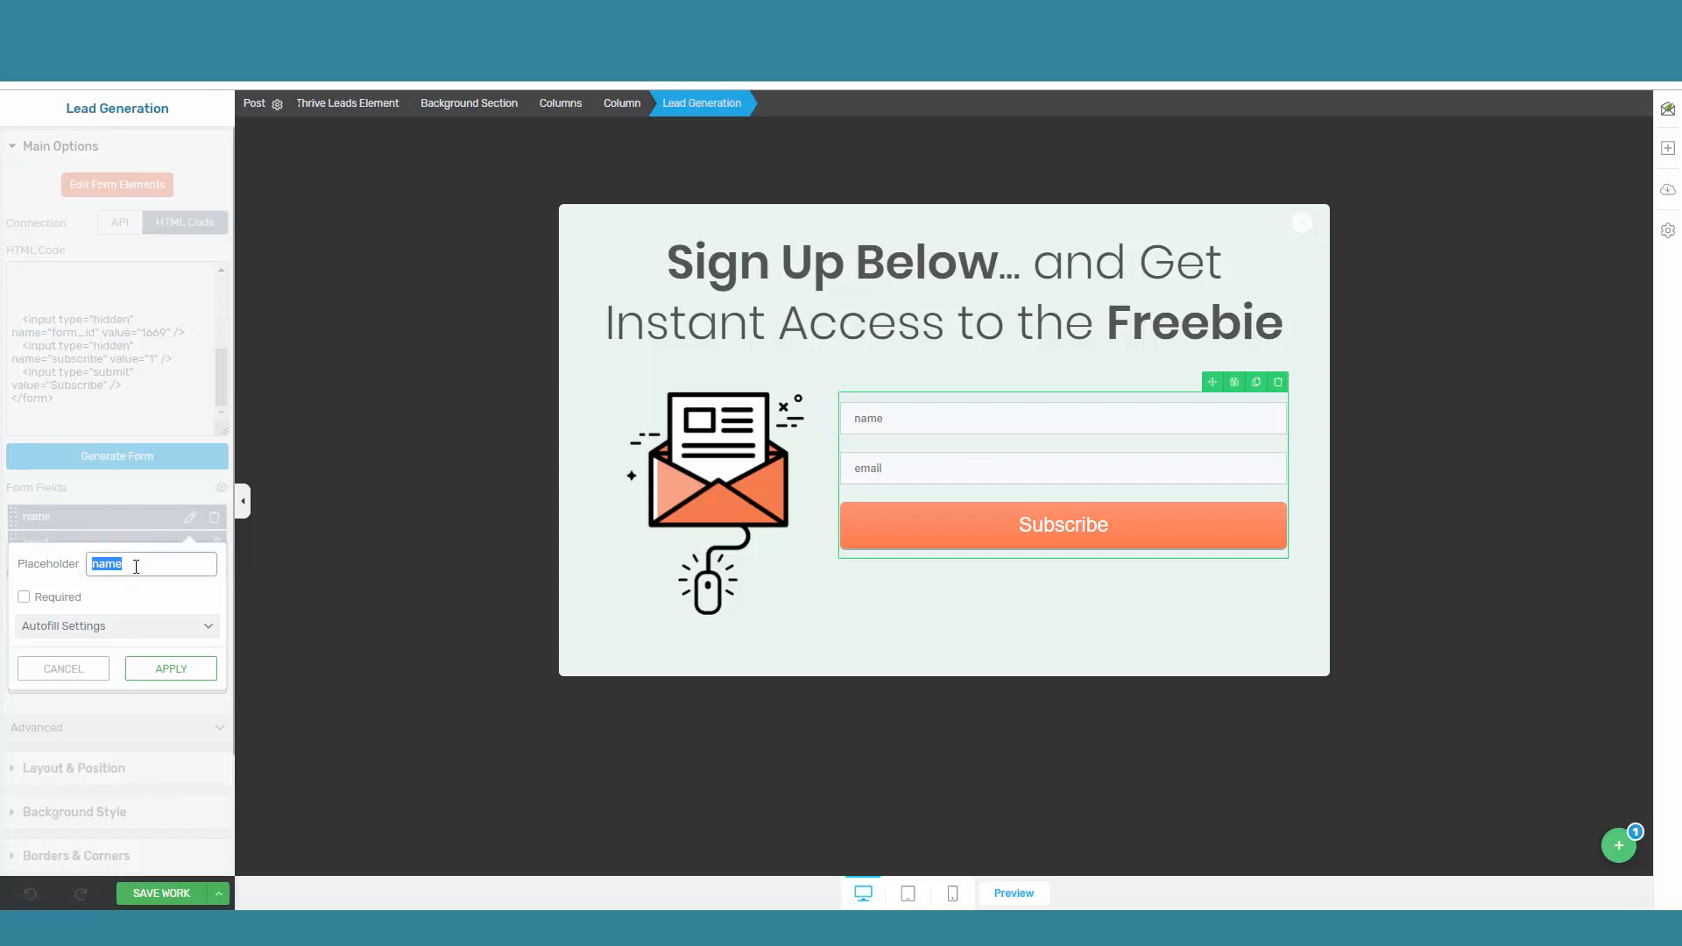
text(Full N)
click(172, 669)
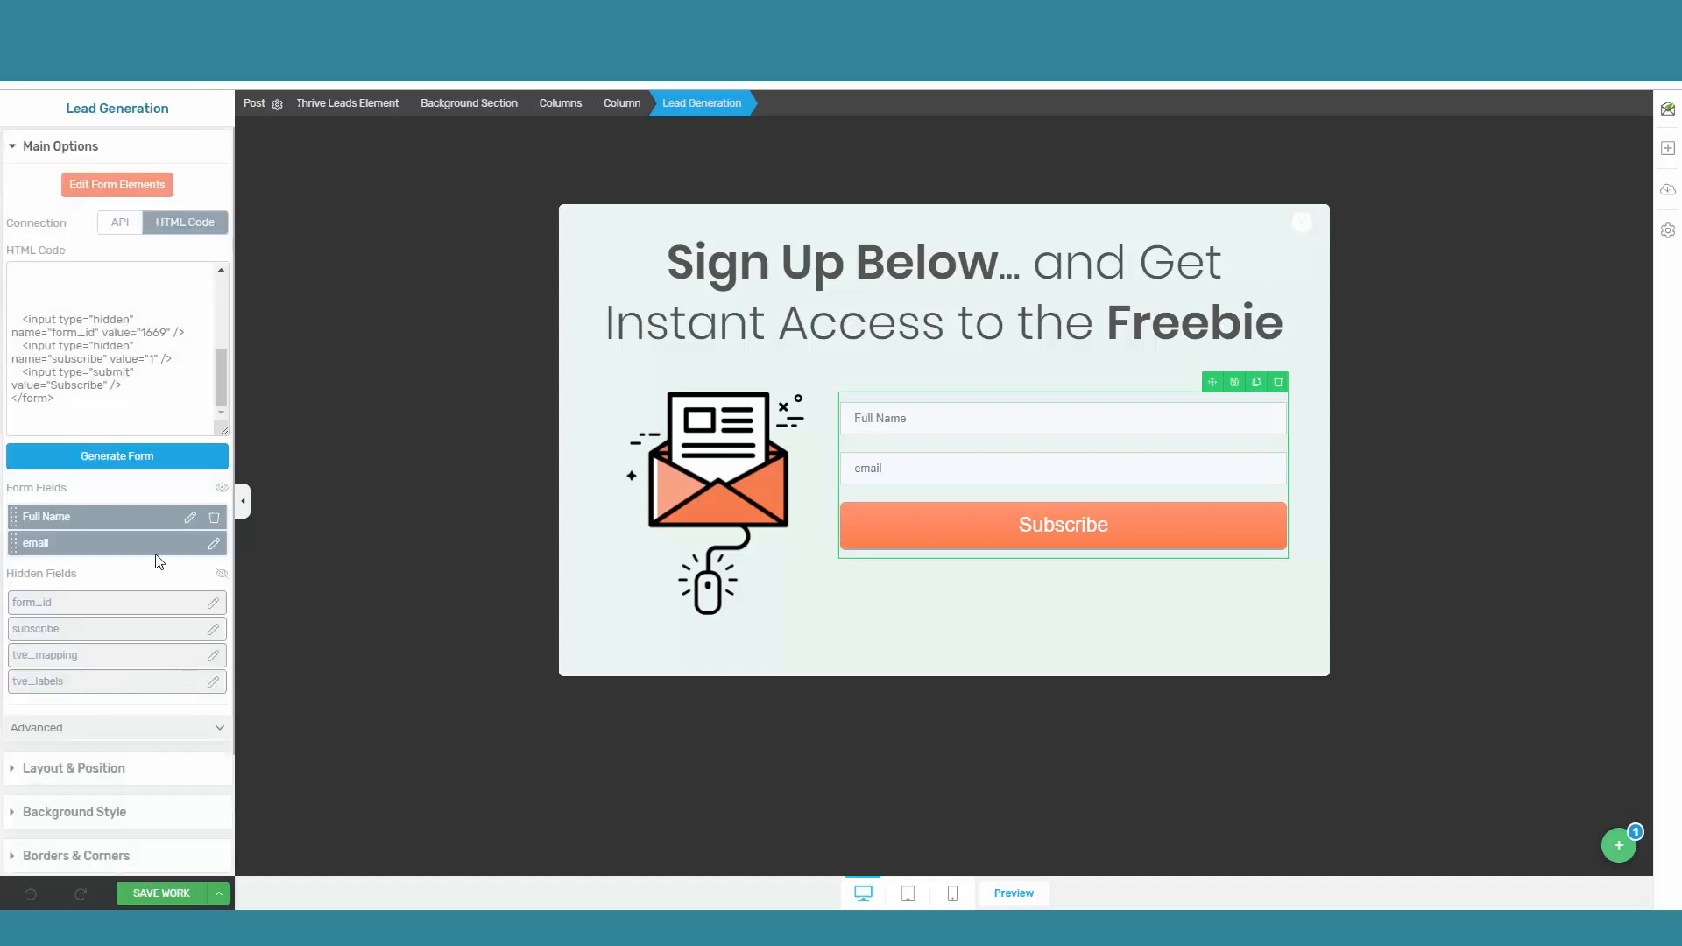
Step: Set the email field's placeholder to Email, apply it, and save the lightbox form
click(212, 544)
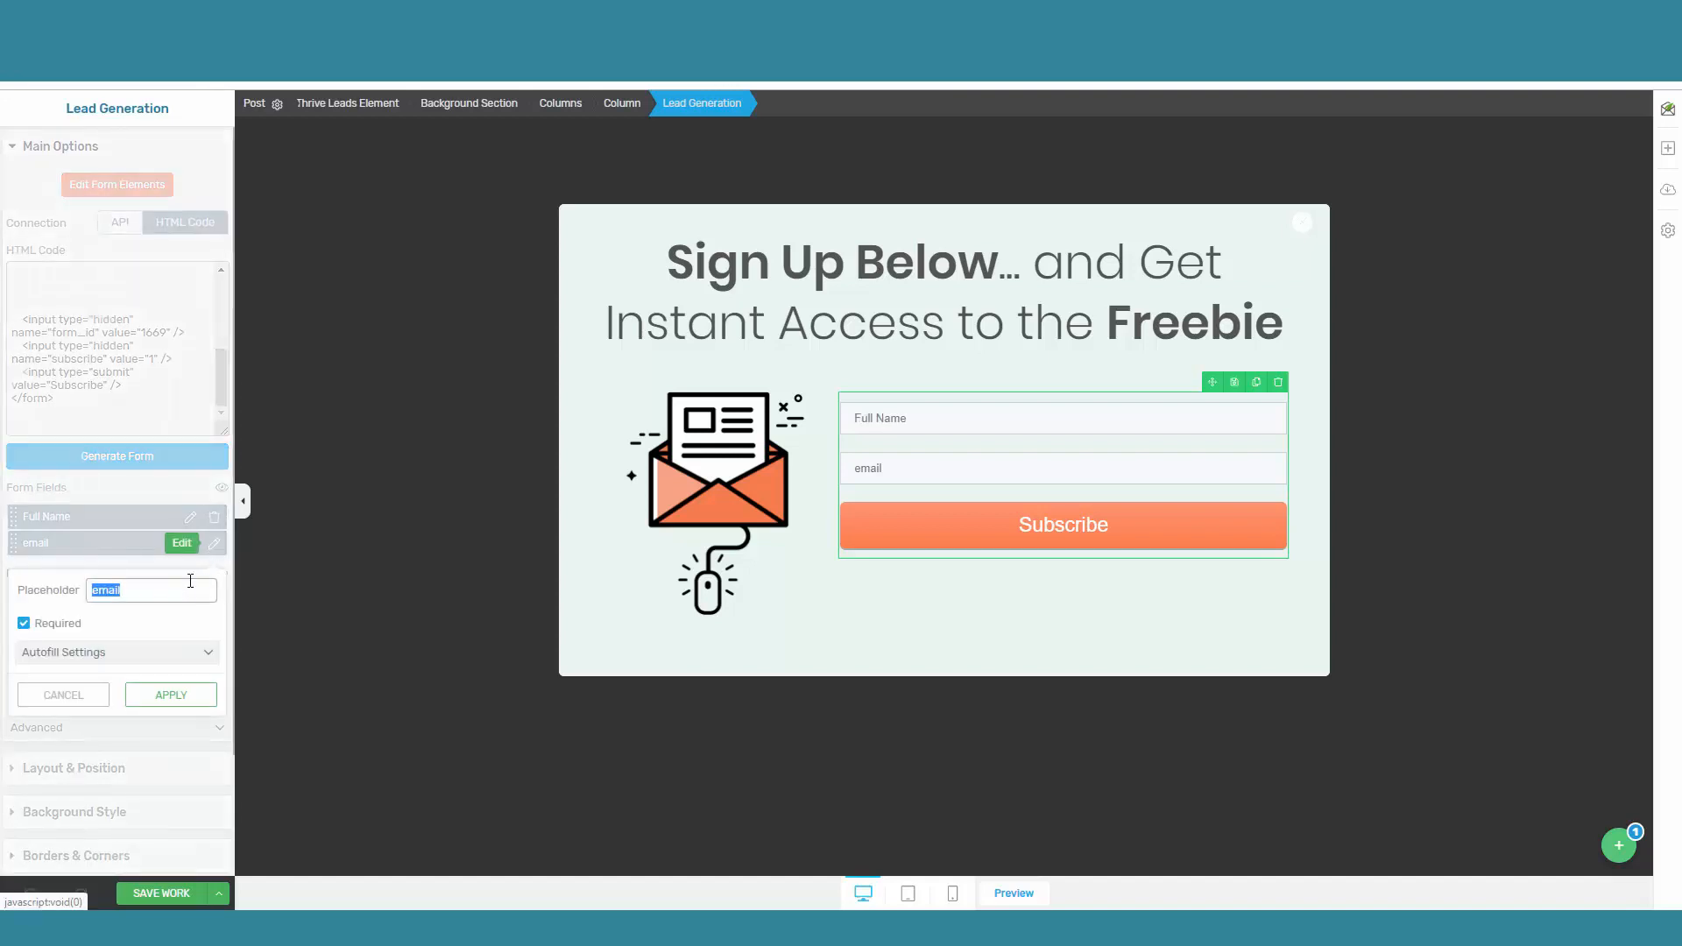
click(142, 593)
drag(142, 593, 94, 589)
text(Email)
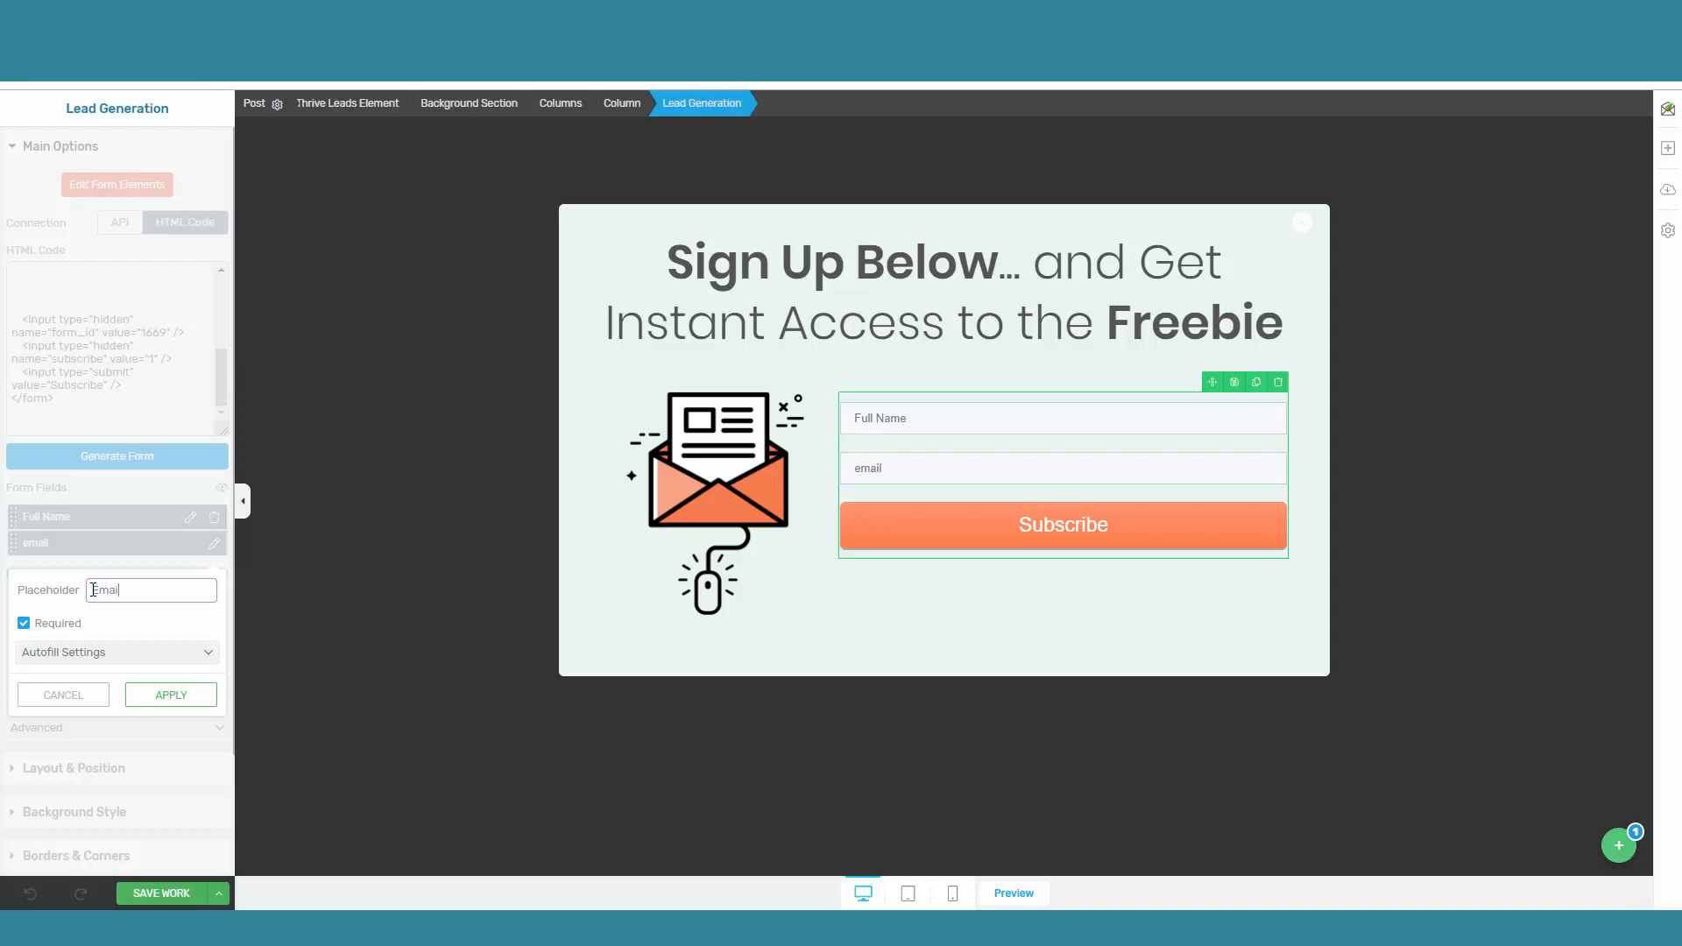
click(160, 696)
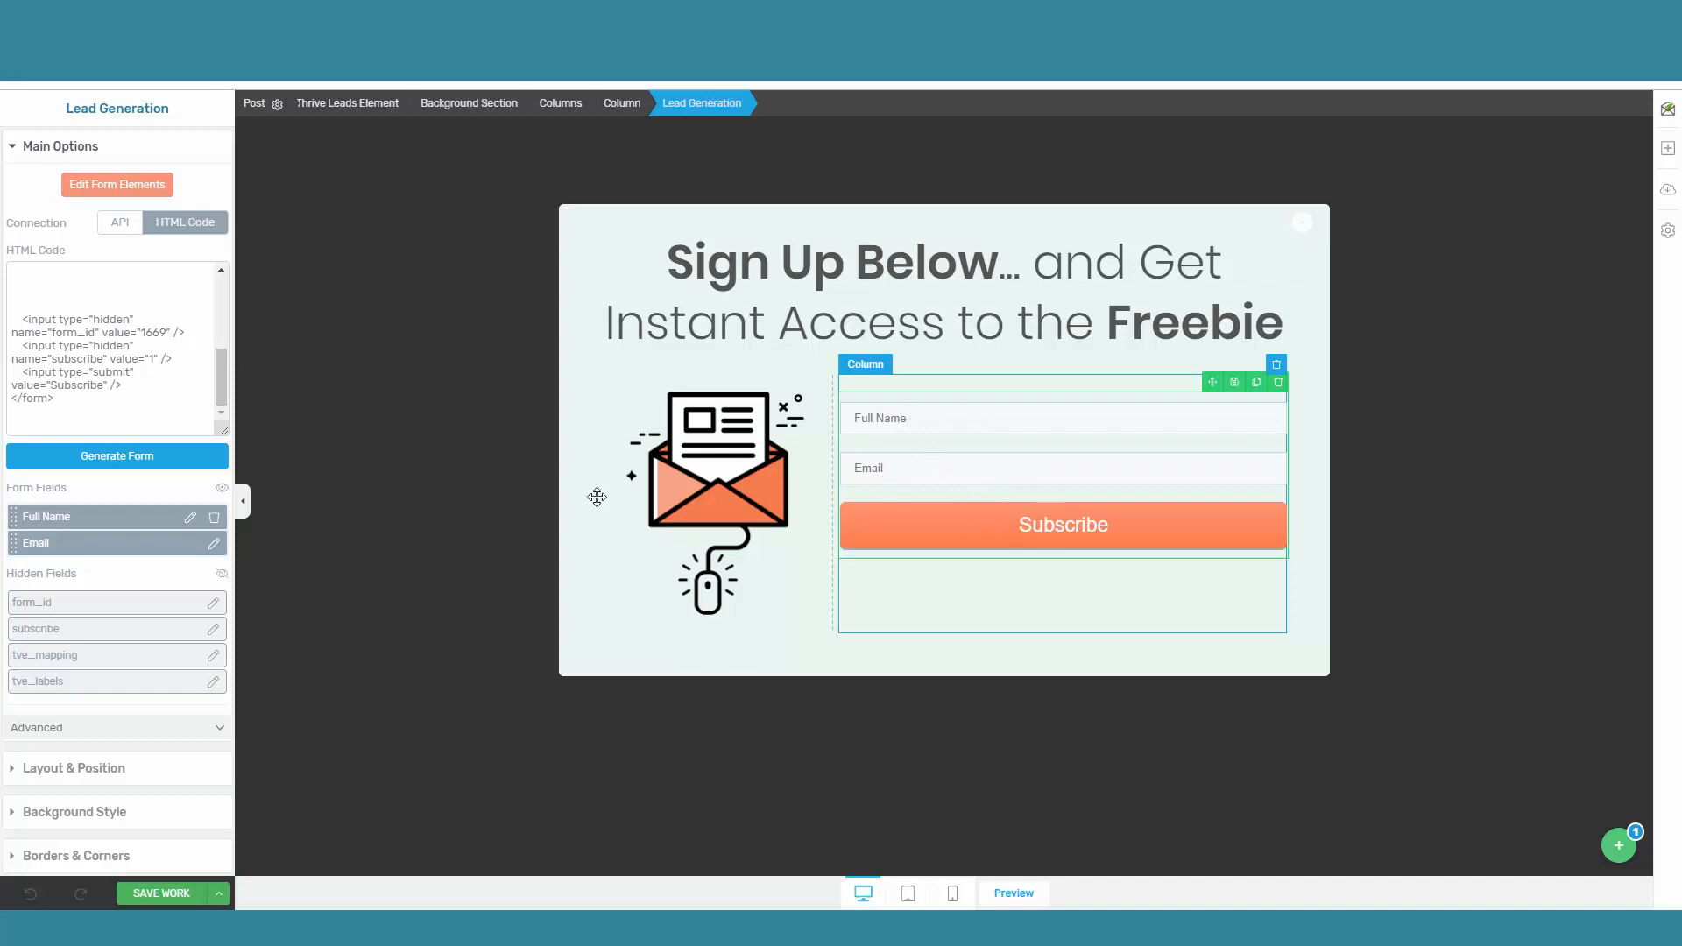
click(149, 894)
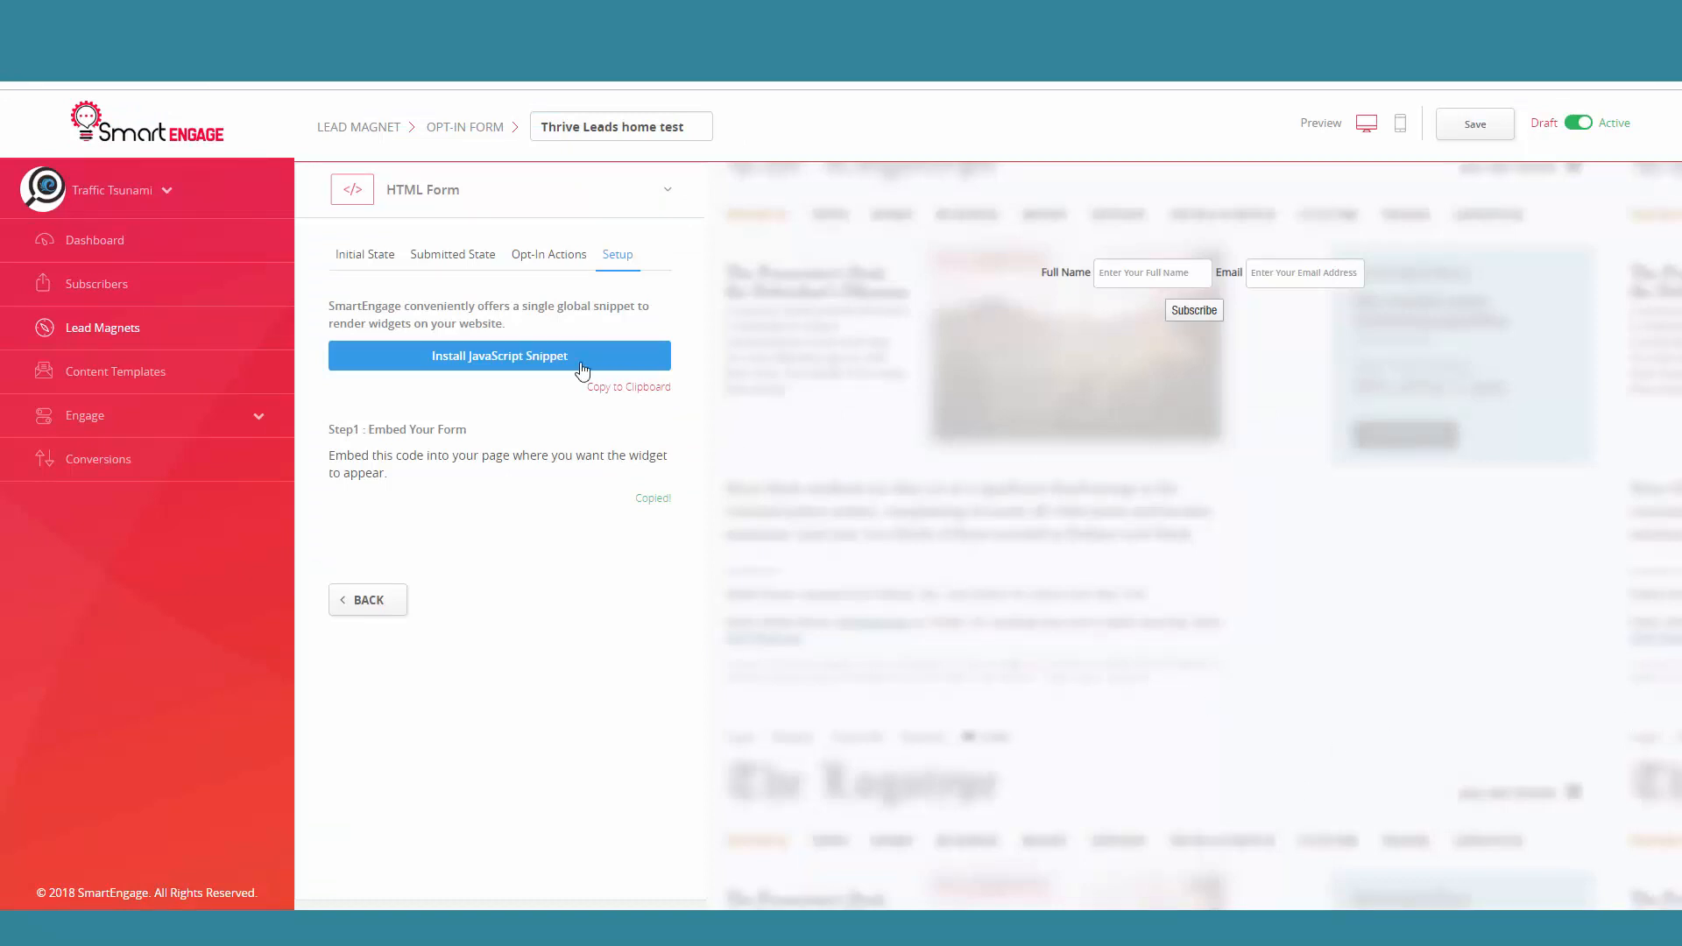
Step: In SmartEngage, open the JavaScript snippet installation page and copy the tracking code
click(471, 366)
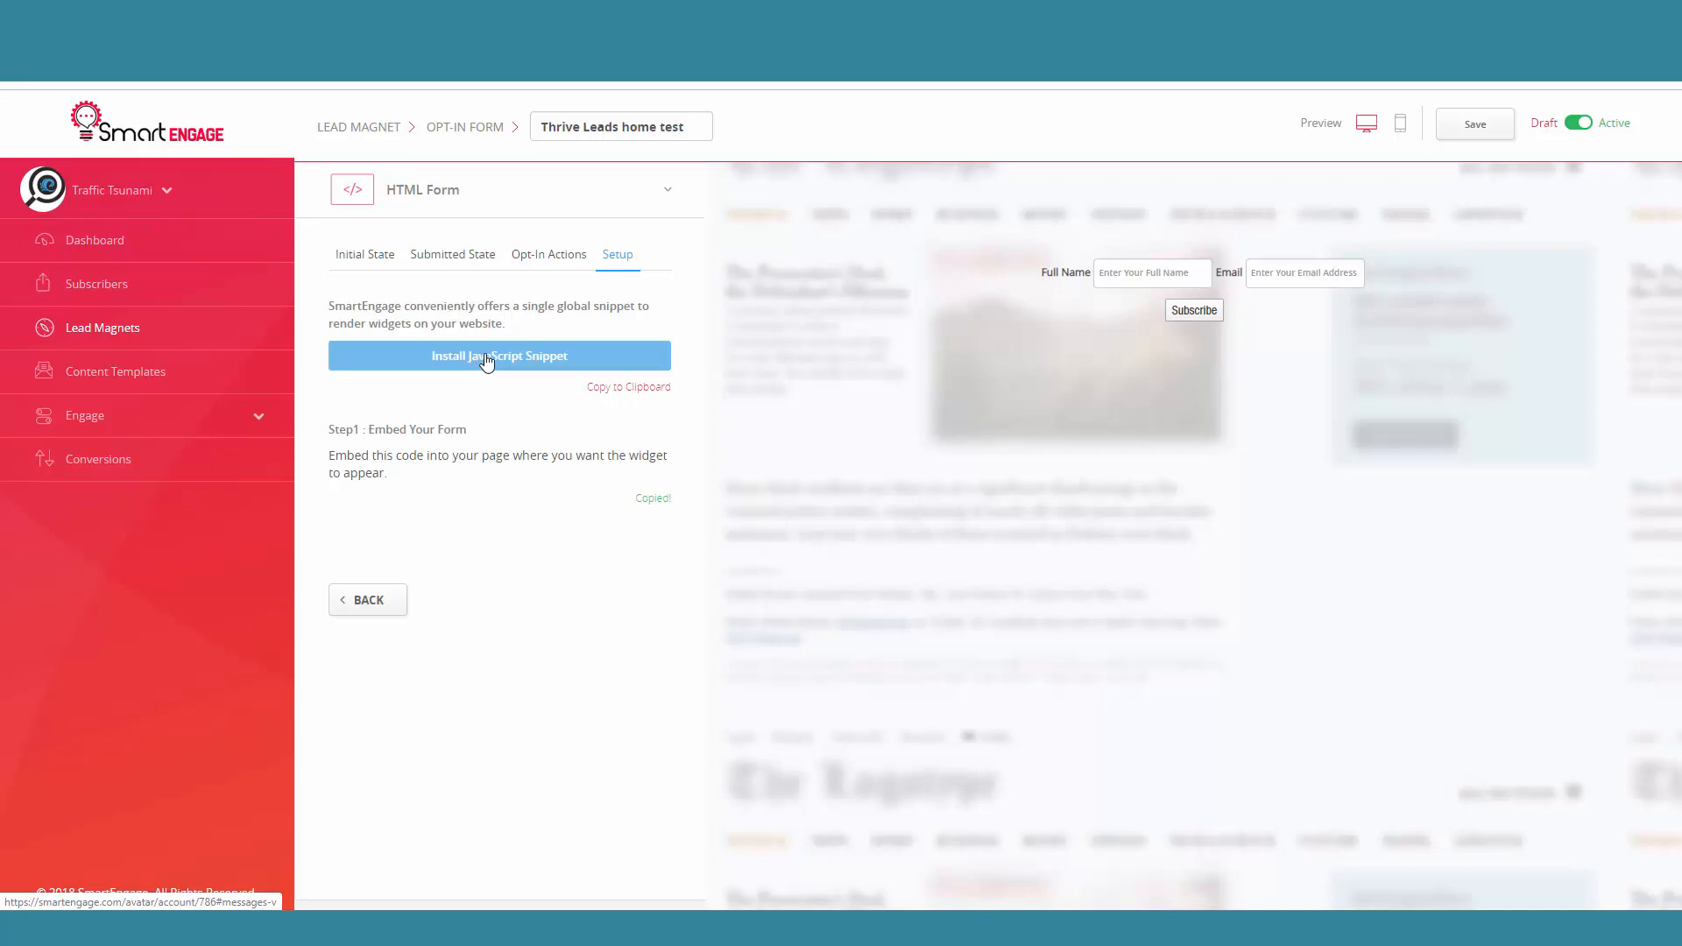
click(488, 363)
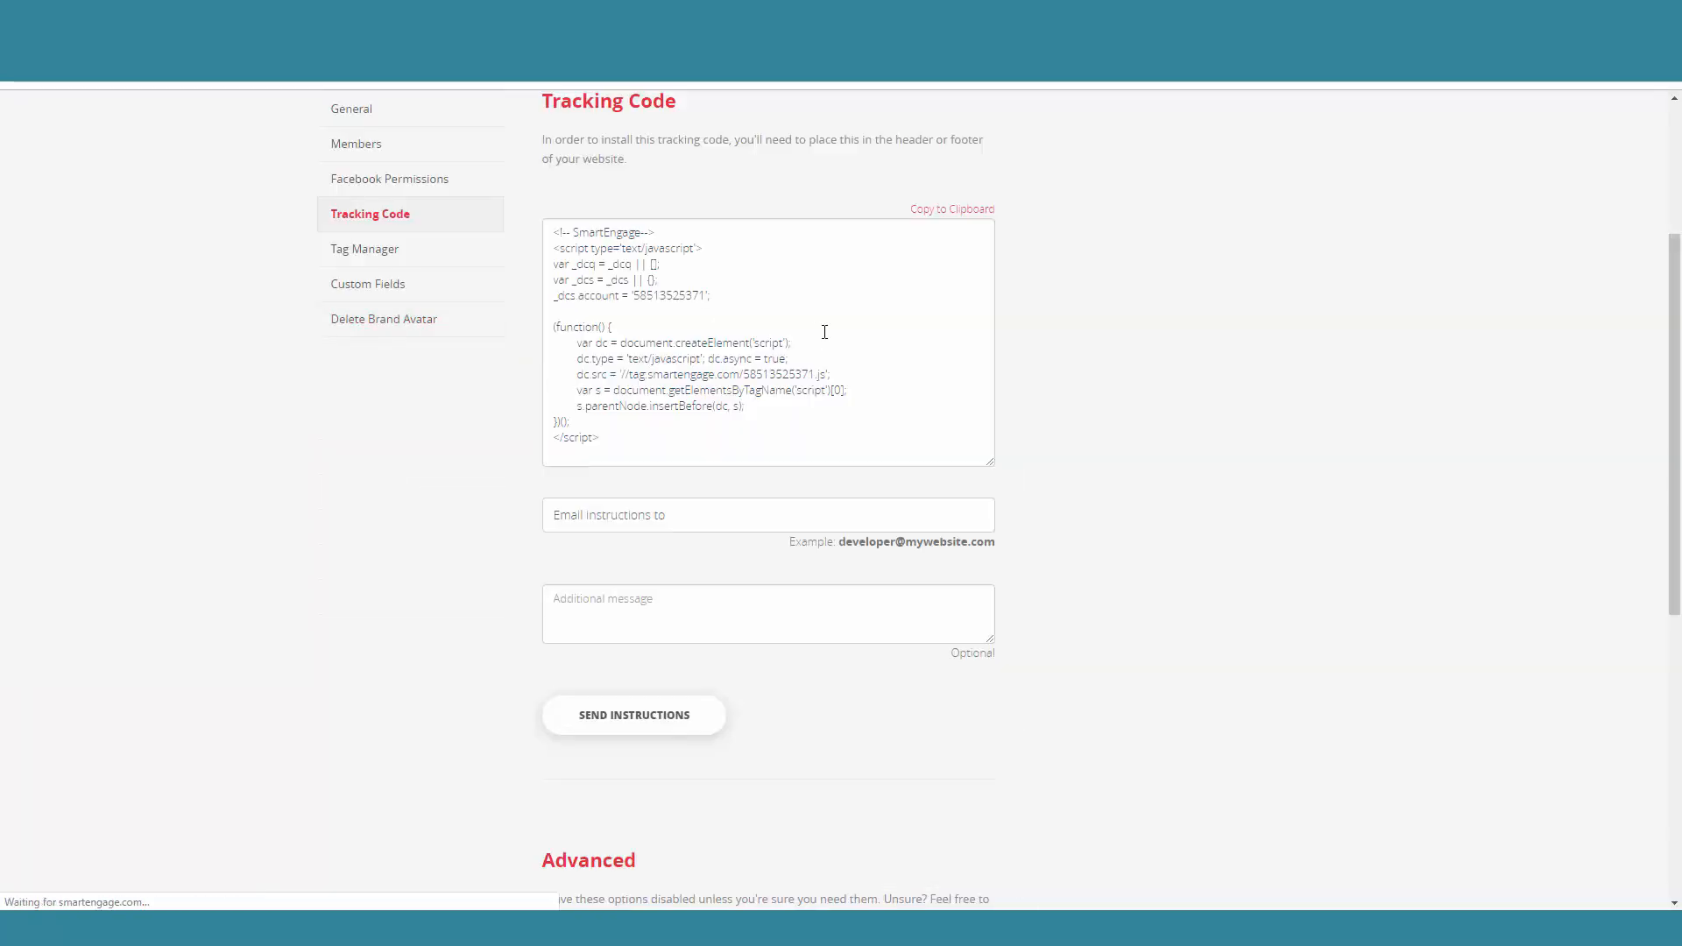
click(953, 211)
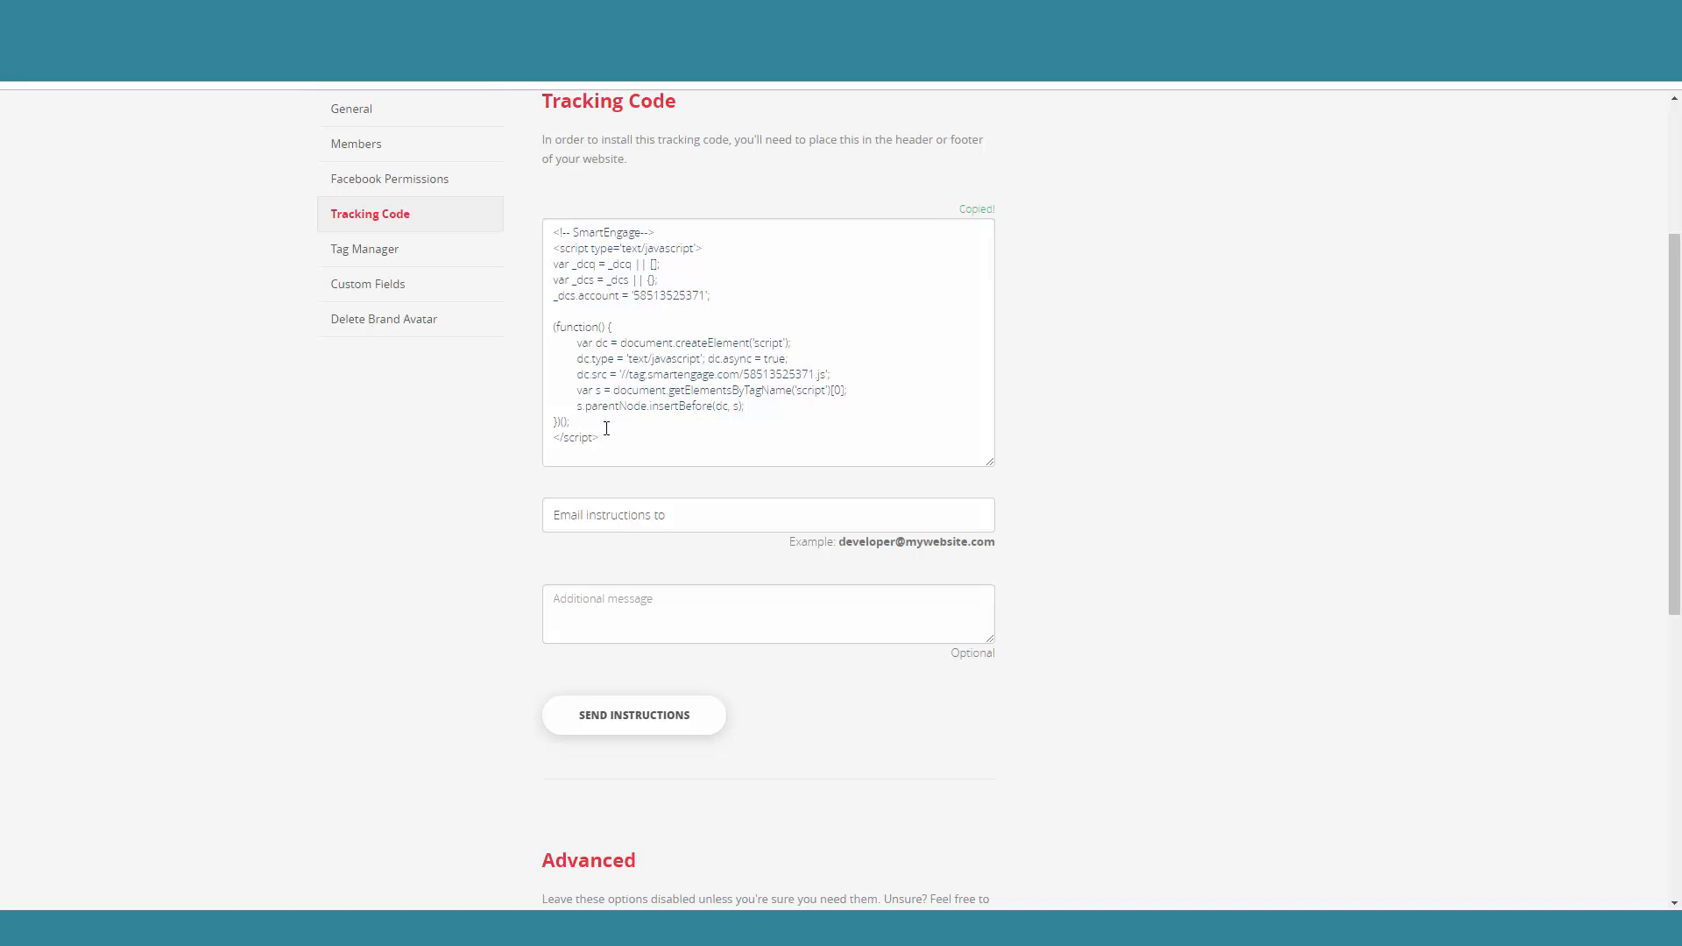
Step: Switch to the WordPress admin and save the SmartEngage tracking code as the Header Script in the Thrive theme's Analytics / Scripts options
click(429, 13)
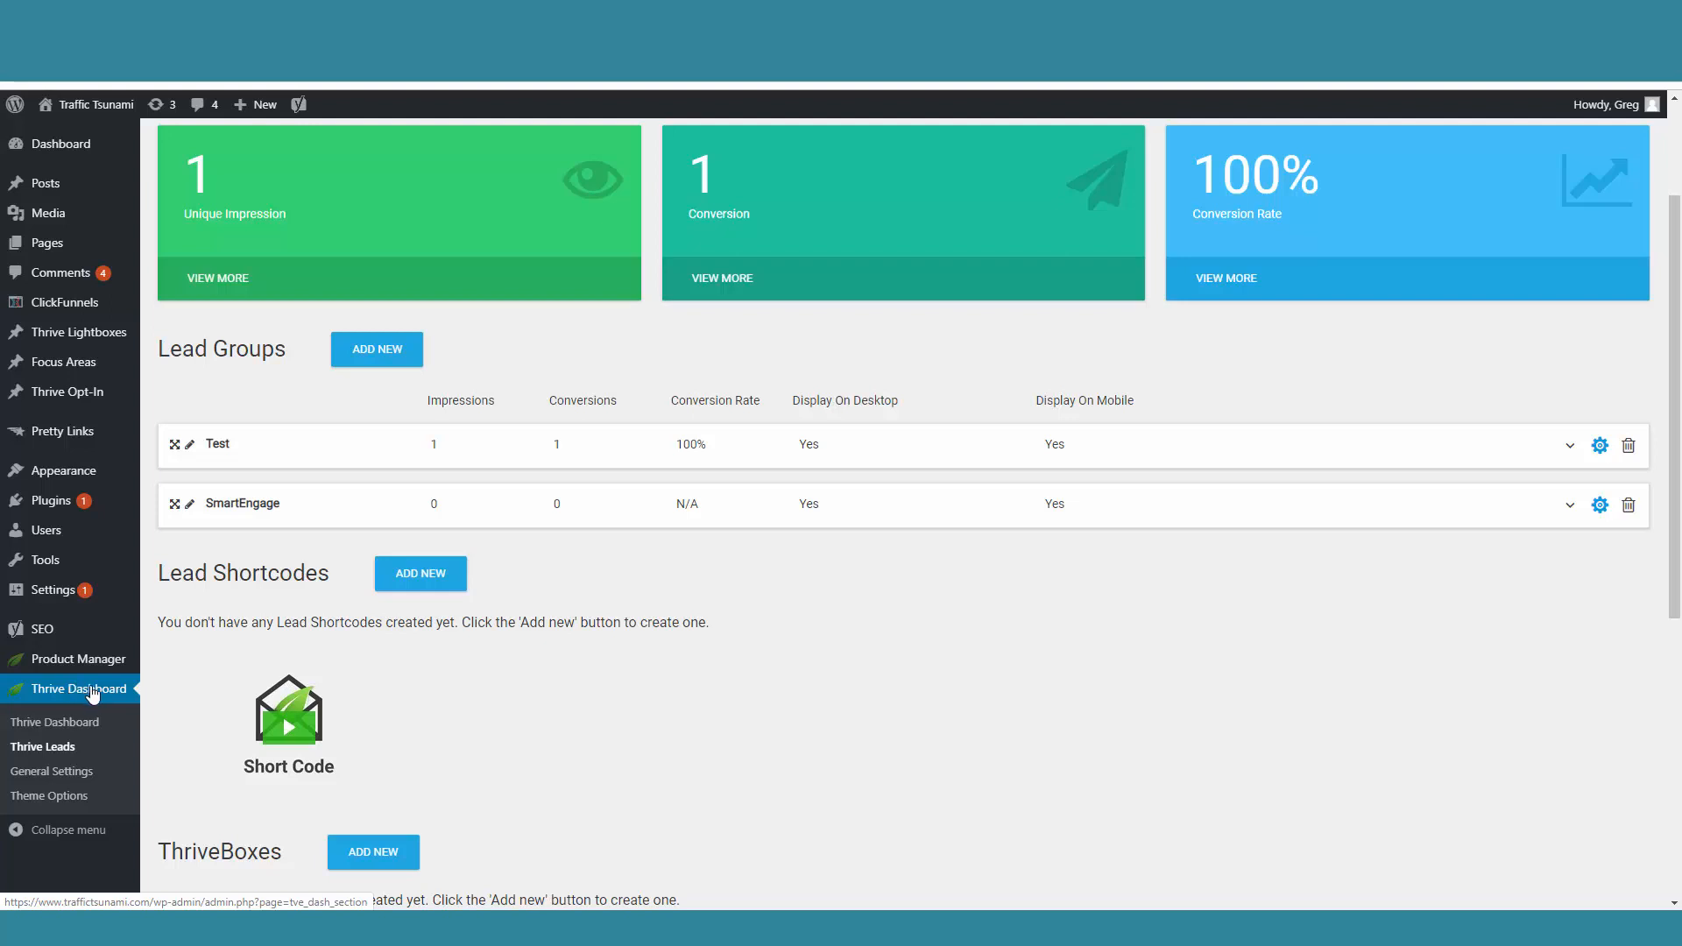
click(43, 797)
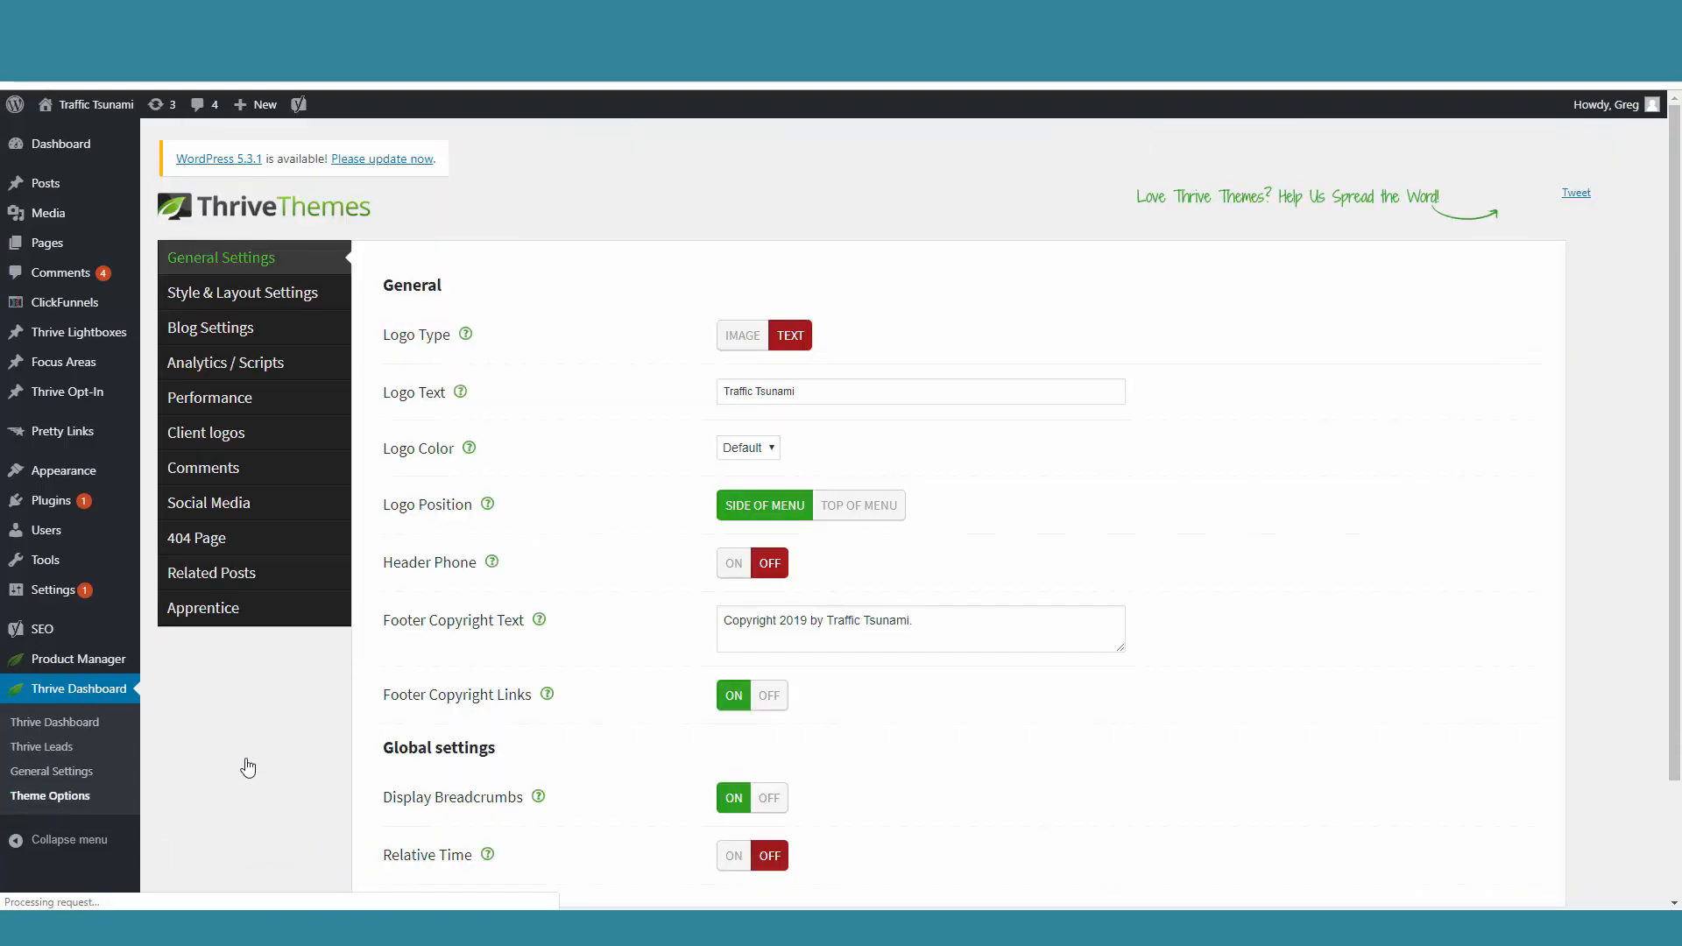
click(228, 366)
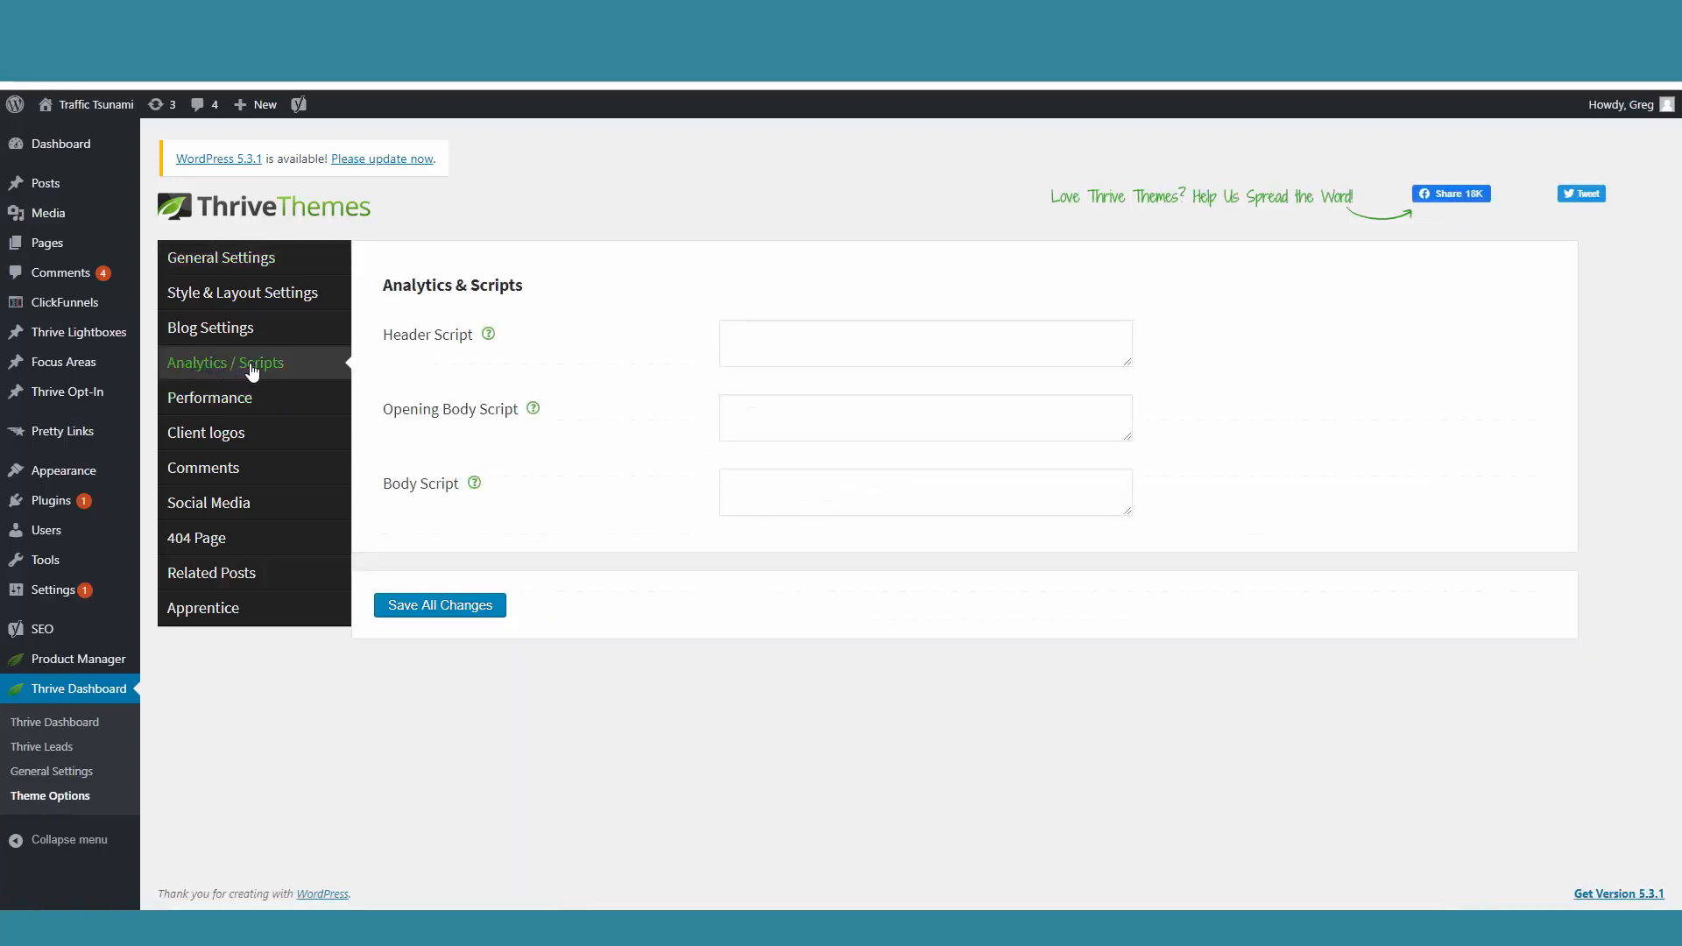
click(755, 335)
right_click(759, 335)
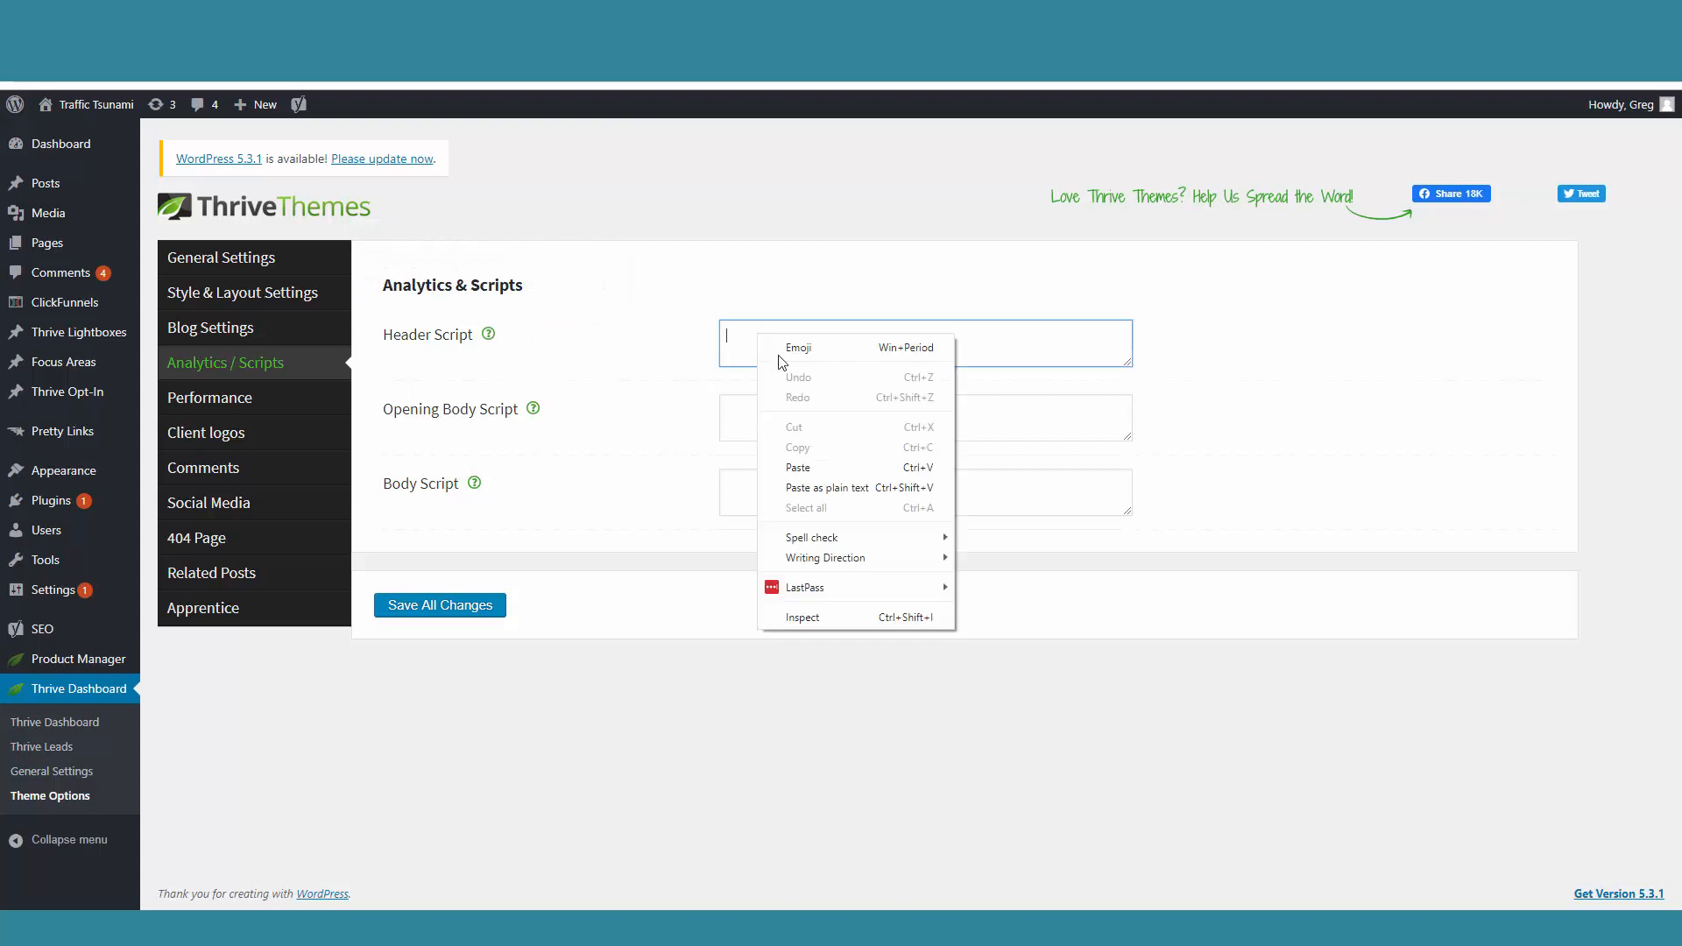
click(815, 467)
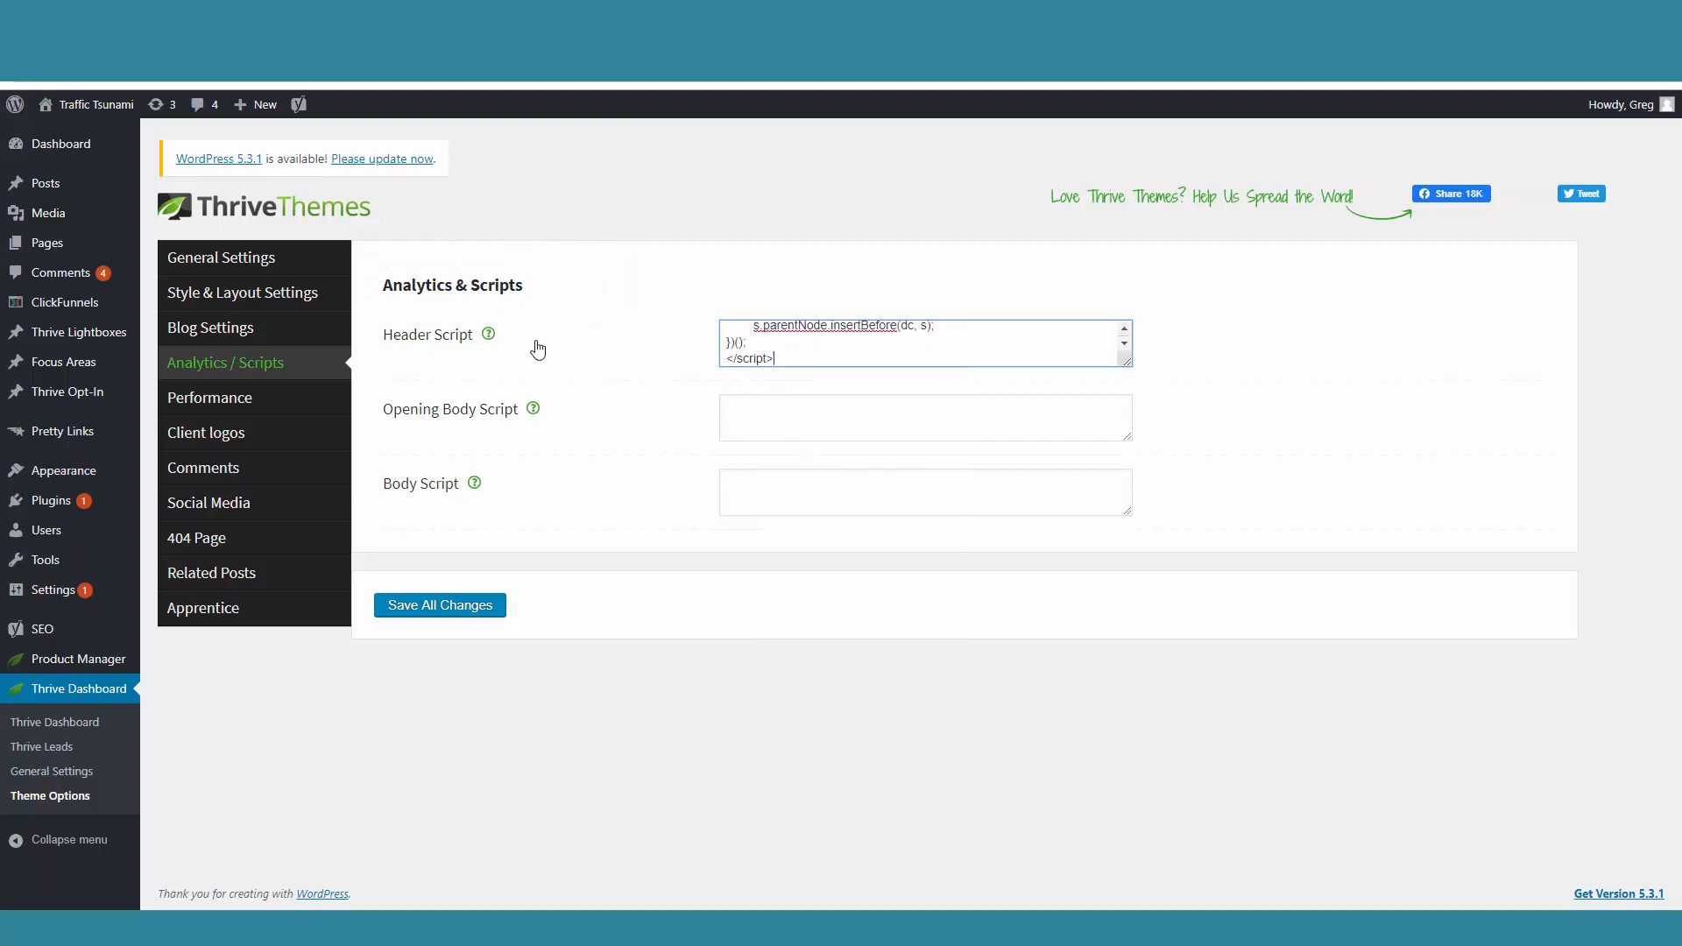
click(463, 610)
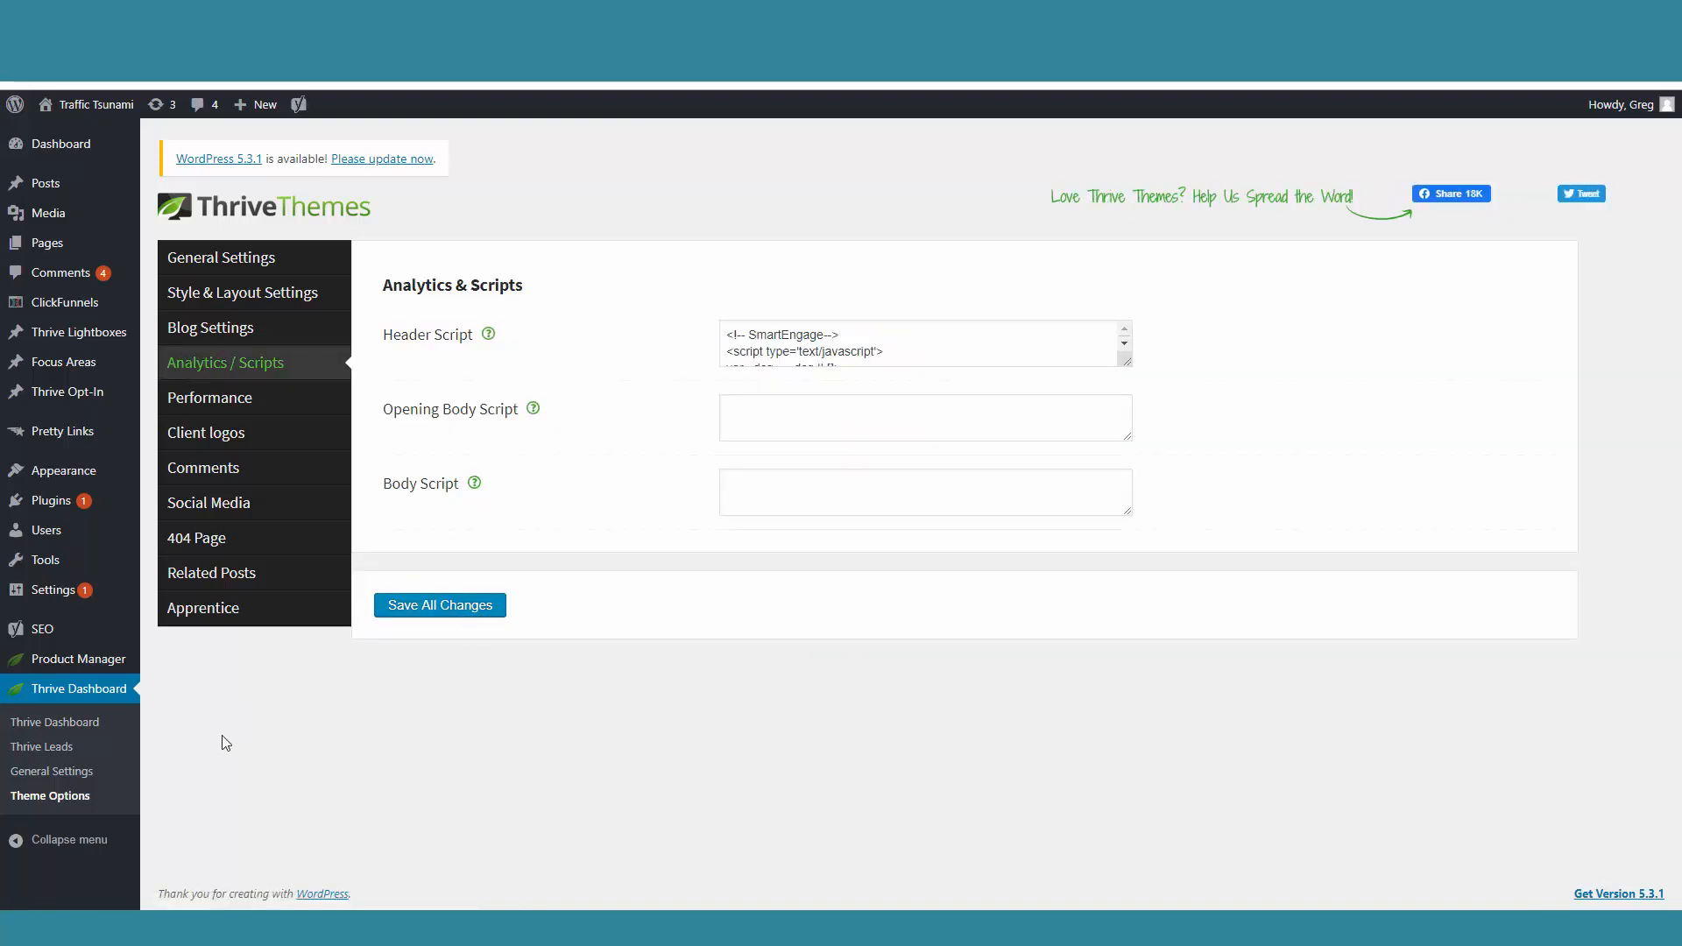
Step: In Thrive Leads, set the SmartEngage lead group's display settings to Front Page and save them
click(50, 748)
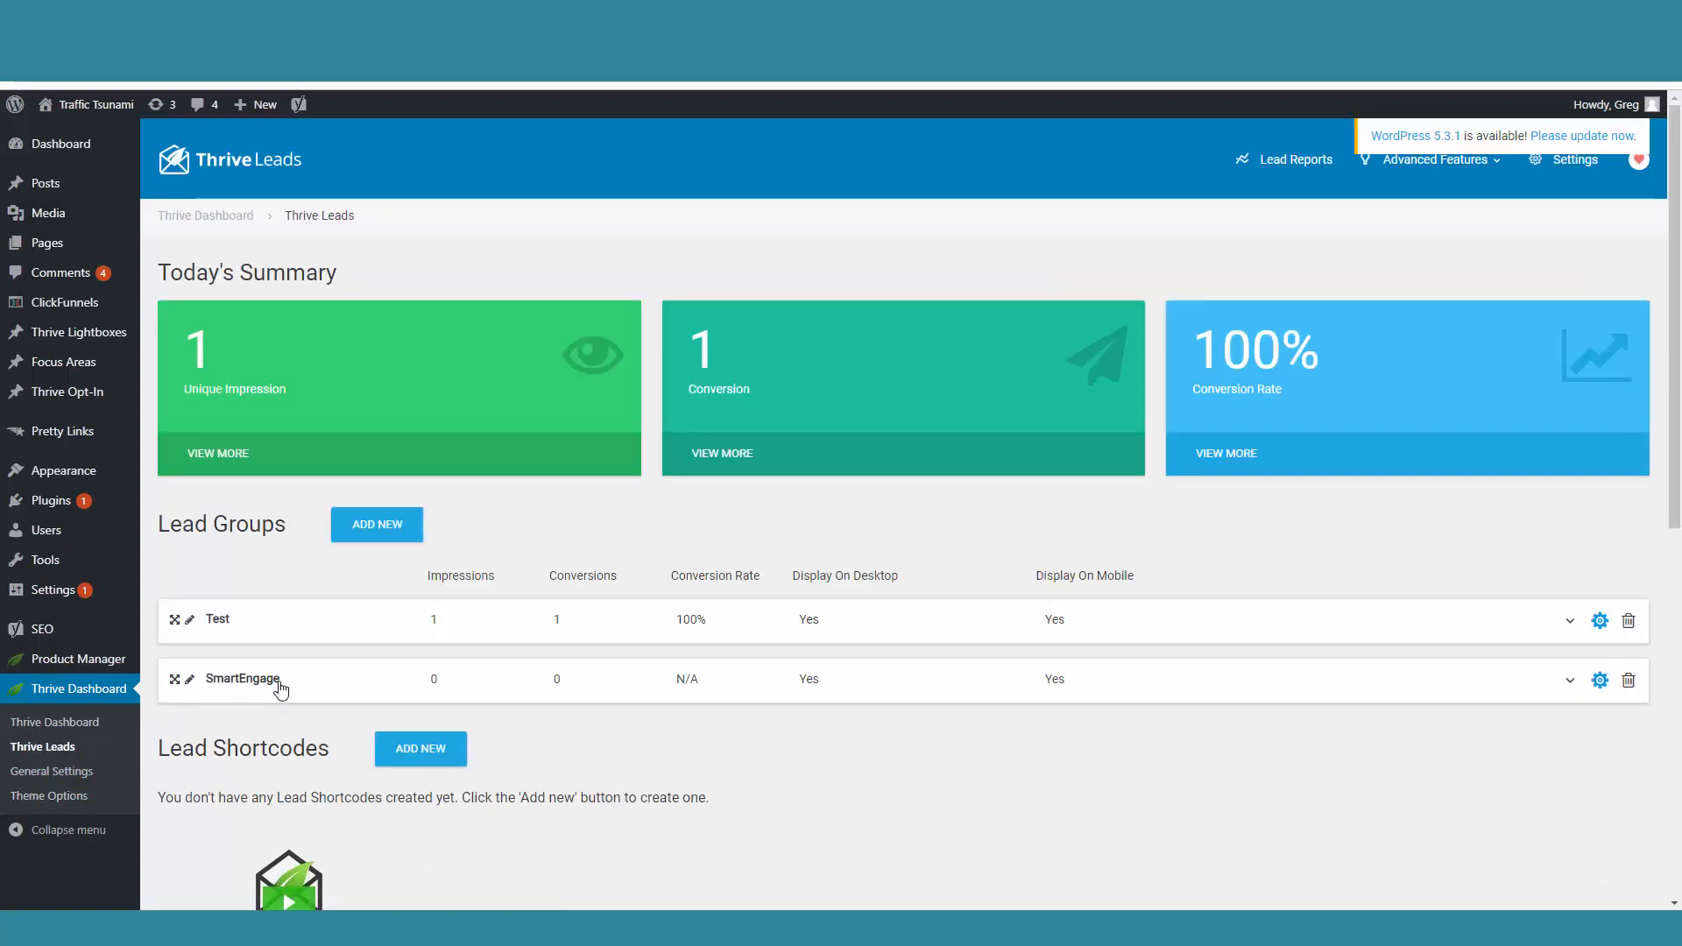
scroll(565, 677, down, 2)
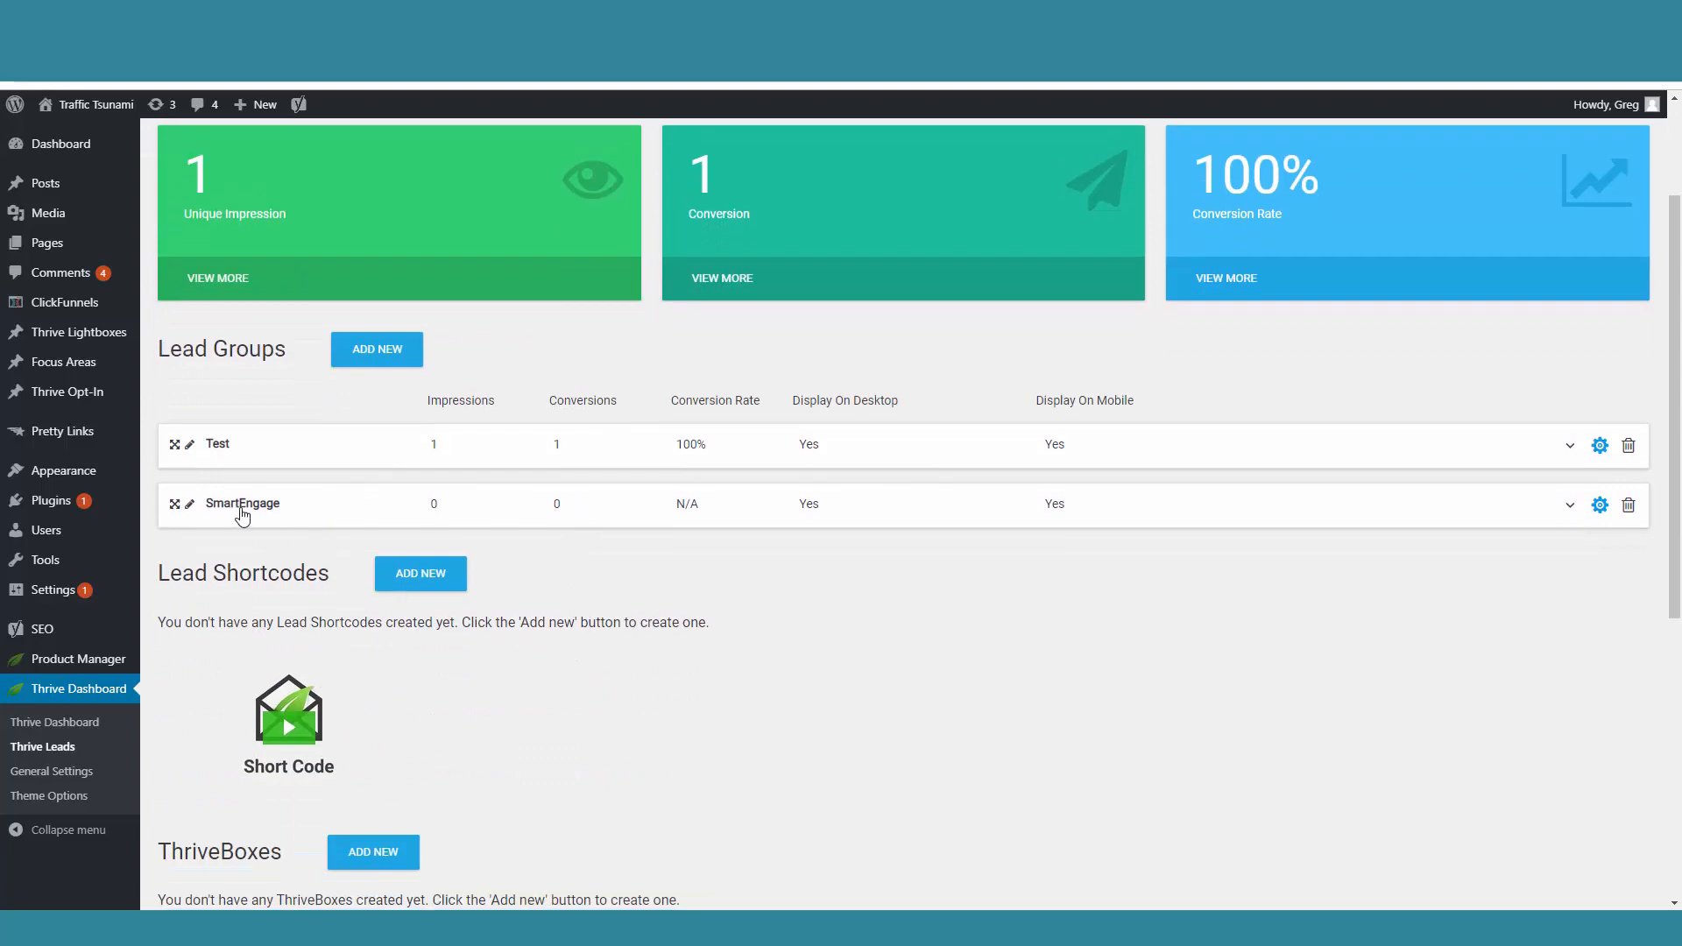
click(288, 515)
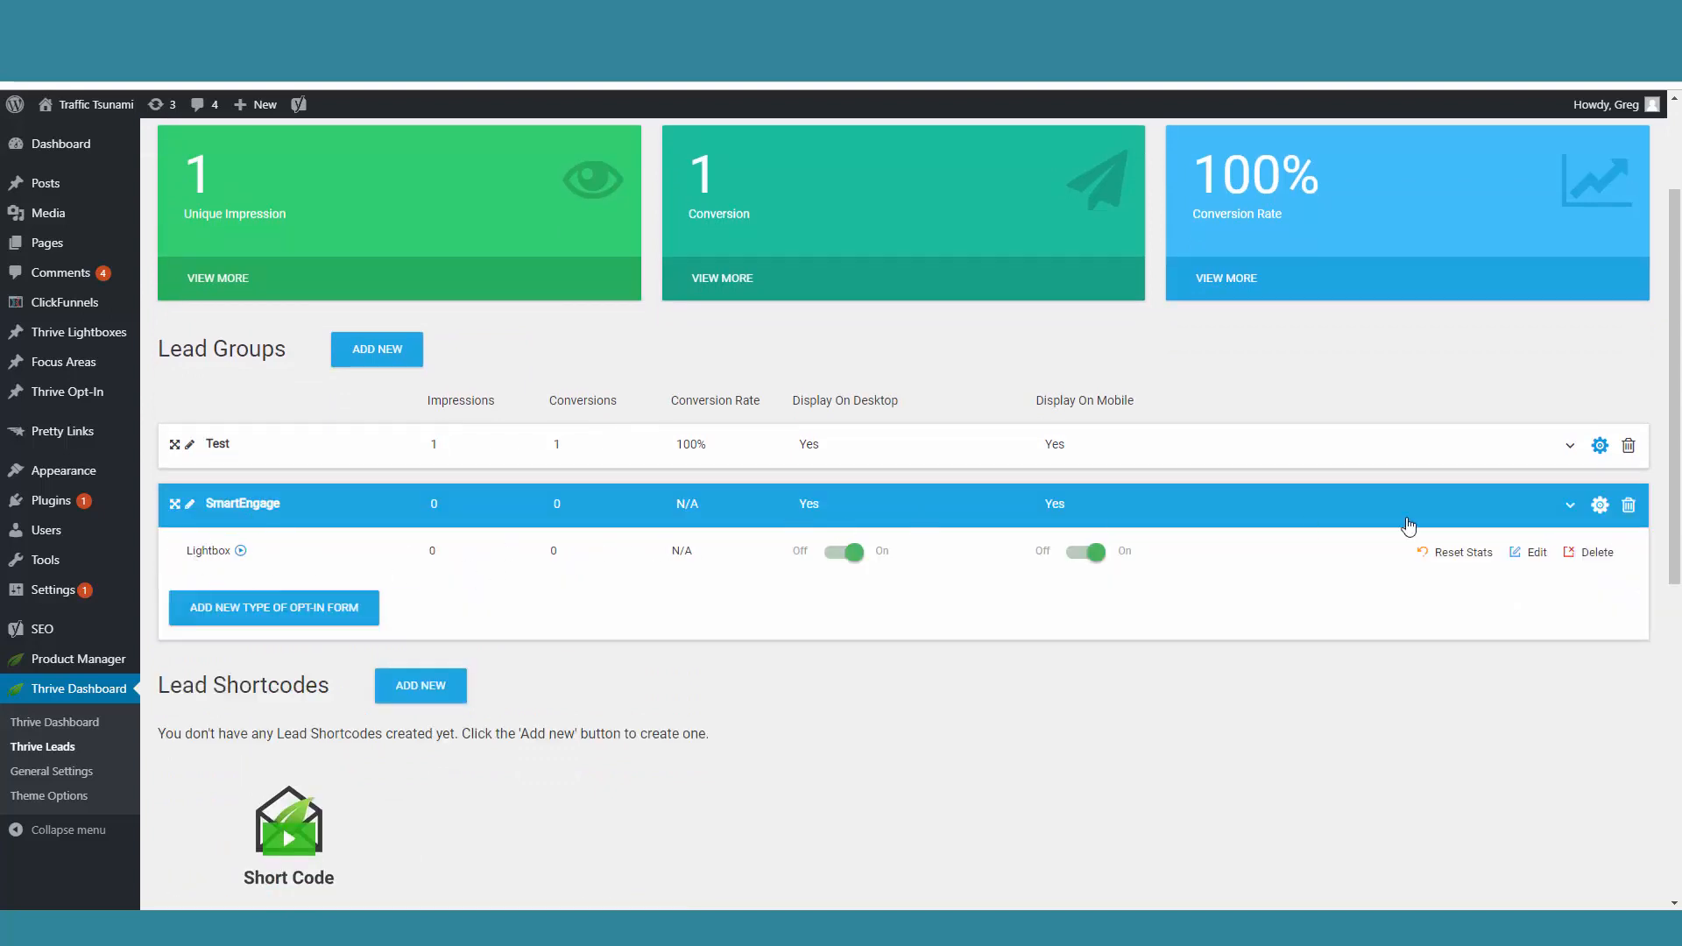
click(1600, 508)
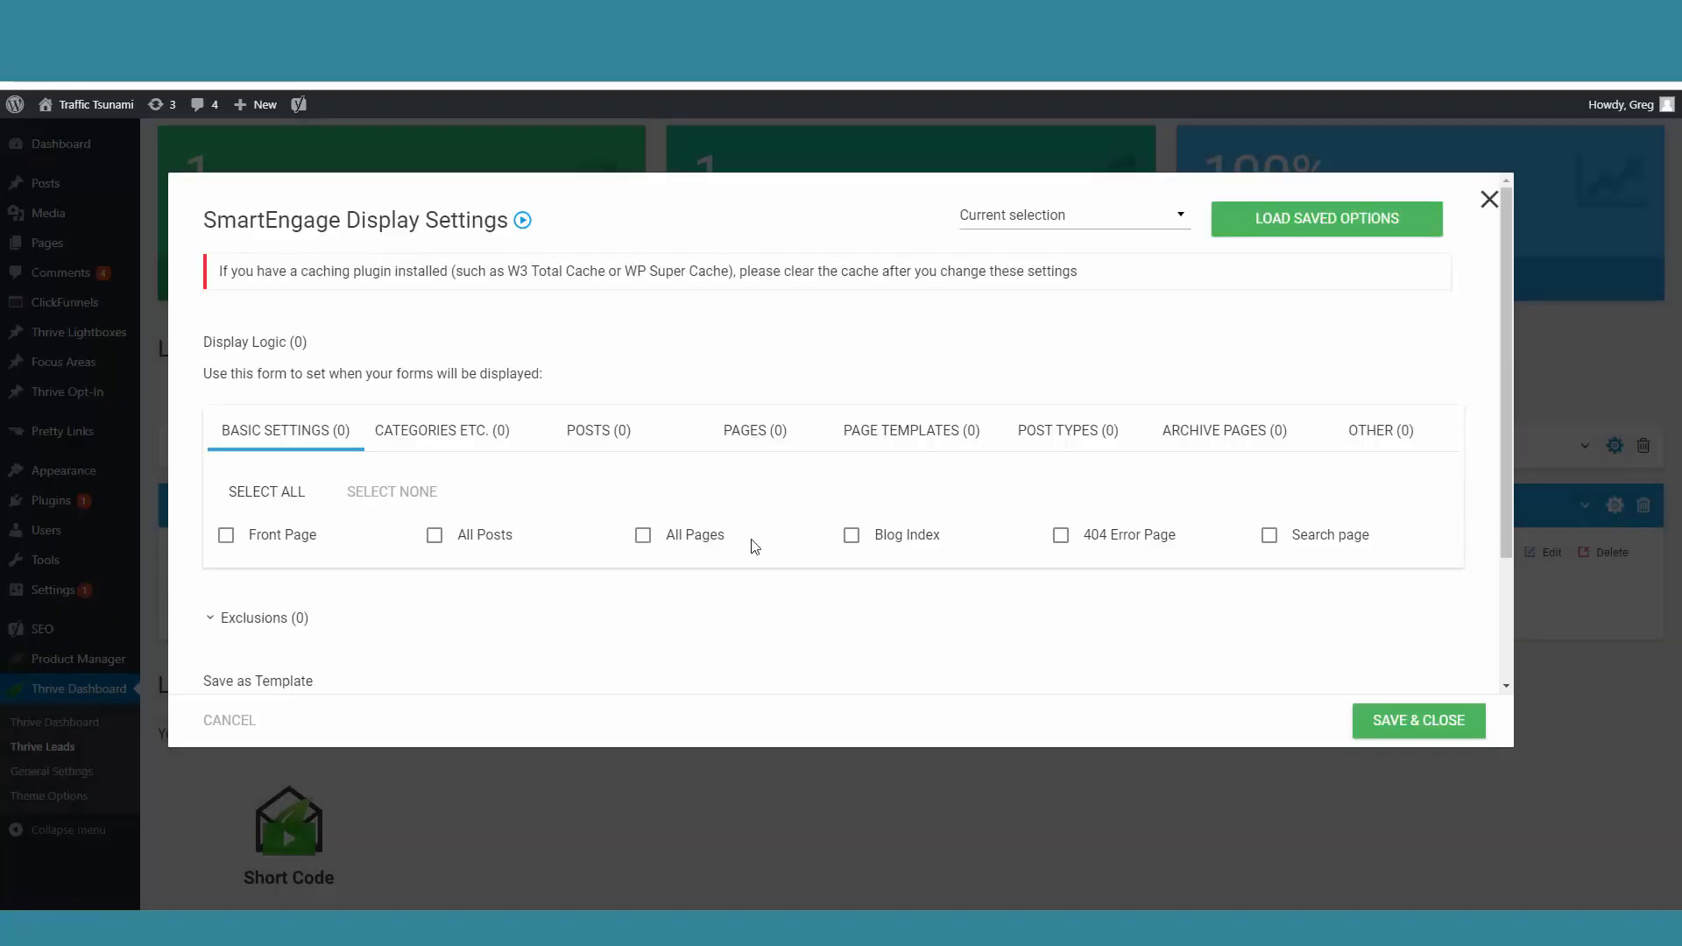
click(225, 535)
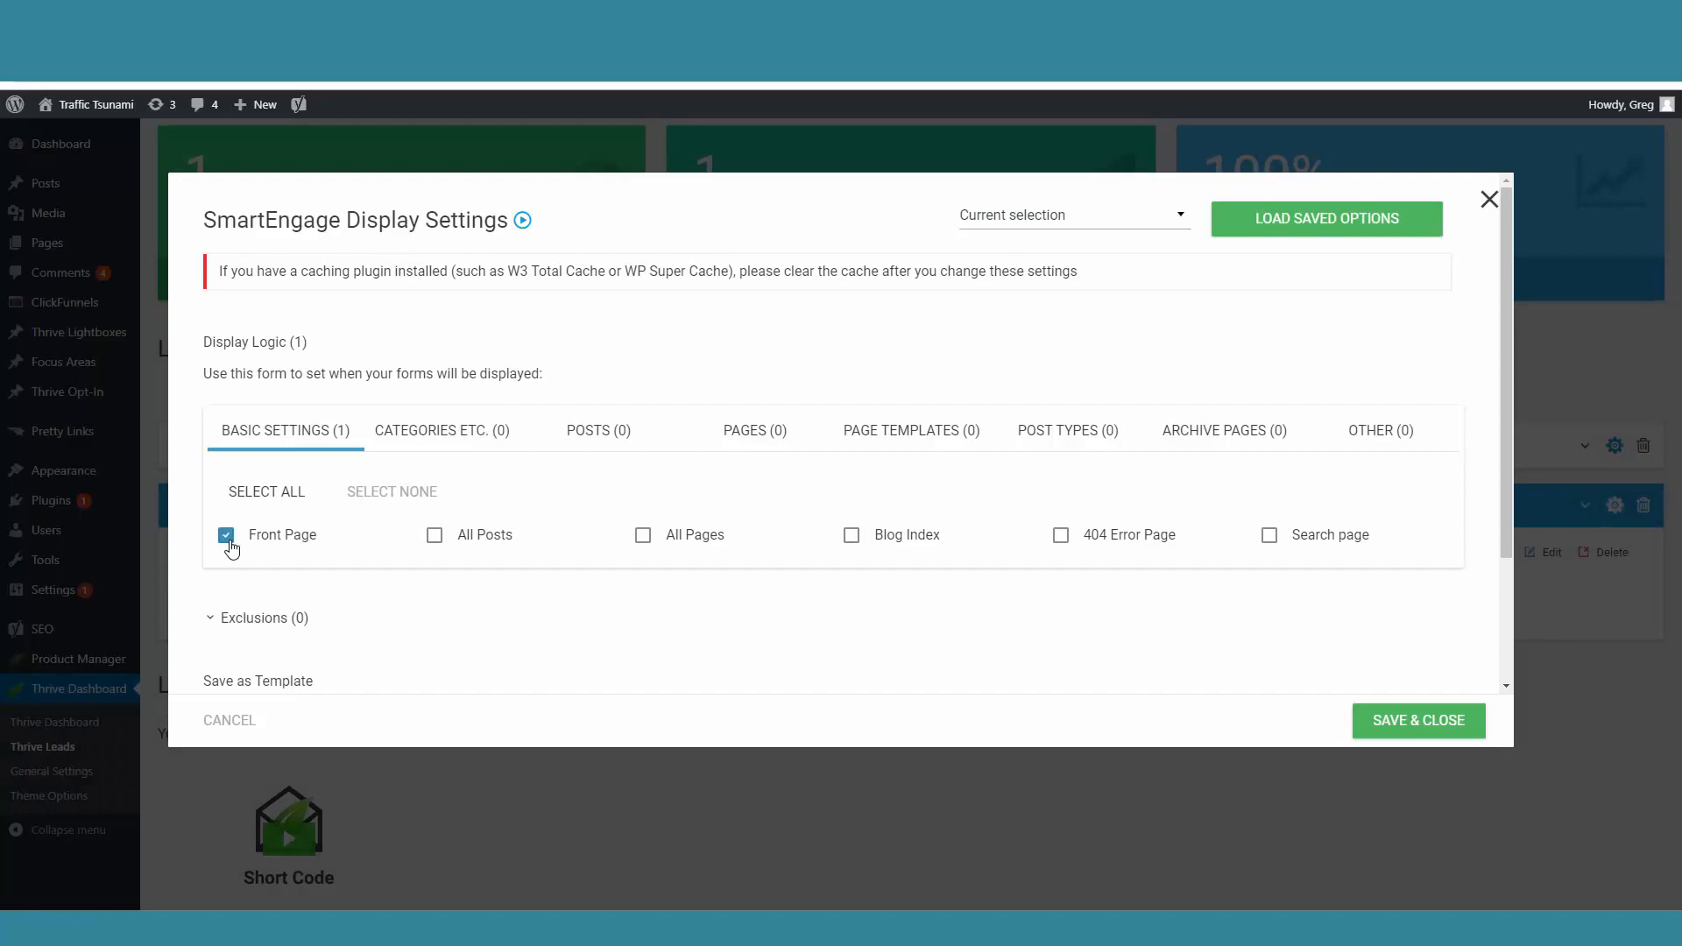
click(1408, 724)
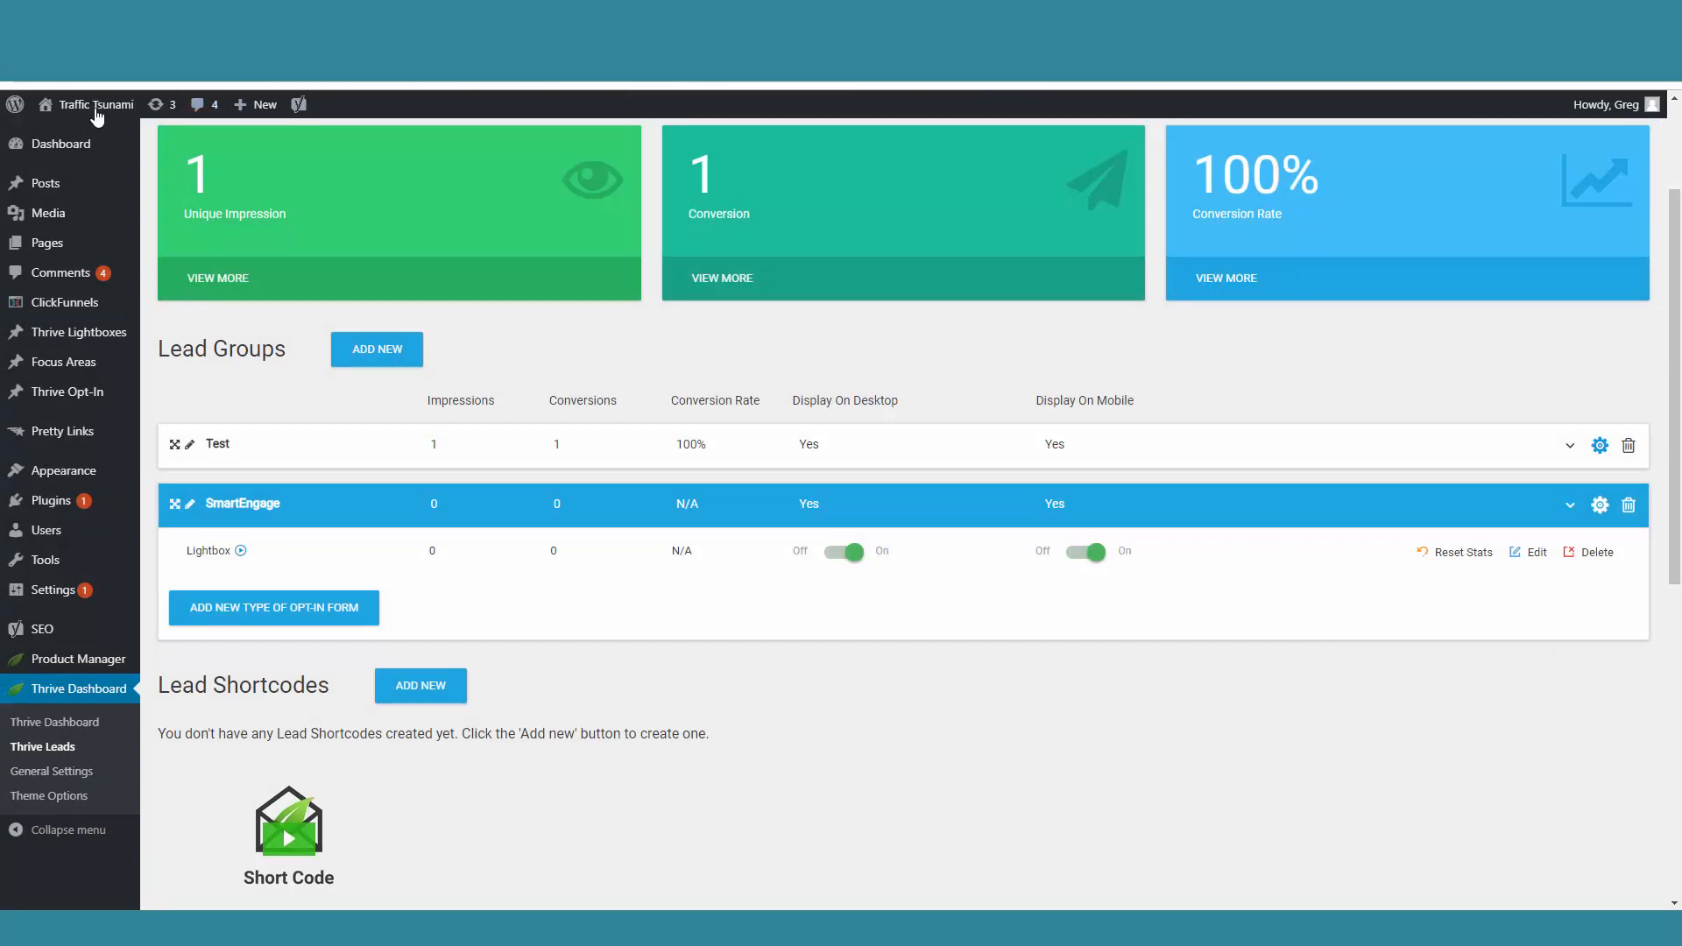
Step: Visit the live site and request access in the lightbox to reach its sign-up form
mouse_move(96, 110)
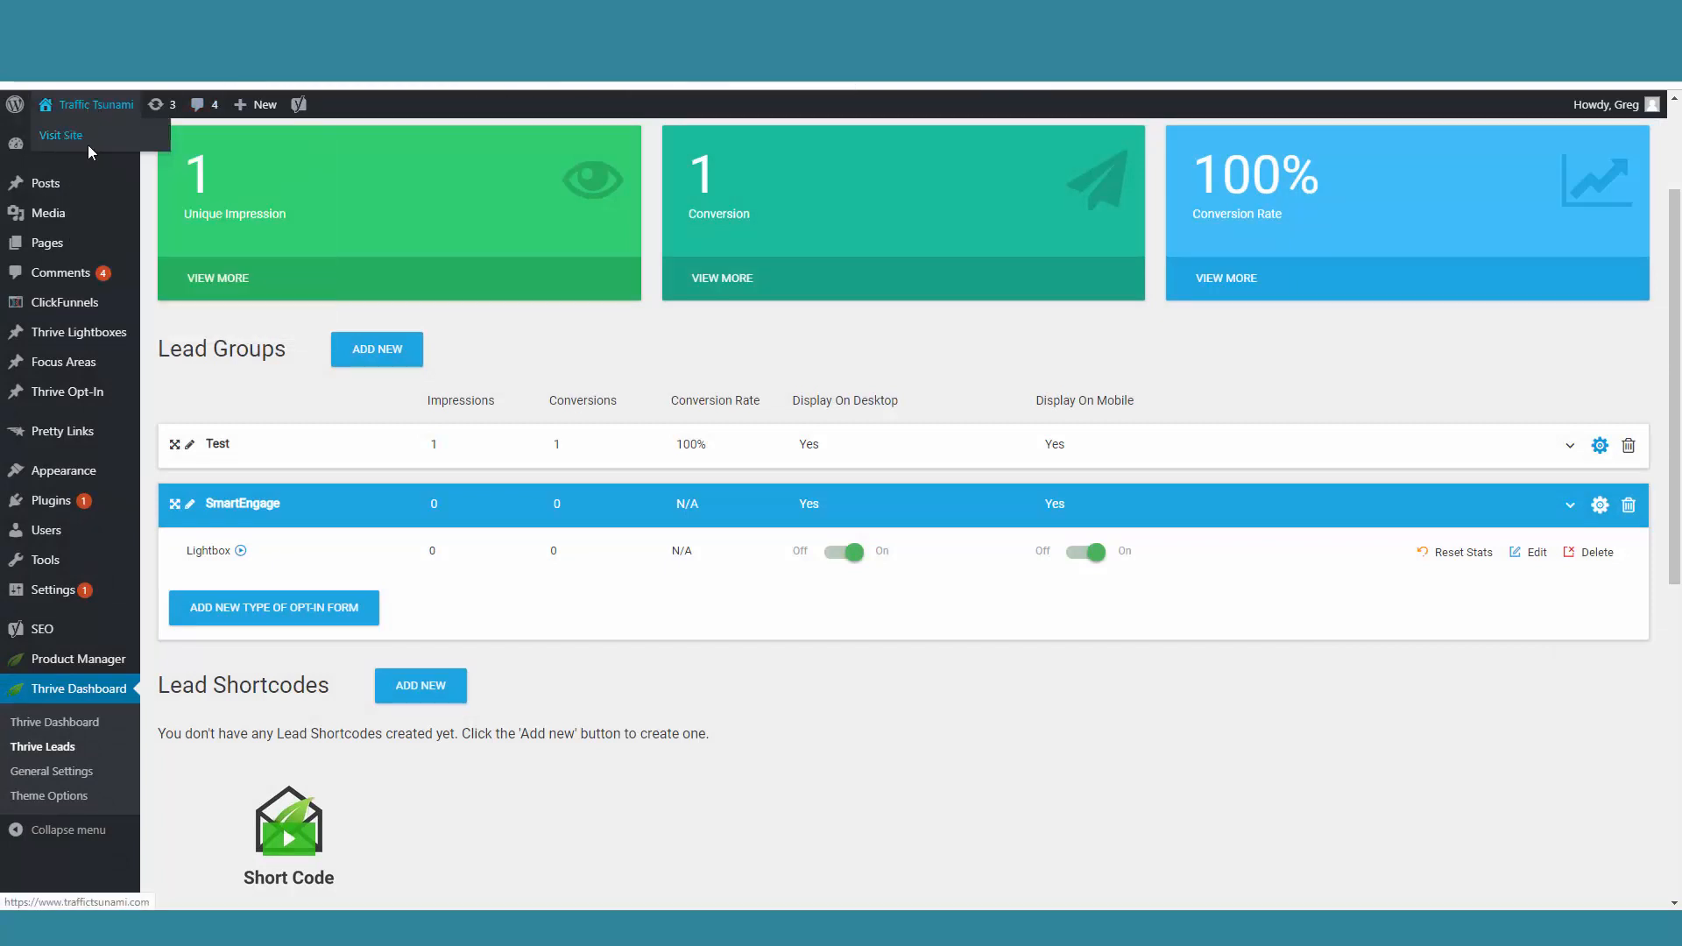
click(89, 147)
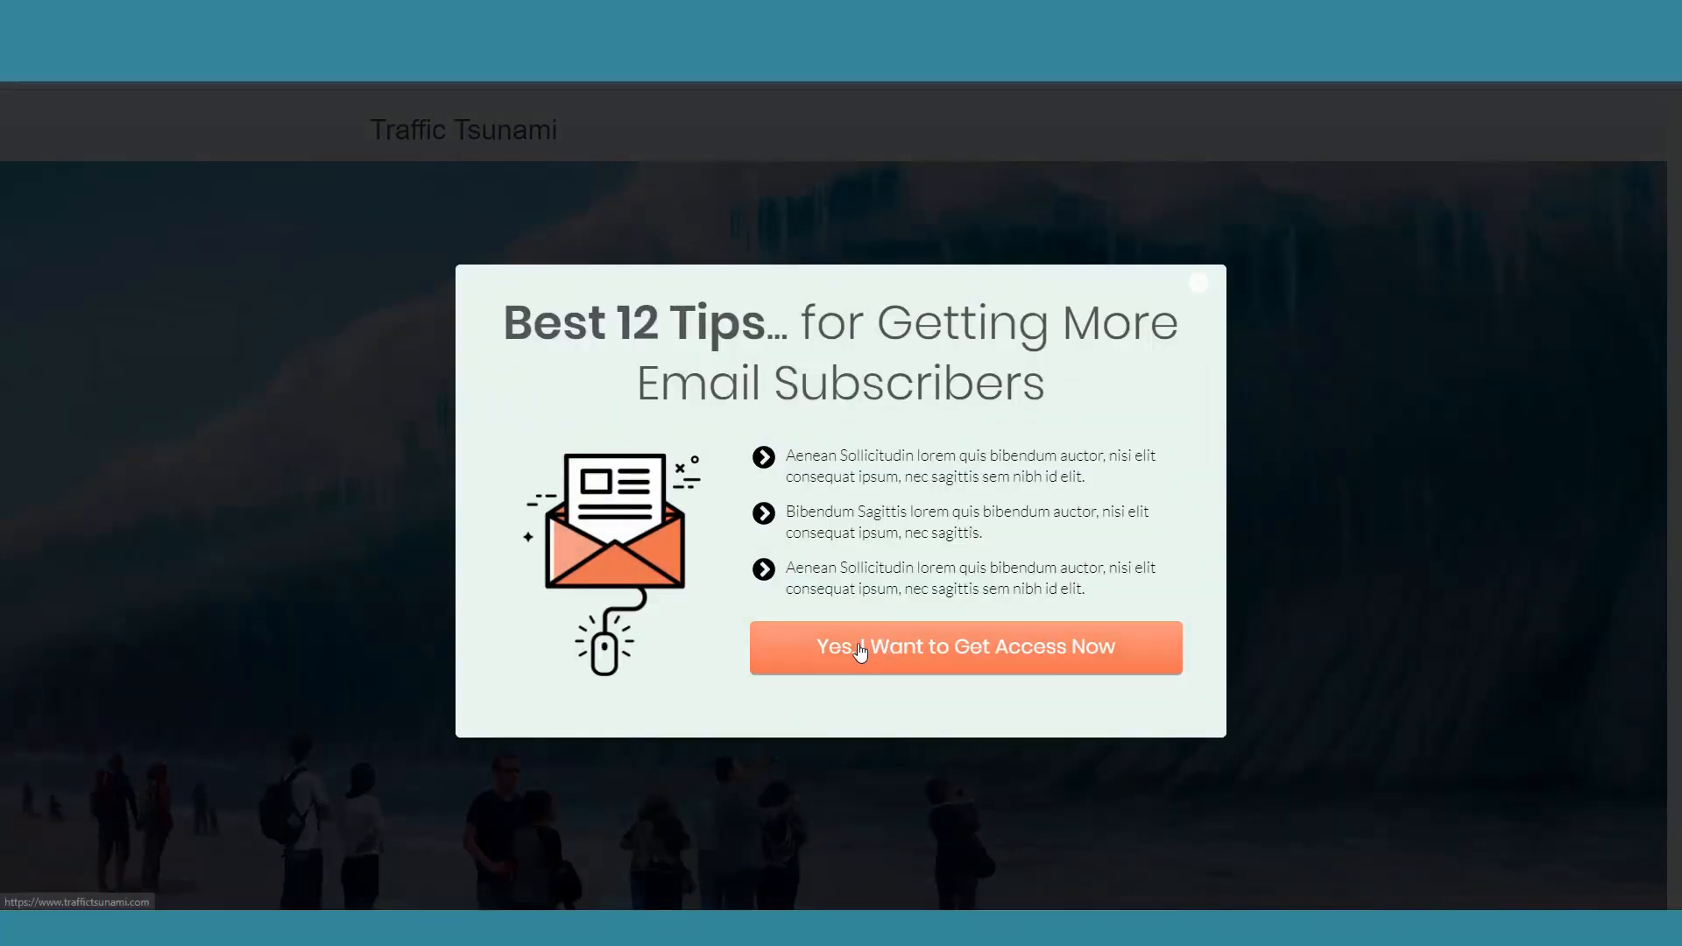
click(902, 662)
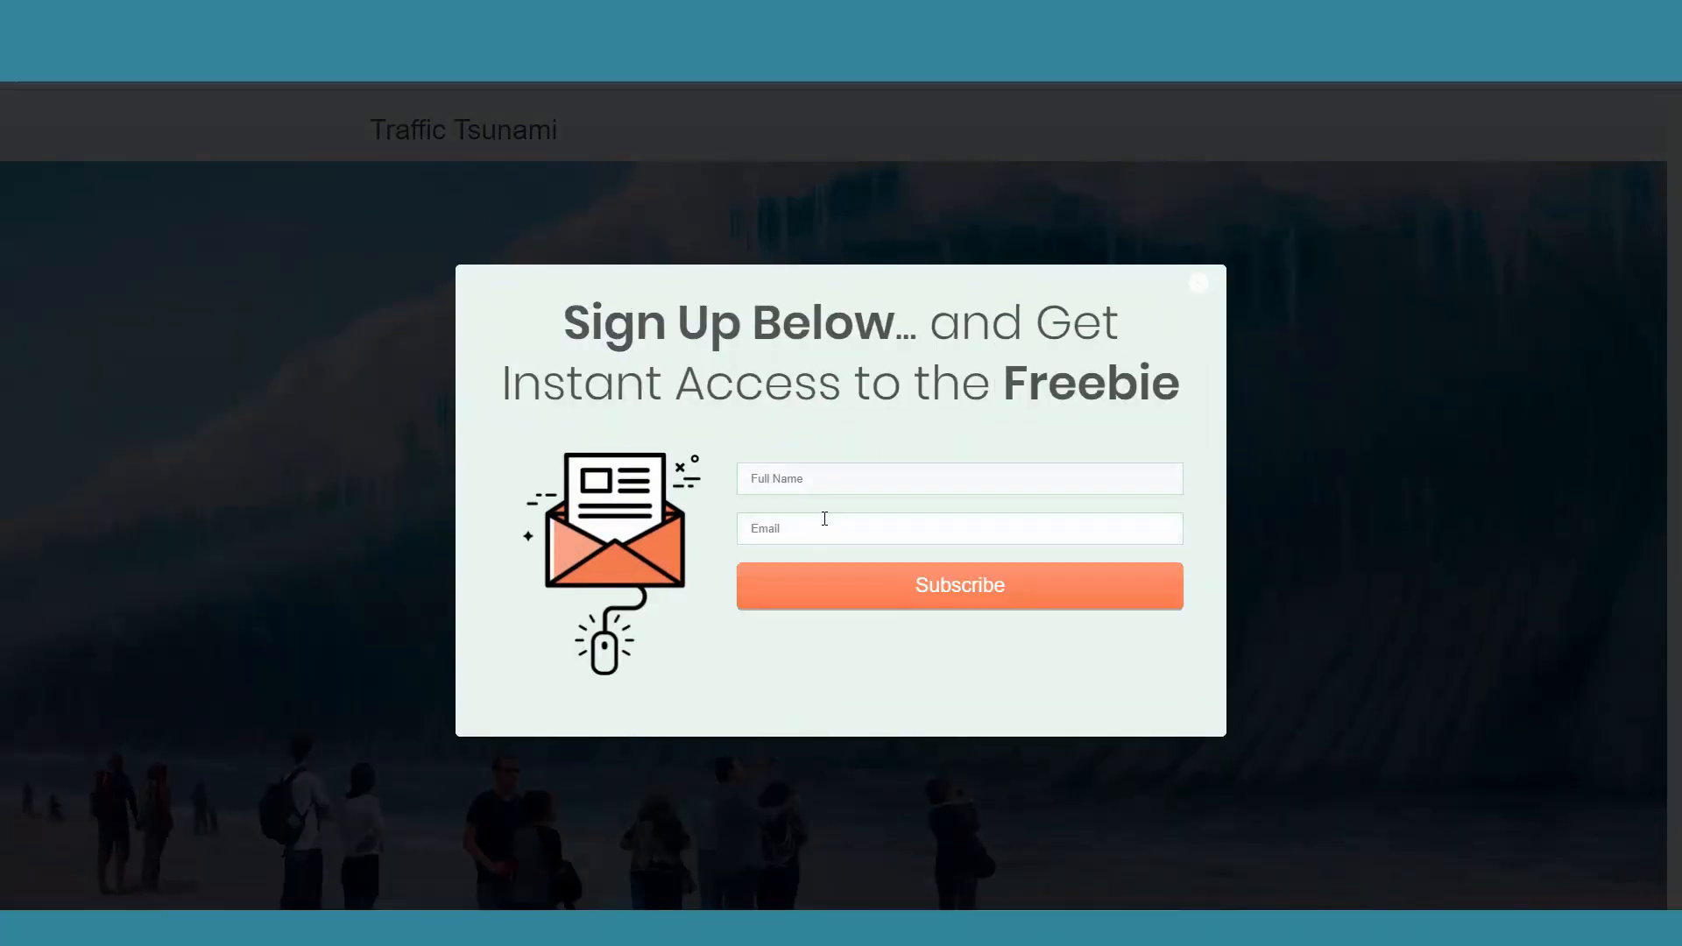
Step: Fill in the sign-up form with a test full name and e-mail address, and subscribe
click(828, 478)
text(D)
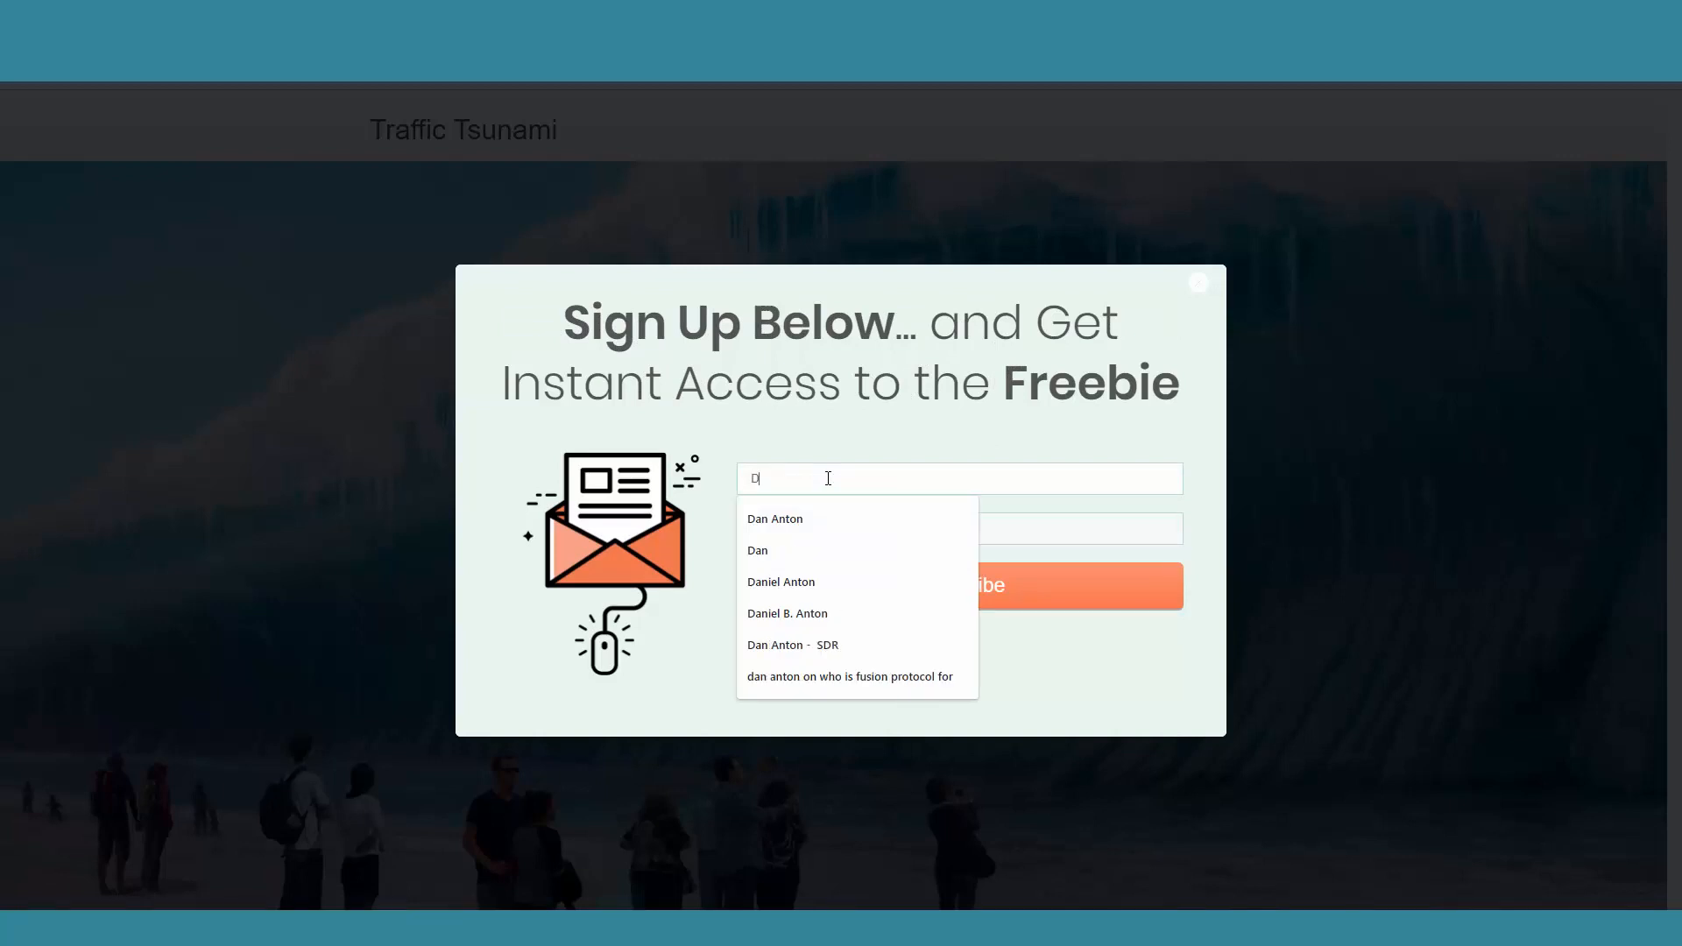
text(anSE )
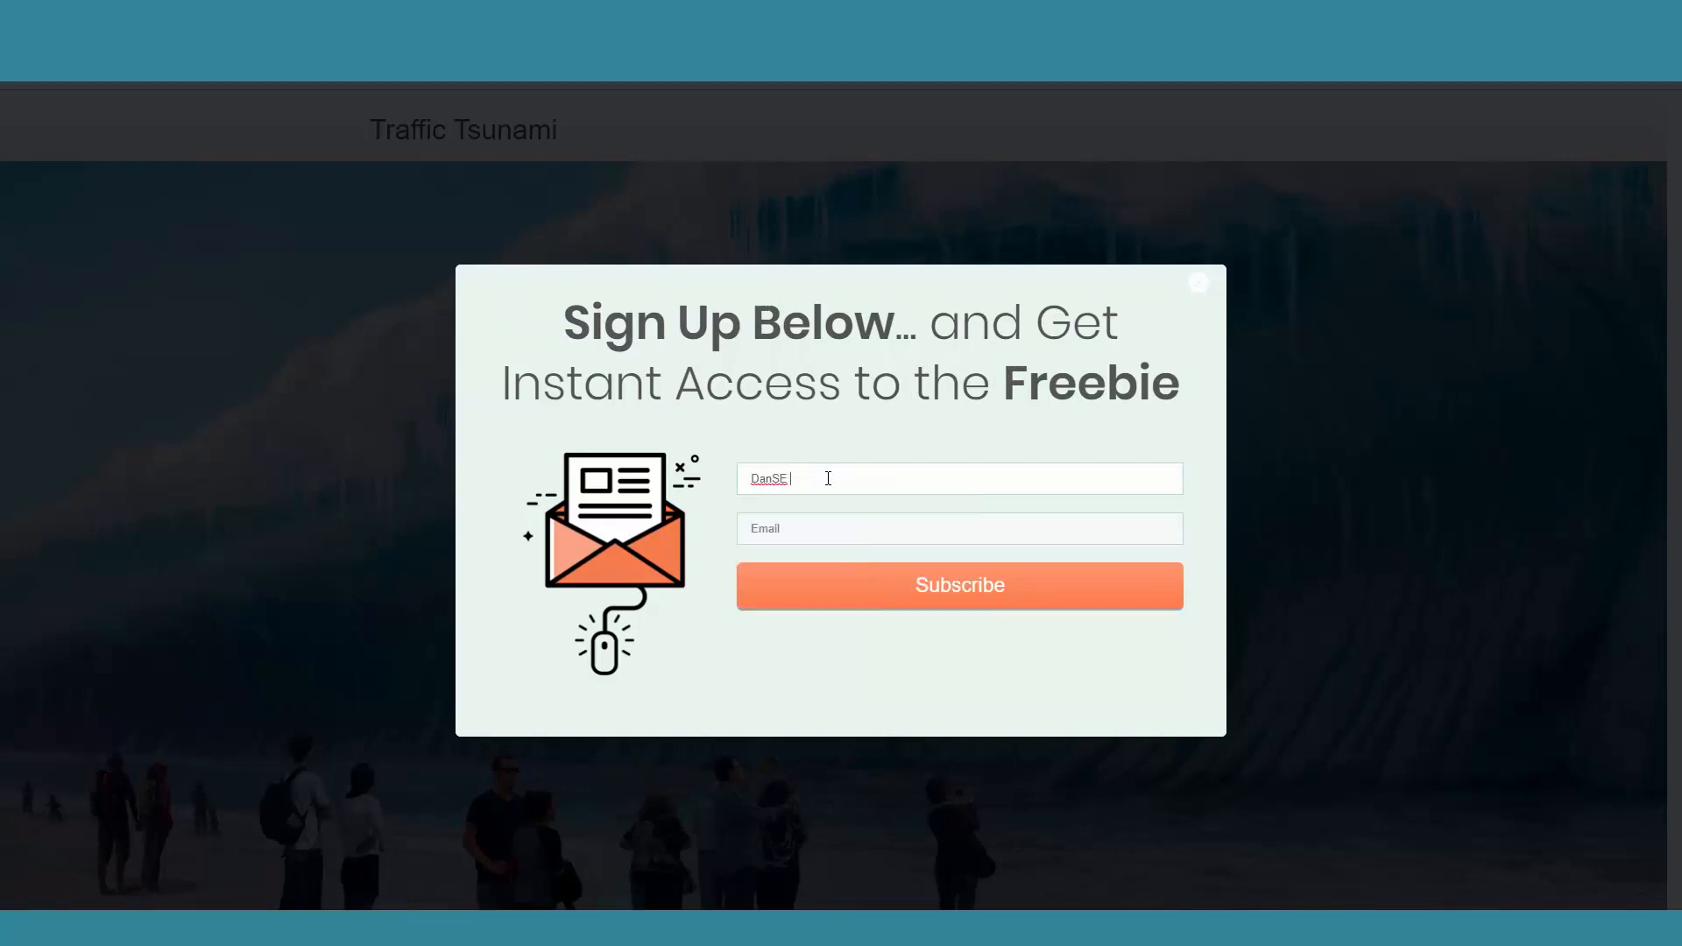
text(TestSE)
click(842, 524)
text(da)
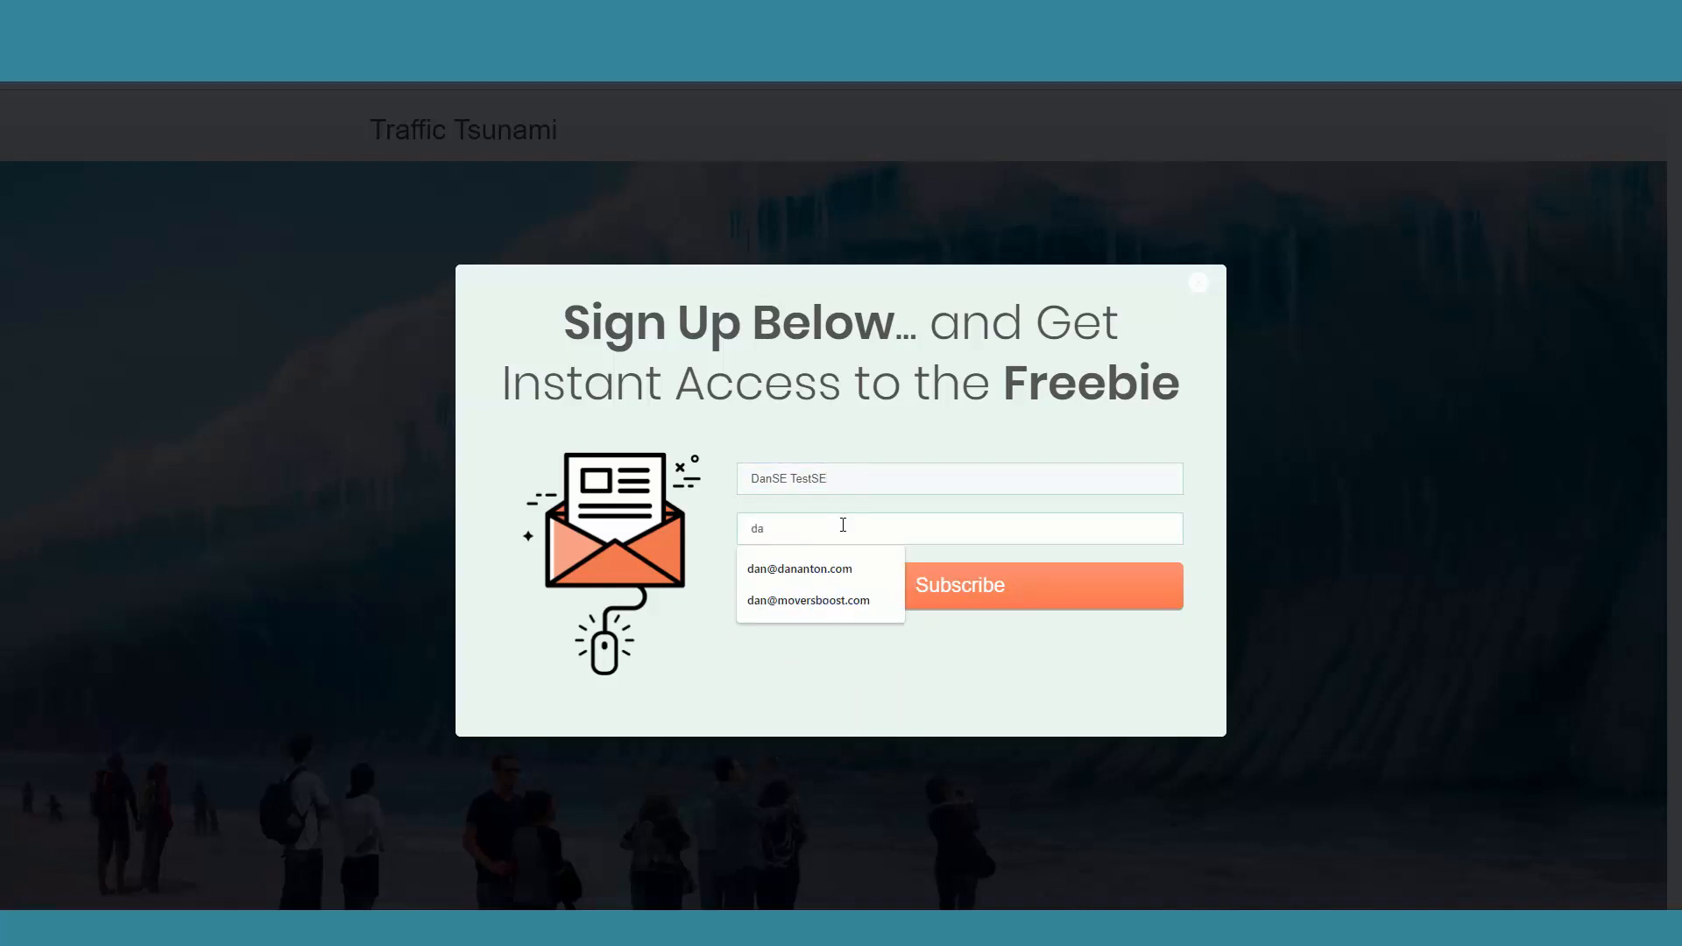
text(n@d)
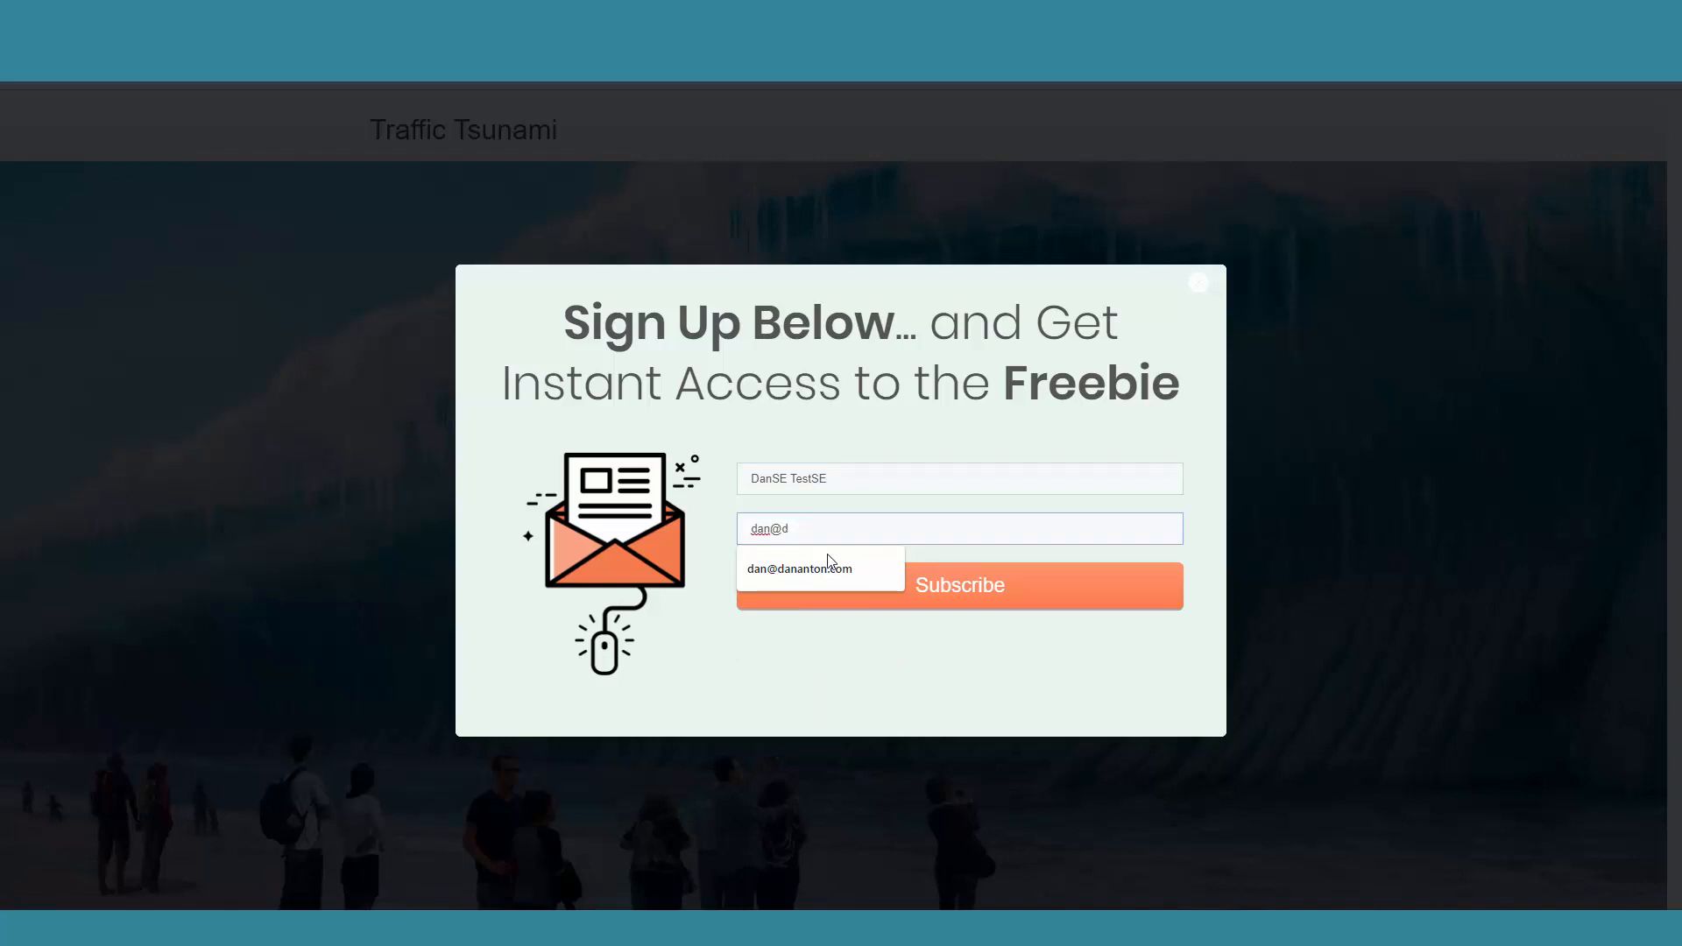
click(825, 561)
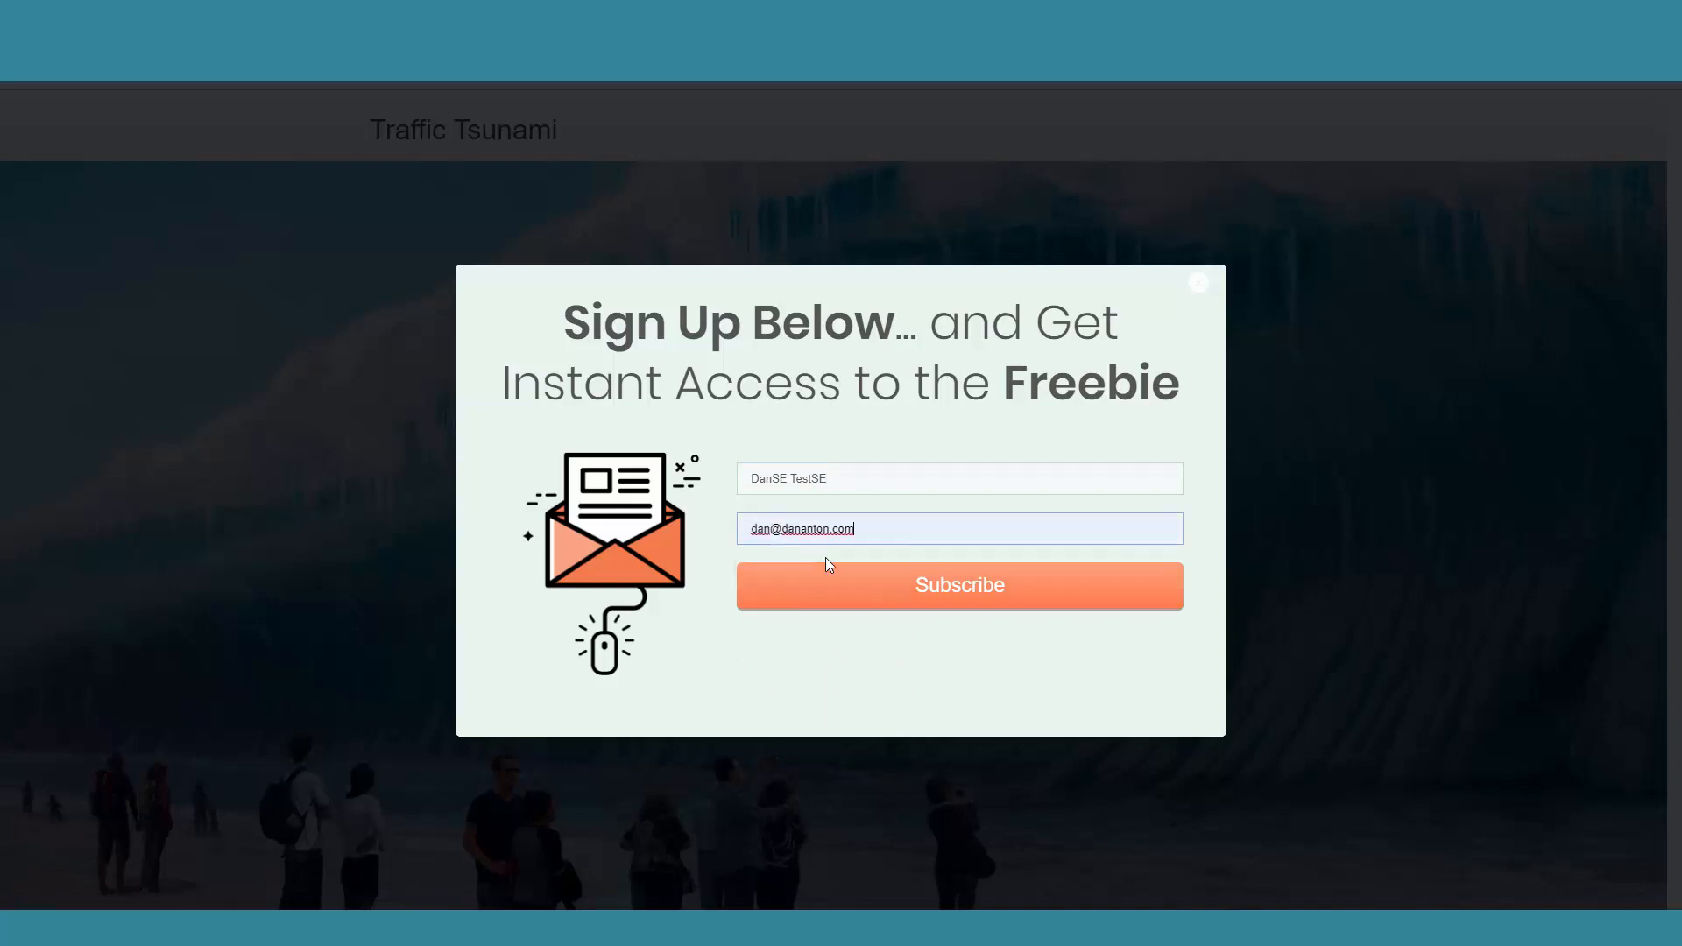
click(933, 593)
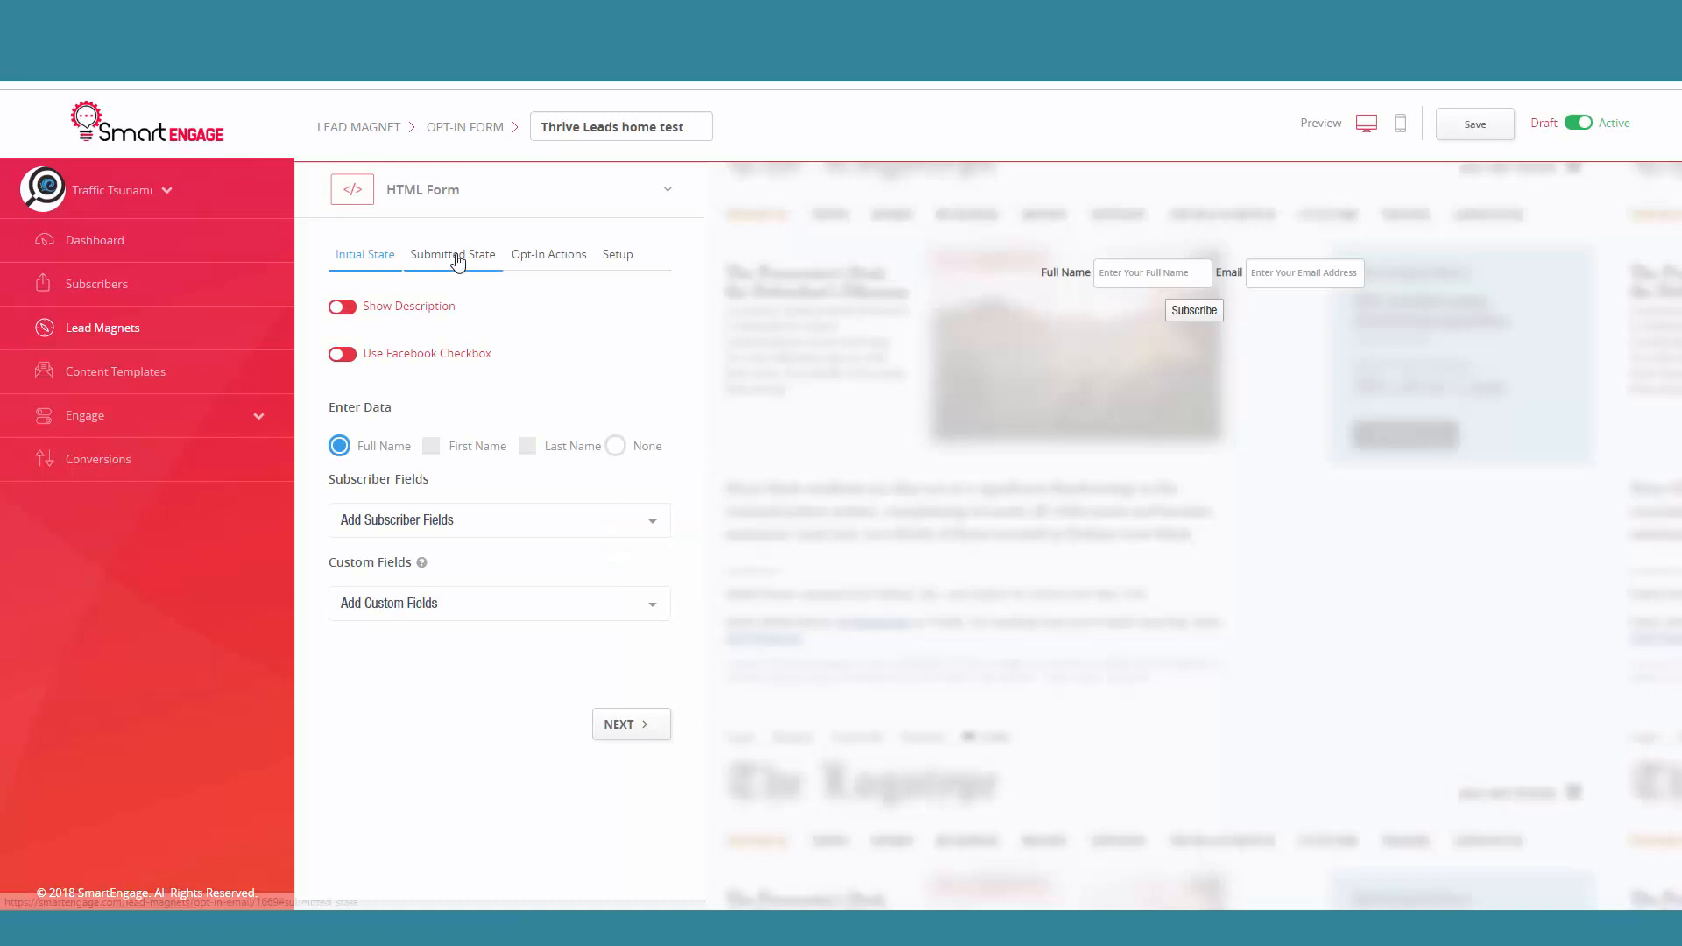
Step: Check the form's Opt-In Actions in SmartEngage, and confirm the test subscription from the confirmation message in Gmail
click(547, 255)
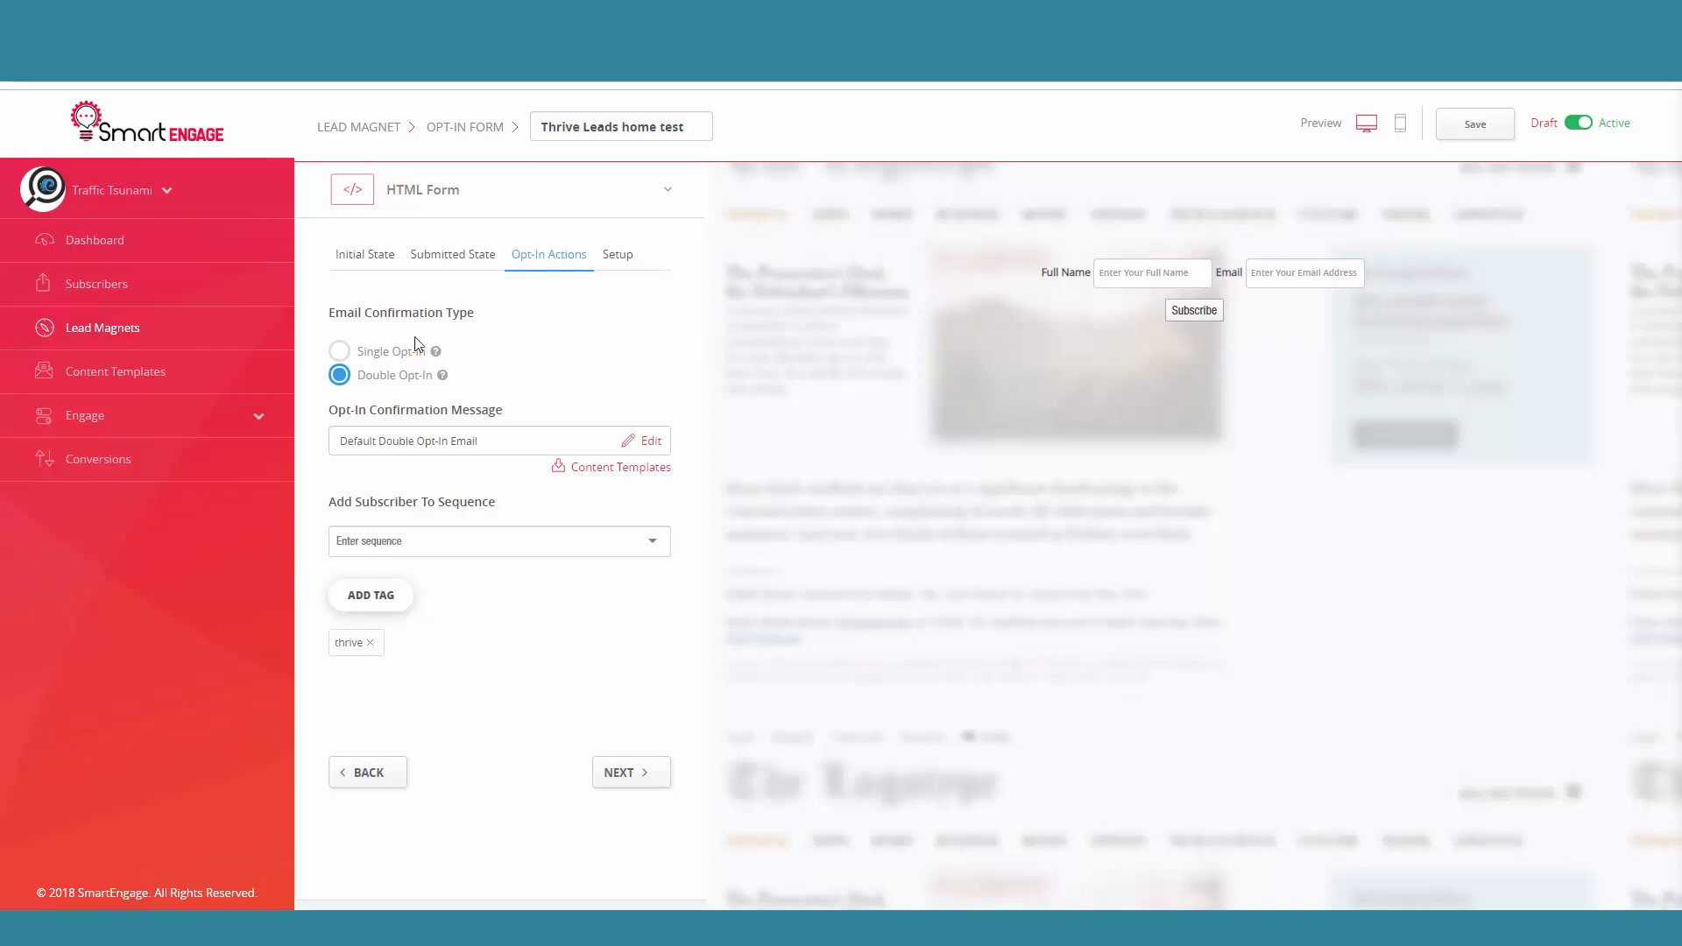
click(81, 290)
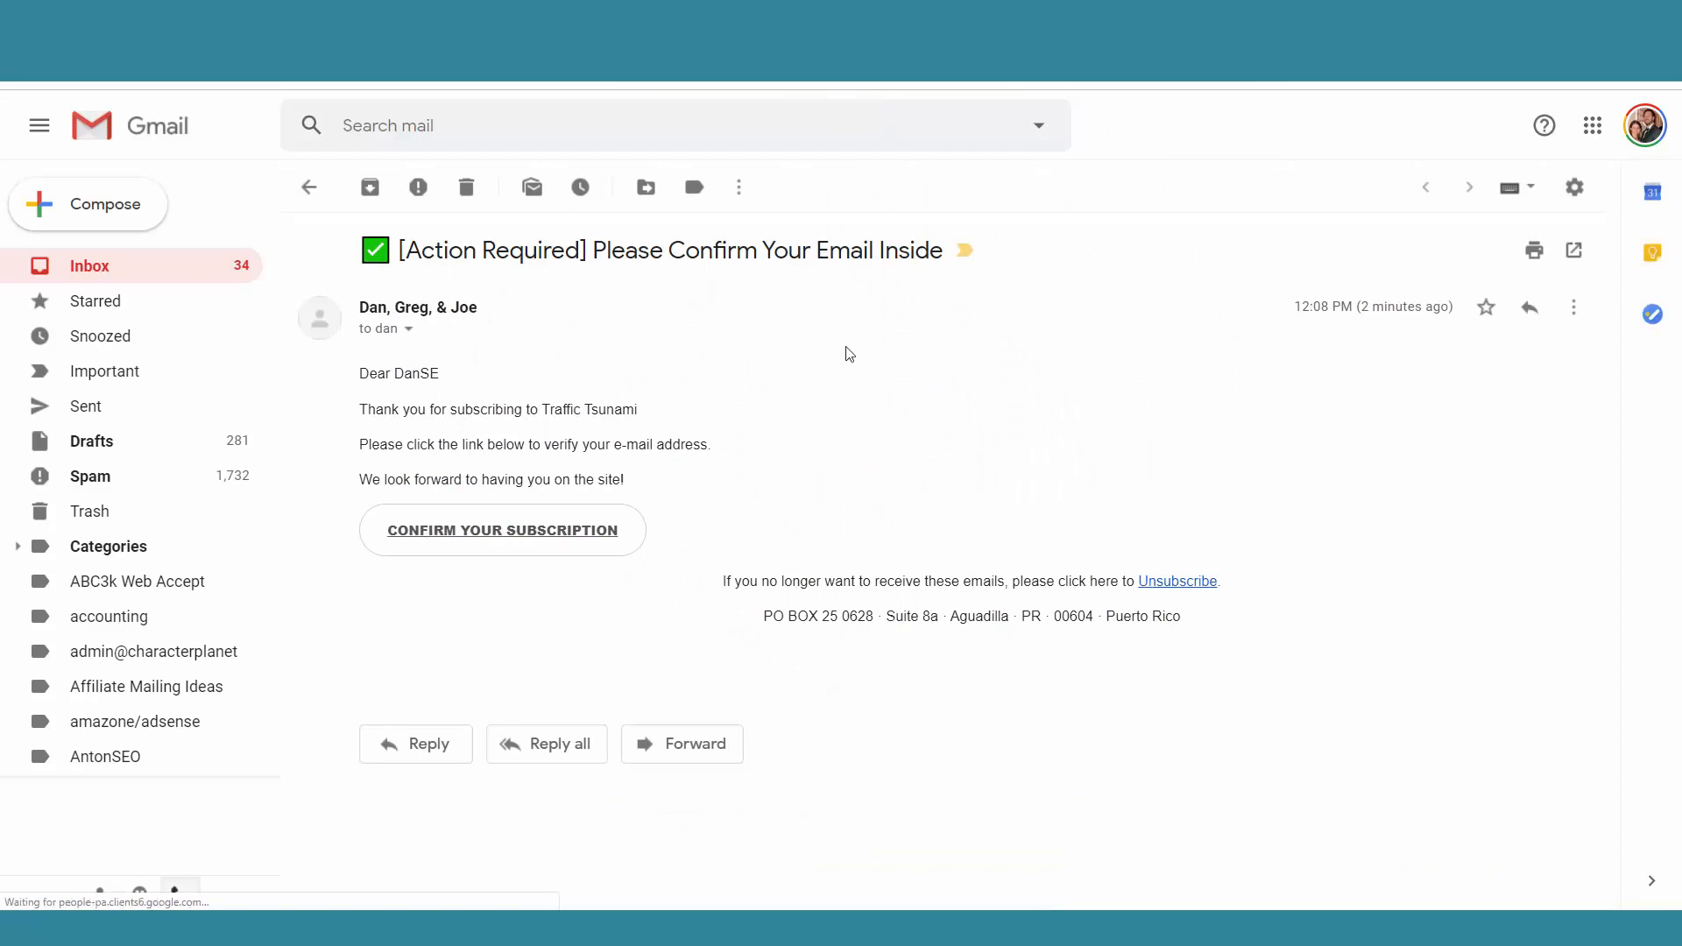
click(506, 539)
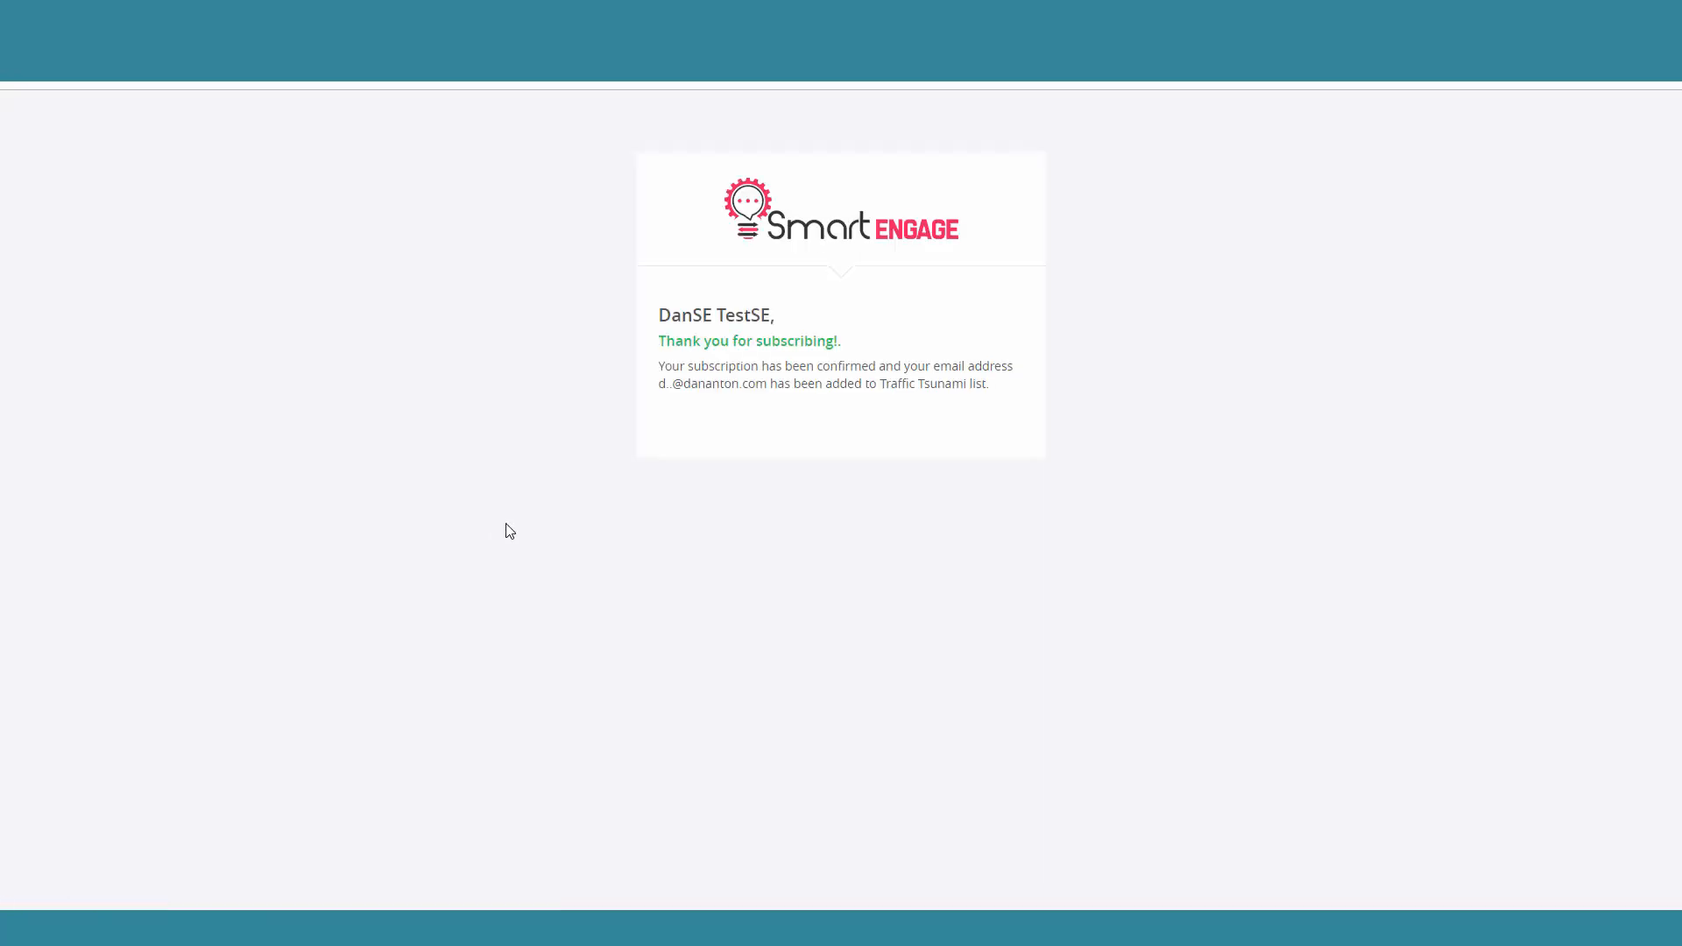
drag(659, 341, 886, 345)
click(954, 356)
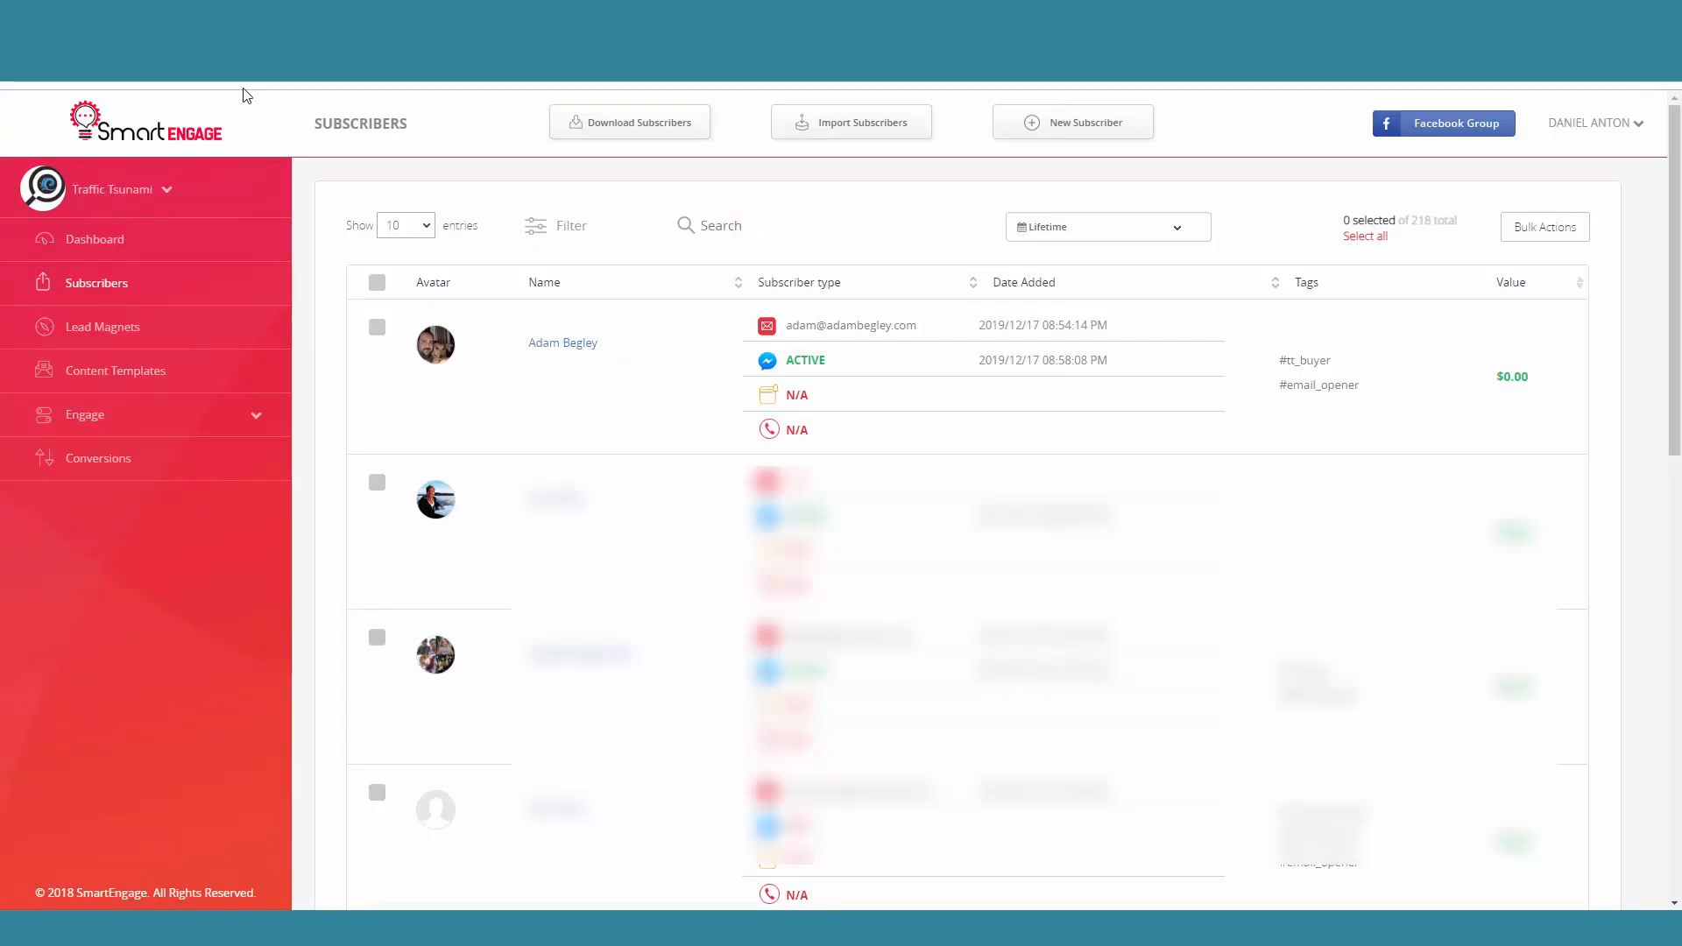
Step: Reload the Subscribers list in SmartEngage and examine the new test subscriber's record, e-mail and activity feed, then close it
click(109, 285)
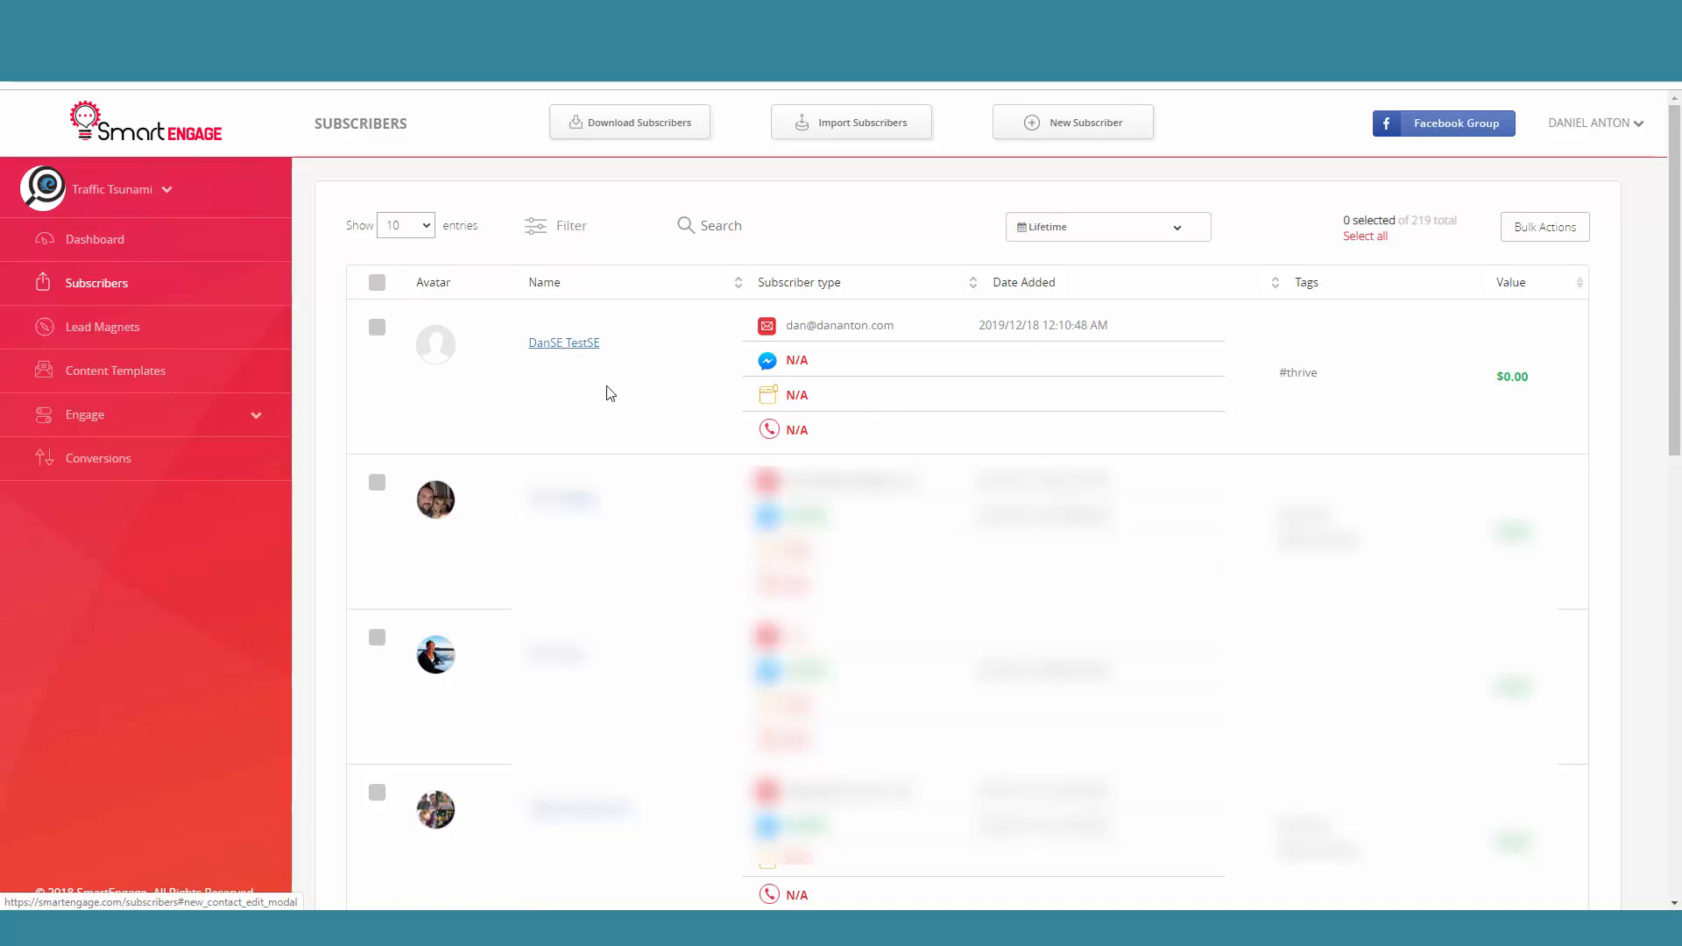
click(953, 355)
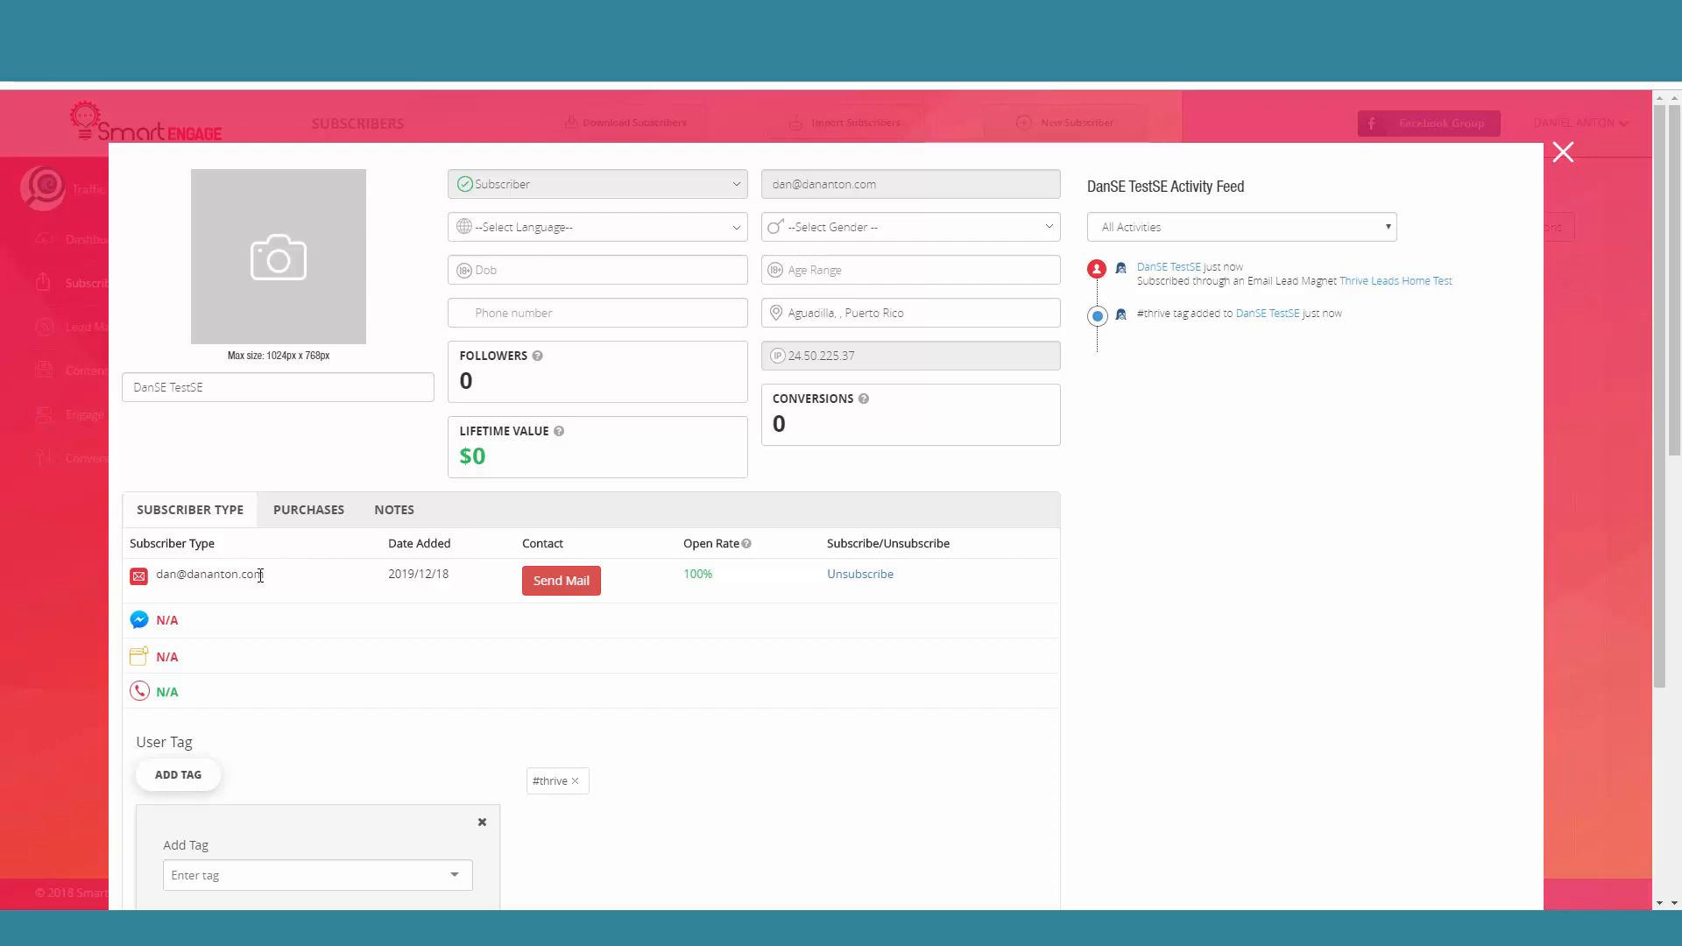
drag(260, 575, 156, 576)
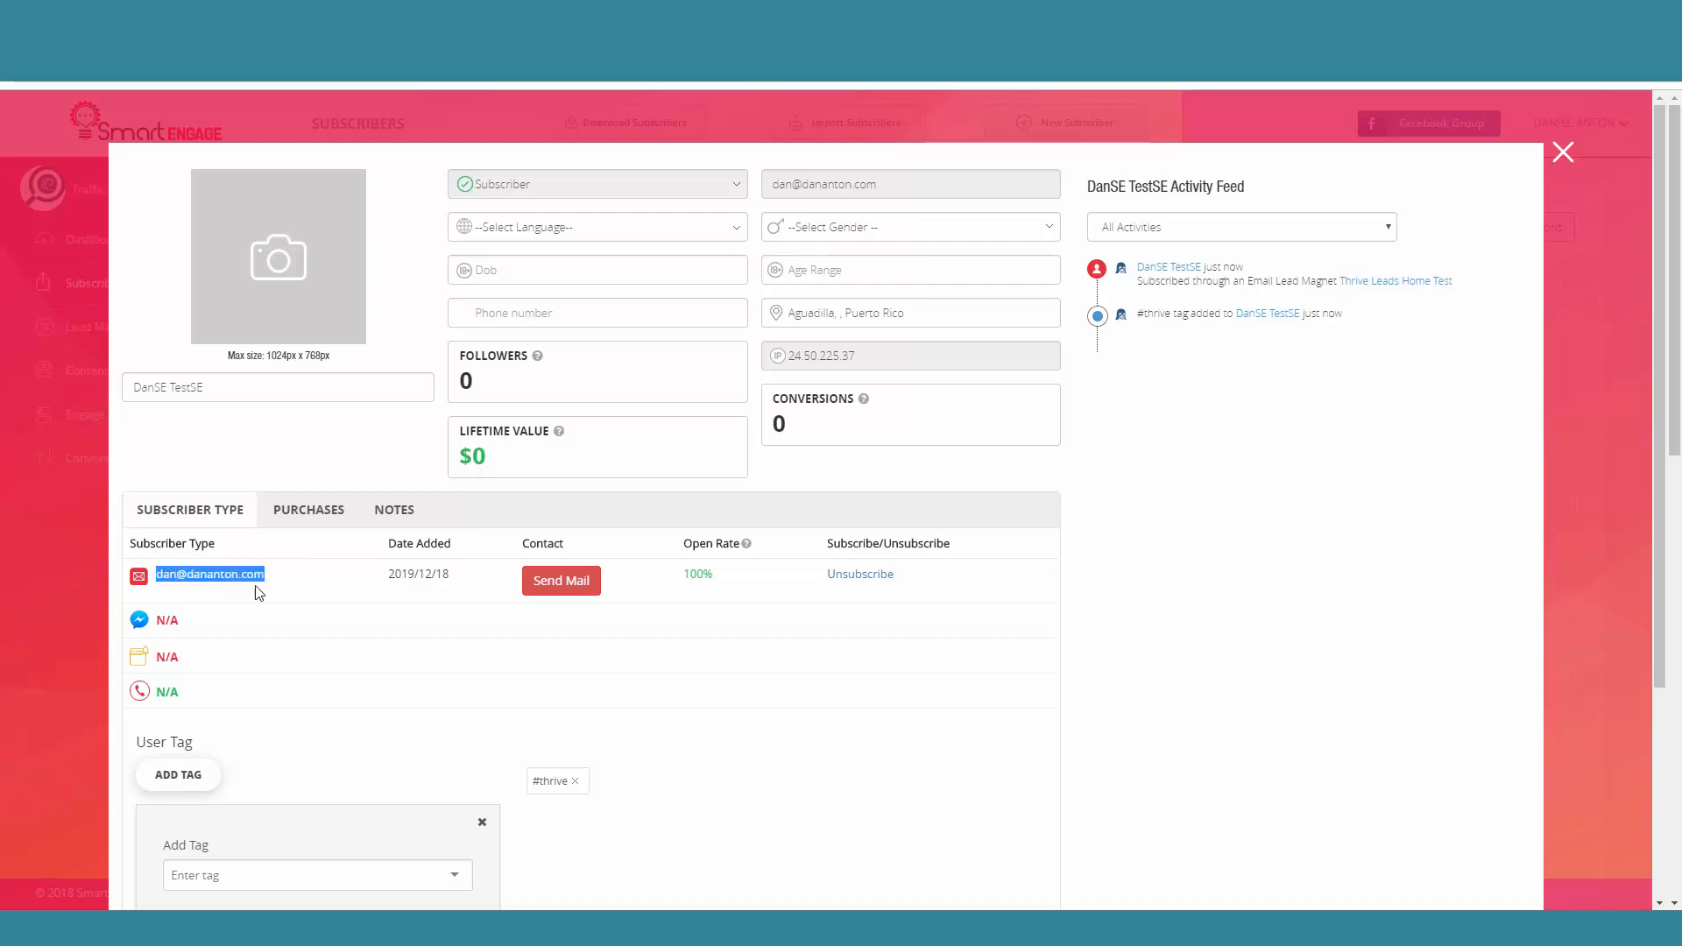
click(308, 590)
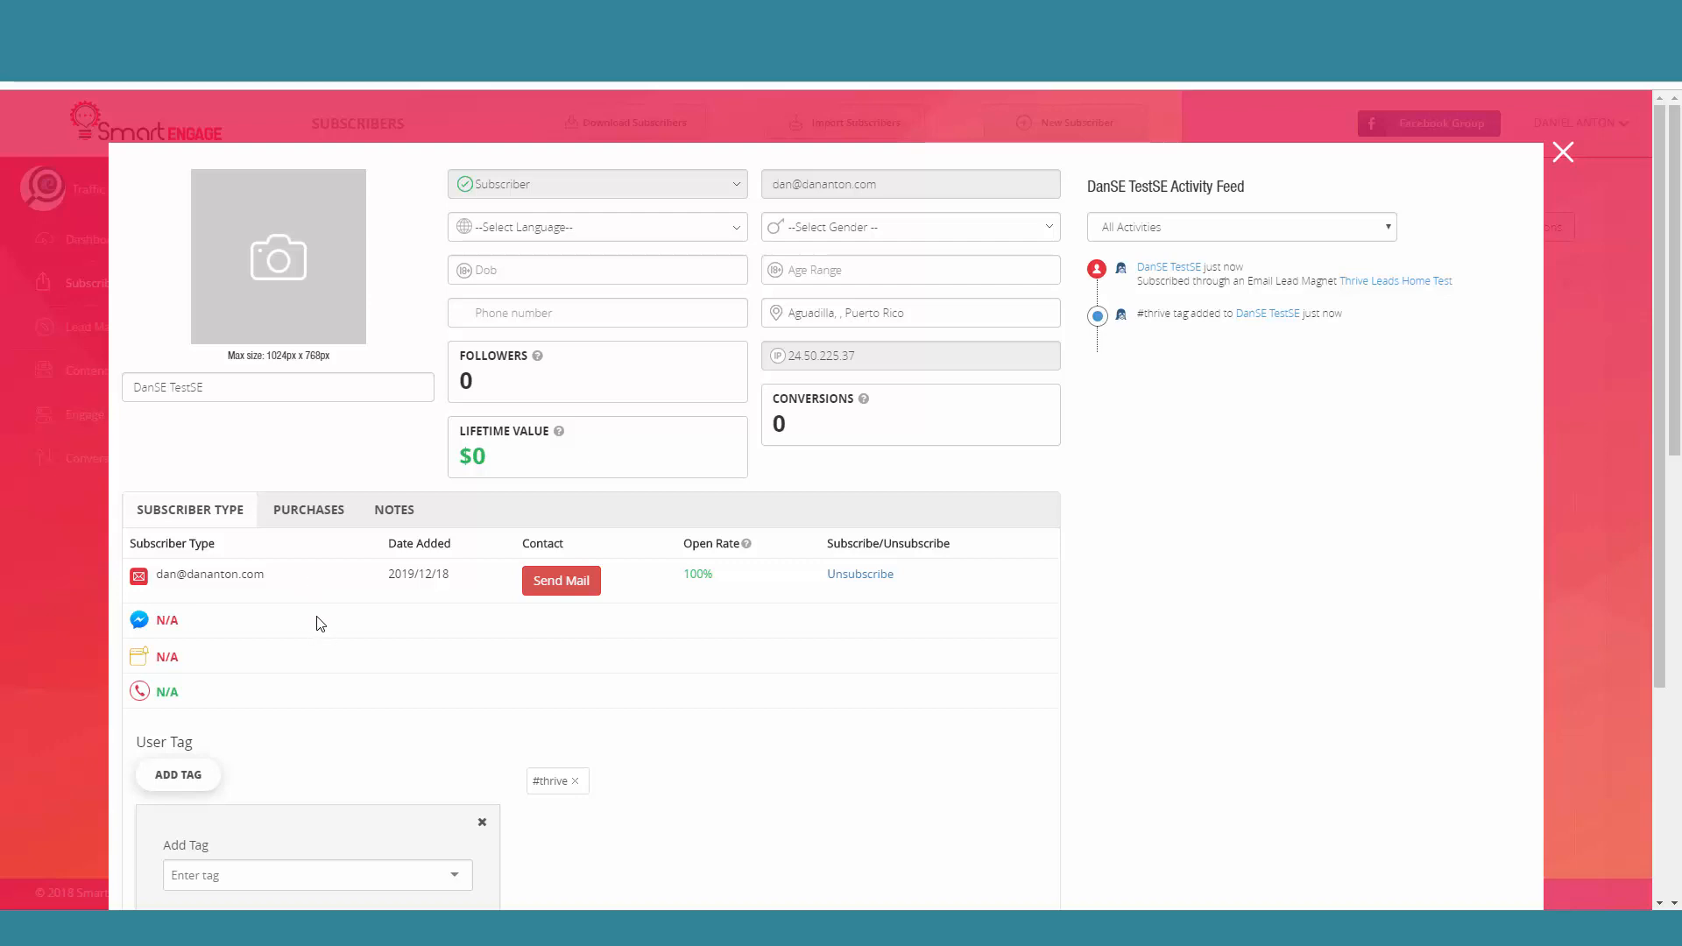
click(1563, 156)
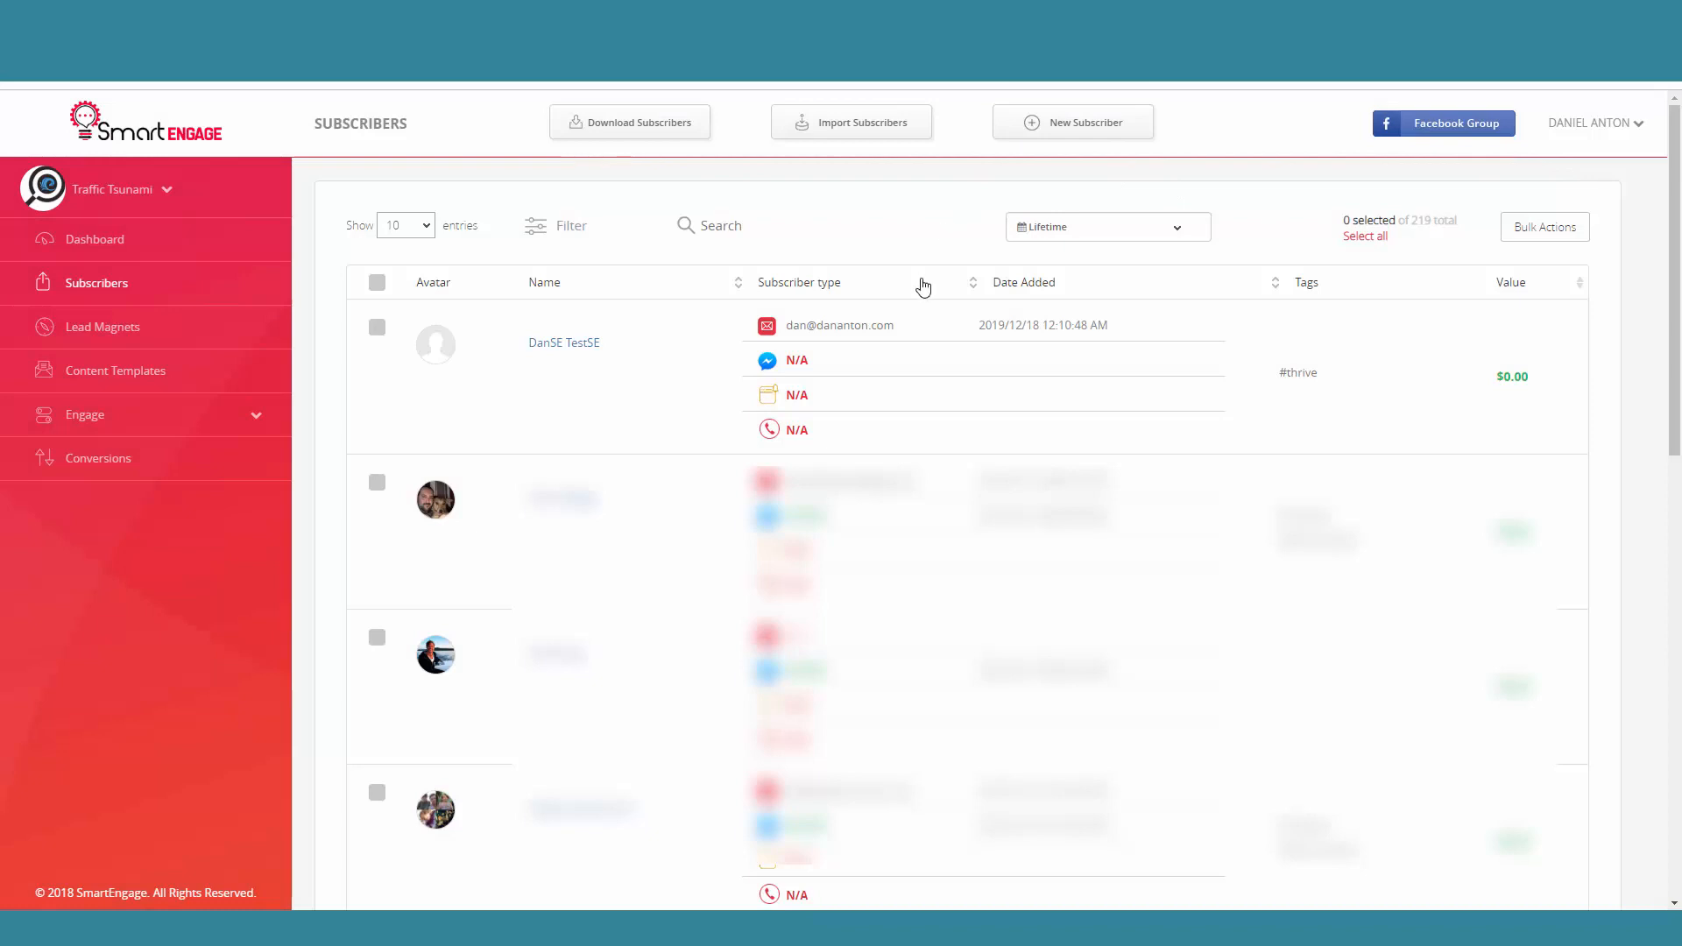
Step: Return to Thrive Leads in WordPress and expand the SmartEngage lead group's details
click(720, 16)
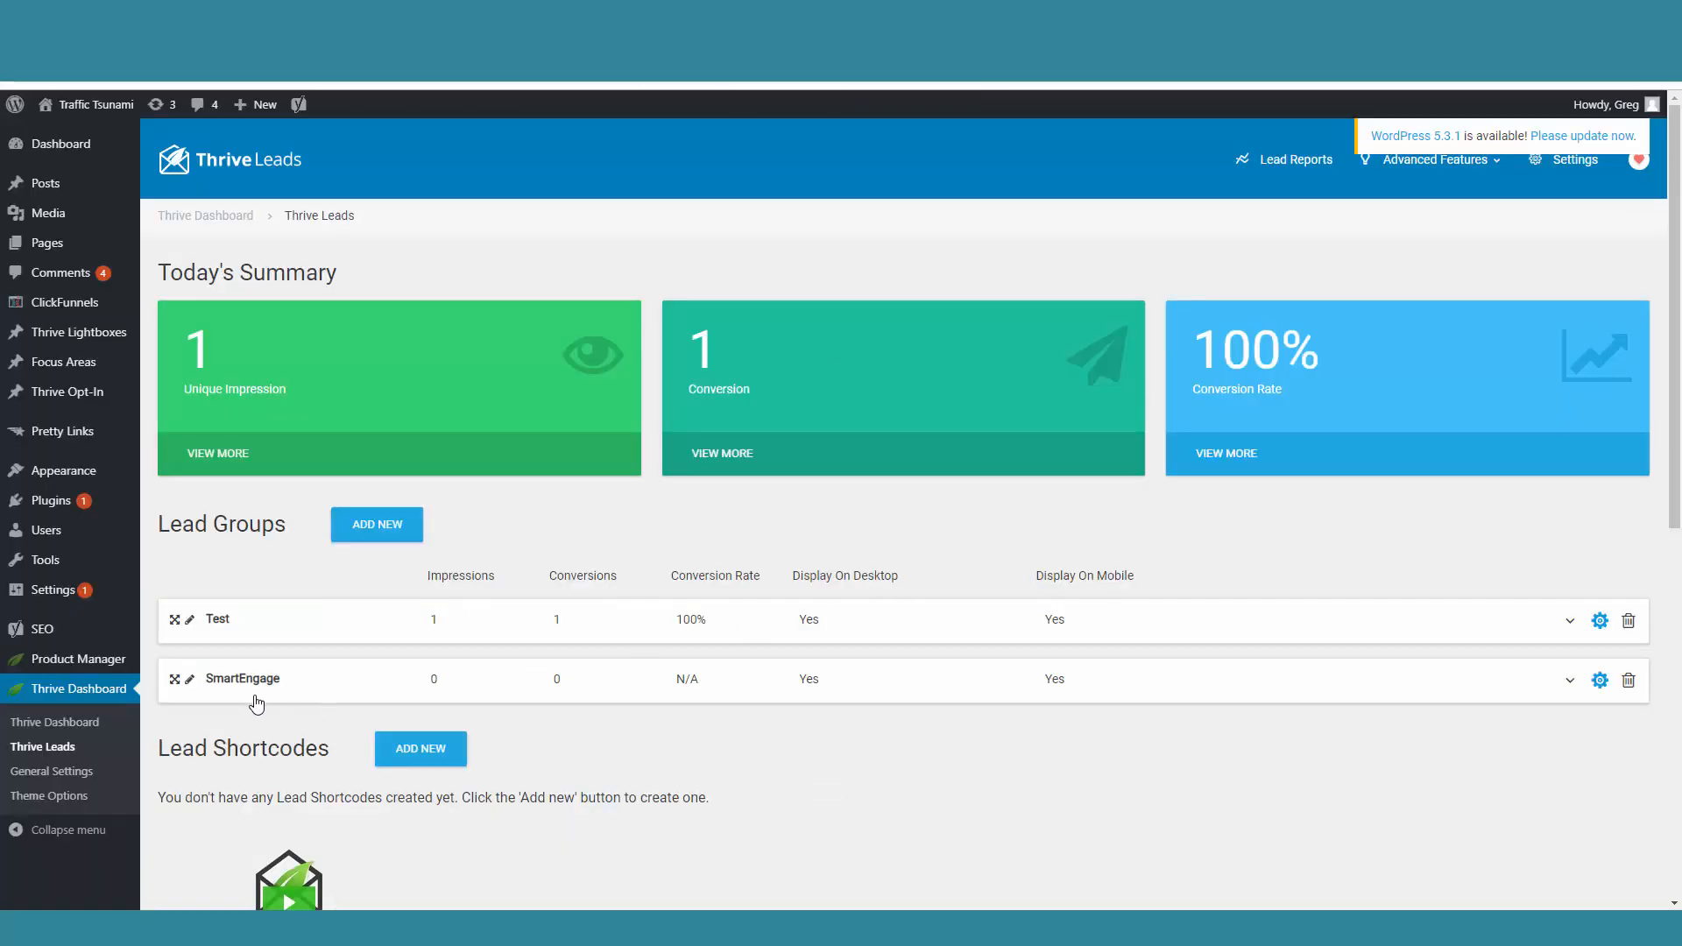
scroll(789, 630, down, 1)
click(1568, 593)
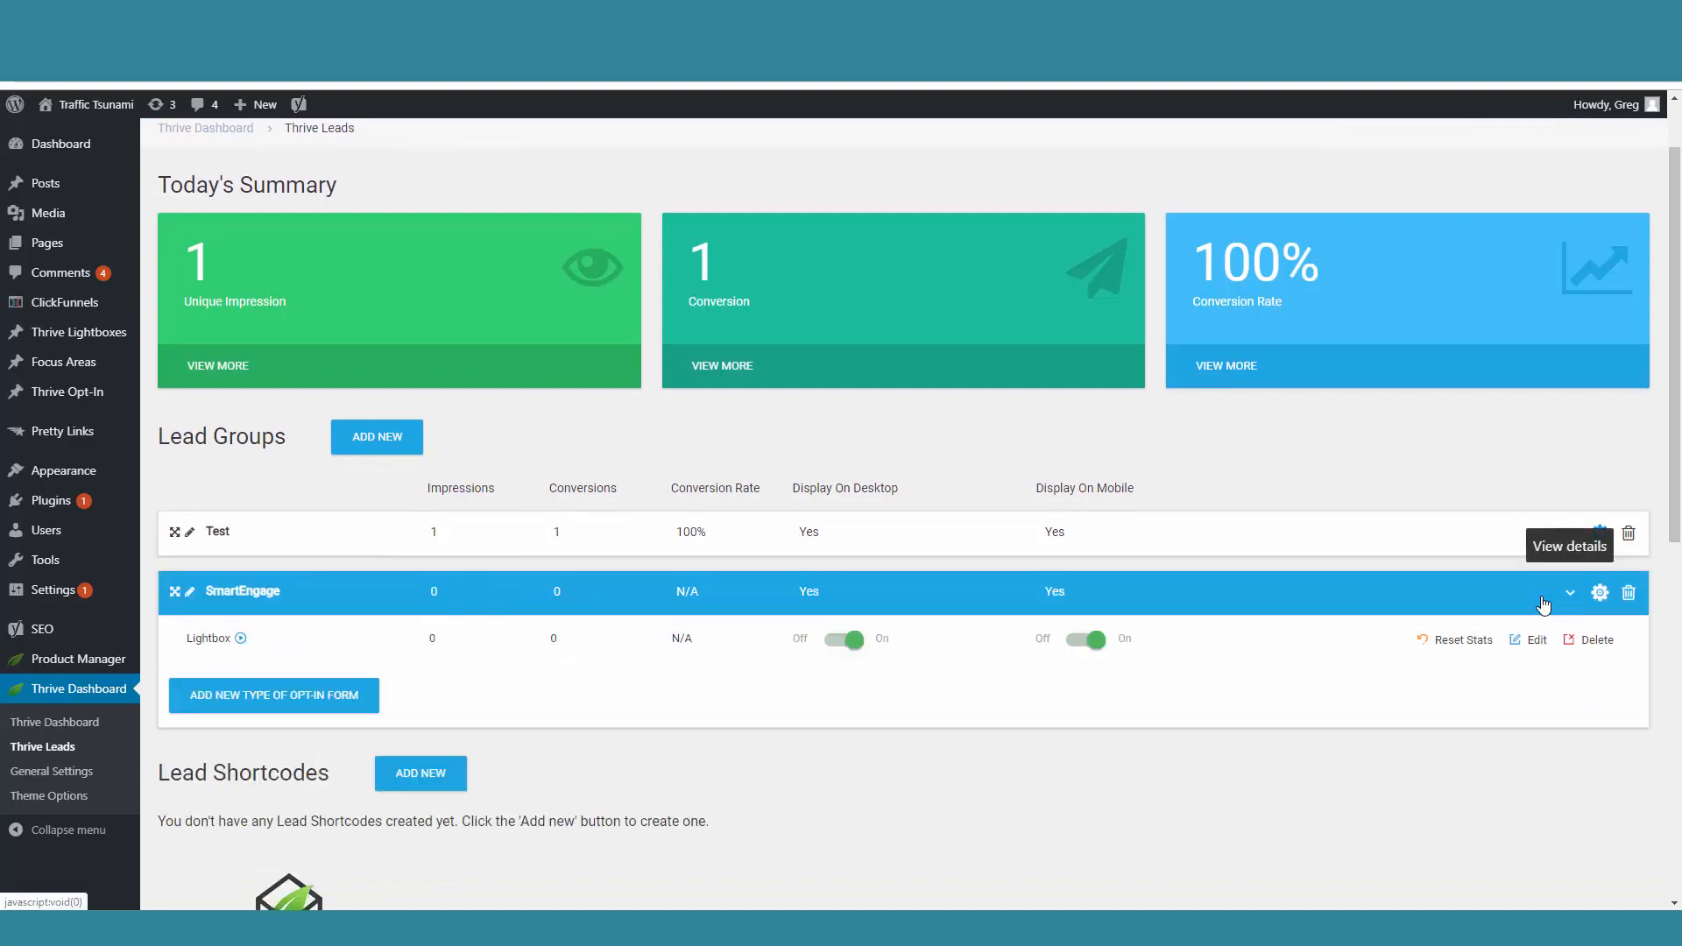